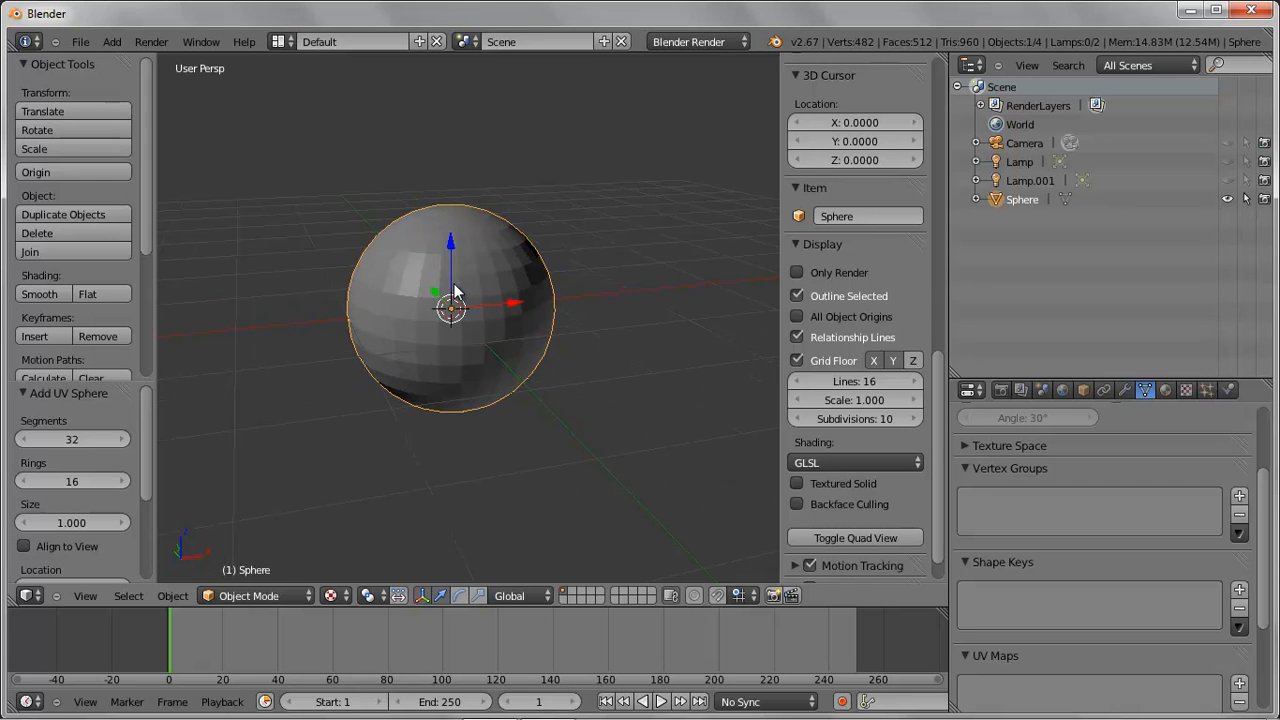
- Enlarge the properties area and add a new material to the sphere
{"action": "left_click", "coordinate": [1166, 390]}
{"action": "left_click_drag", "start_coordinate": [1163, 372], "coordinate": [1163, 297]}
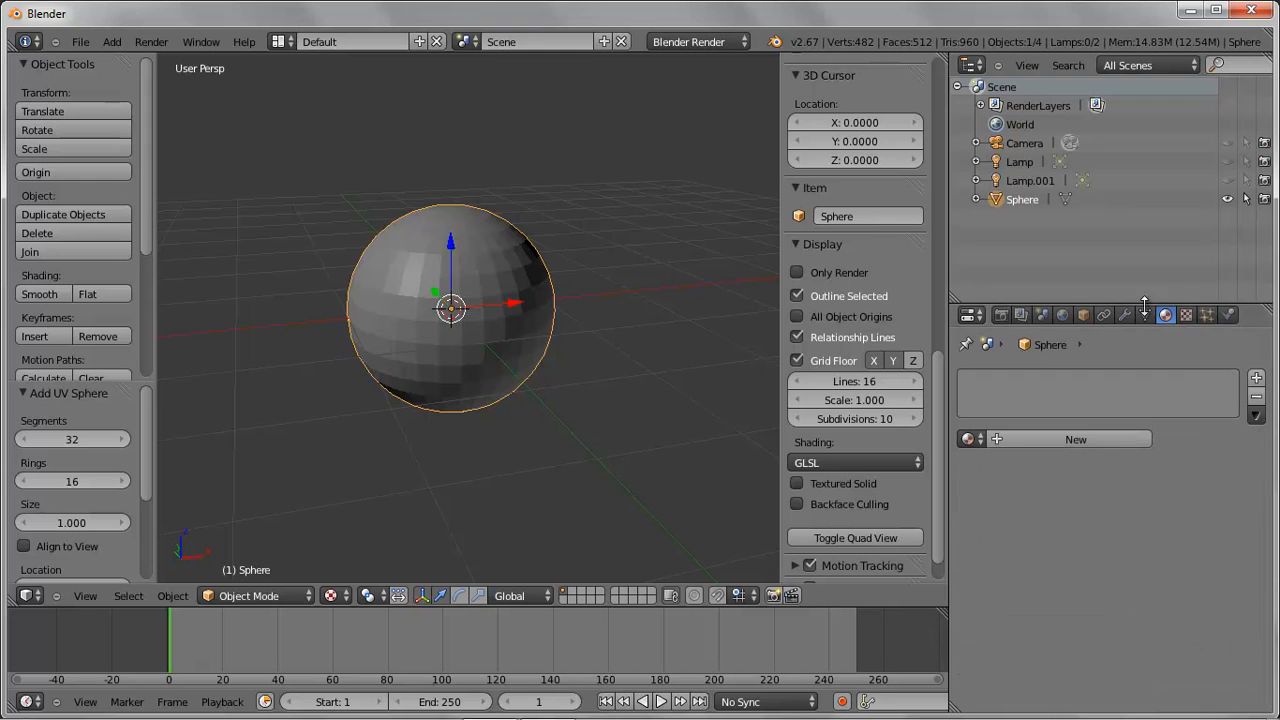
{"action": "left_click", "coordinate": [1083, 440]}
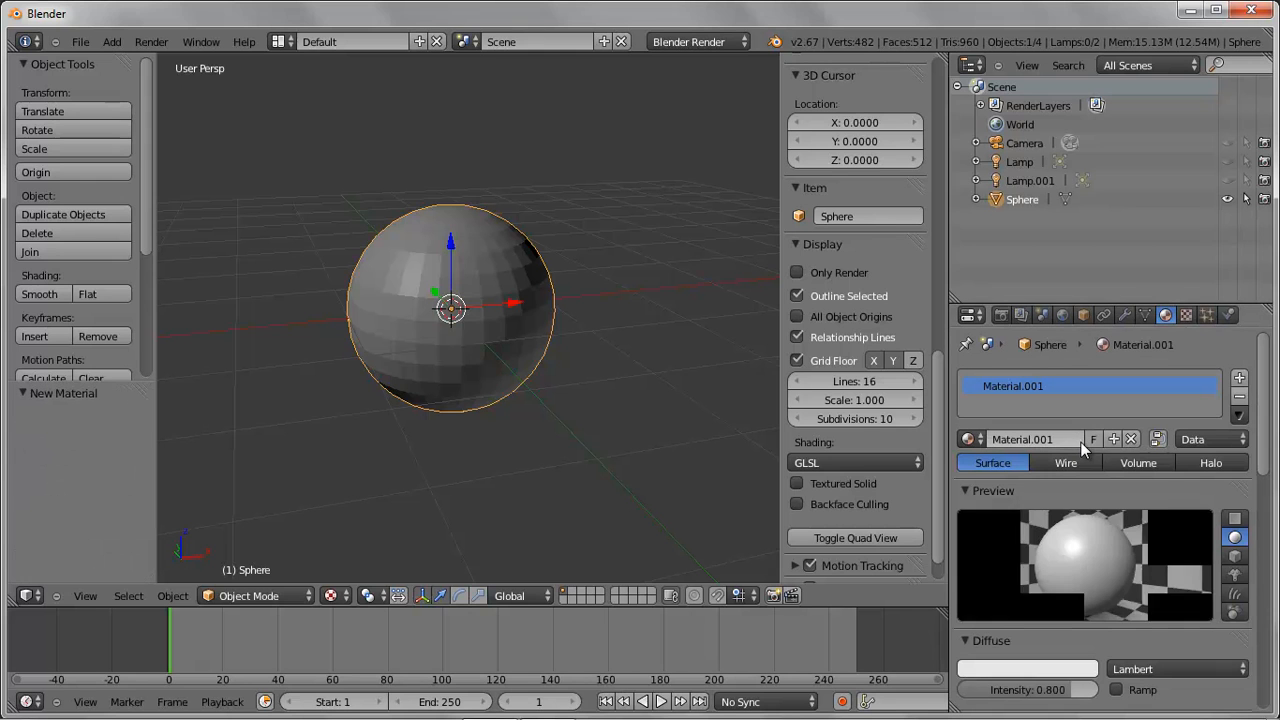
- Add a new texture to the sphere's material and set its type to Image or Movie
{"action": "left_click", "coordinate": [1185, 316]}
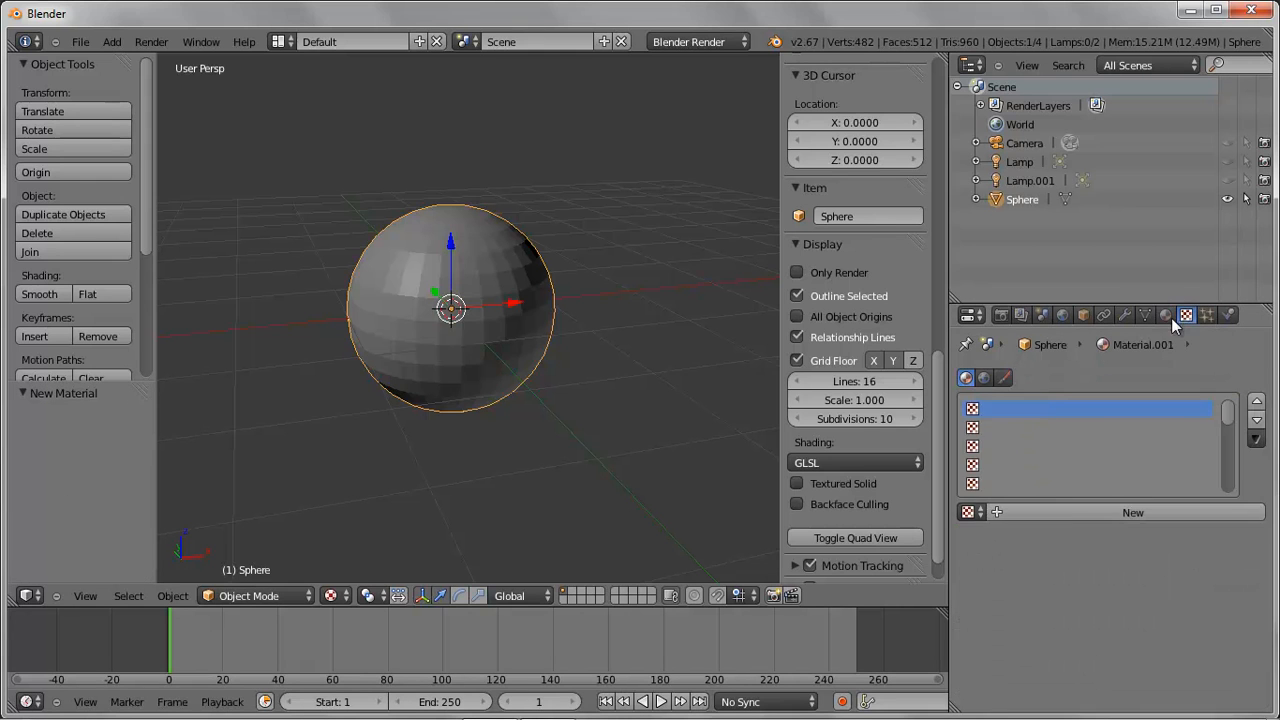
{"action": "left_click", "coordinate": [1082, 513]}
{"action": "left_click", "coordinate": [1104, 536]}
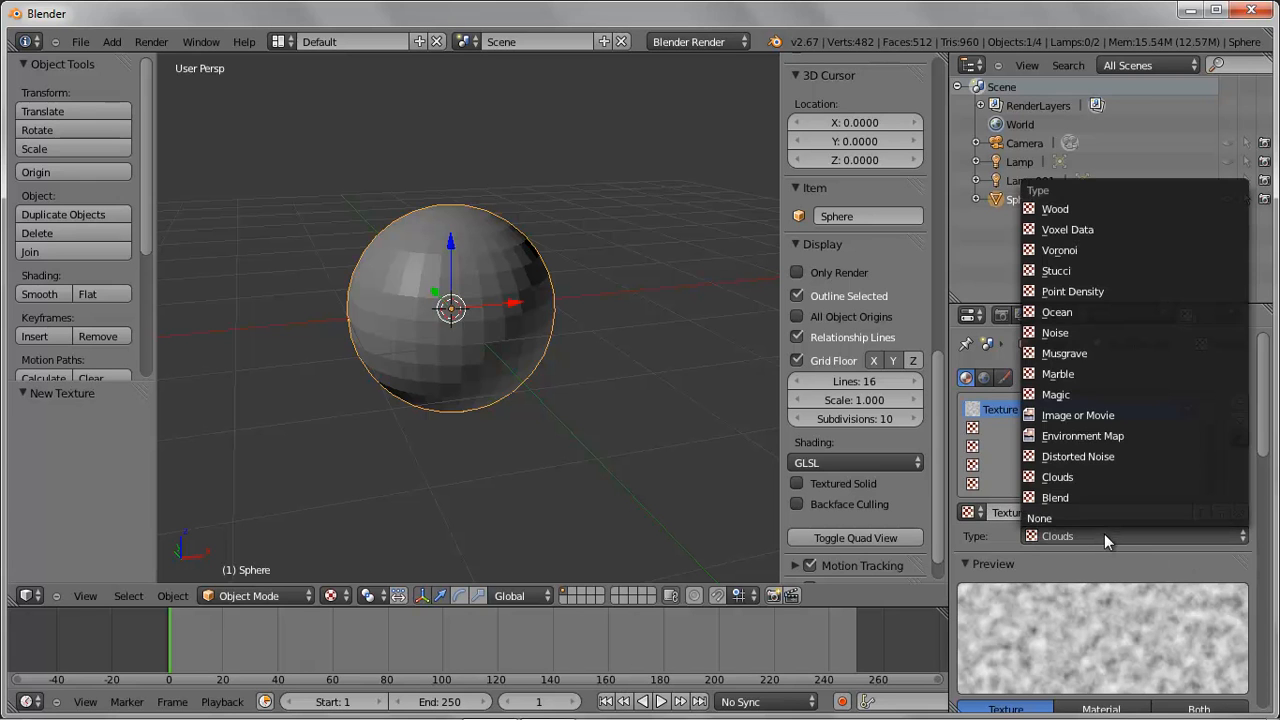
{"action": "left_click", "coordinate": [1068, 413]}
- Load beachball_color.jpg from the ART154 Module 9 Demo Resources folder on the Desktop as the texture's image
{"action": "scroll", "coordinate": [1078, 593], "scroll_direction": "down", "scroll_amount": 3}
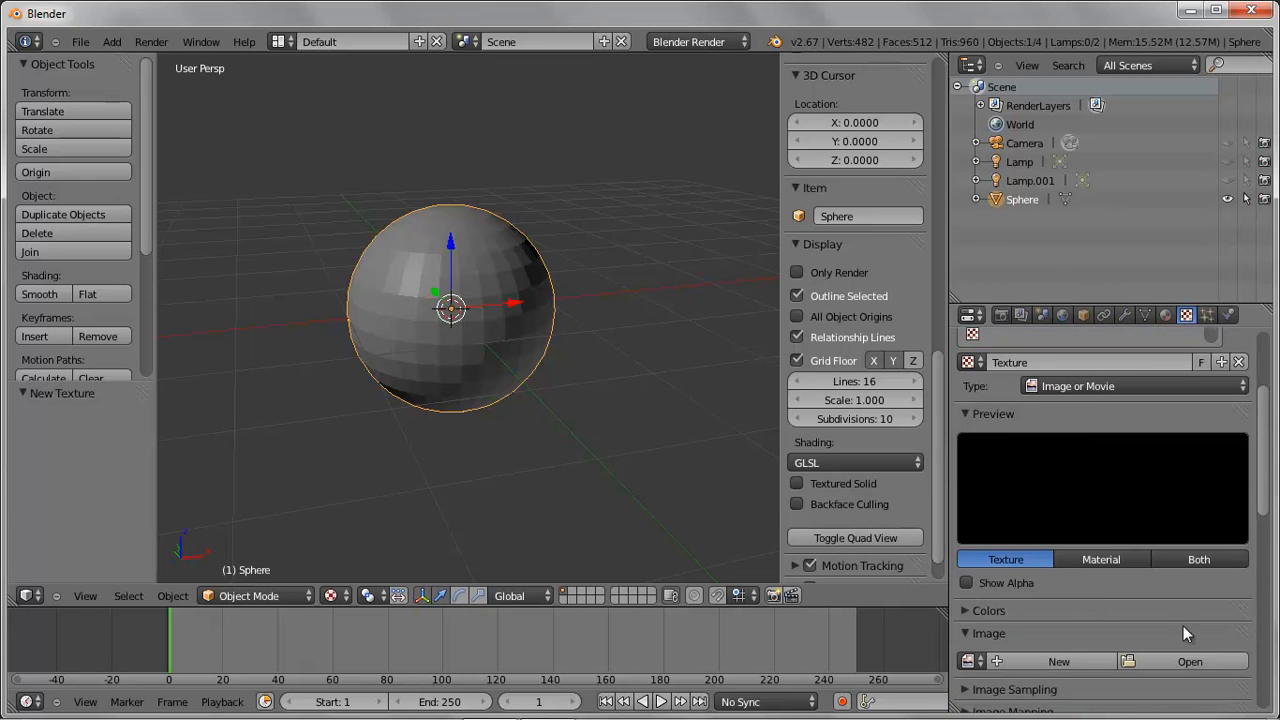
{"action": "scroll", "coordinate": [1186, 656], "scroll_direction": "down", "scroll_amount": 2}
{"action": "left_click", "coordinate": [1180, 624]}
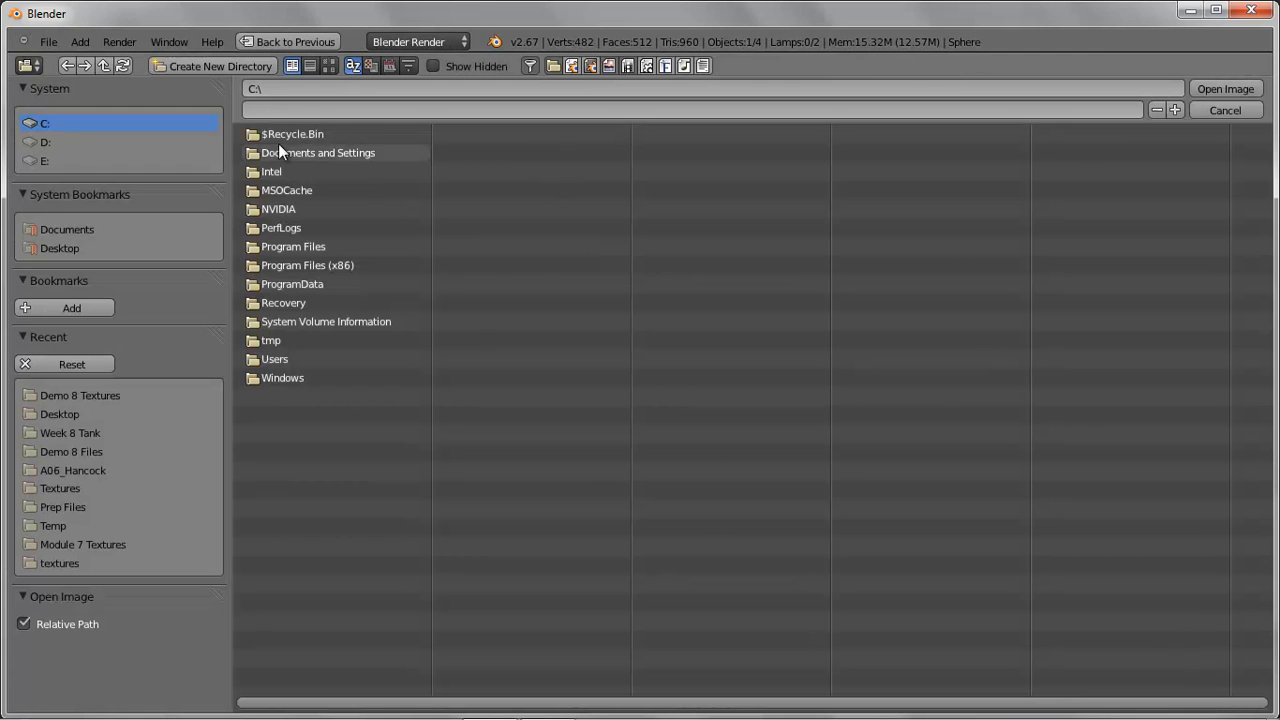
{"action": "left_click", "coordinate": [64, 247]}
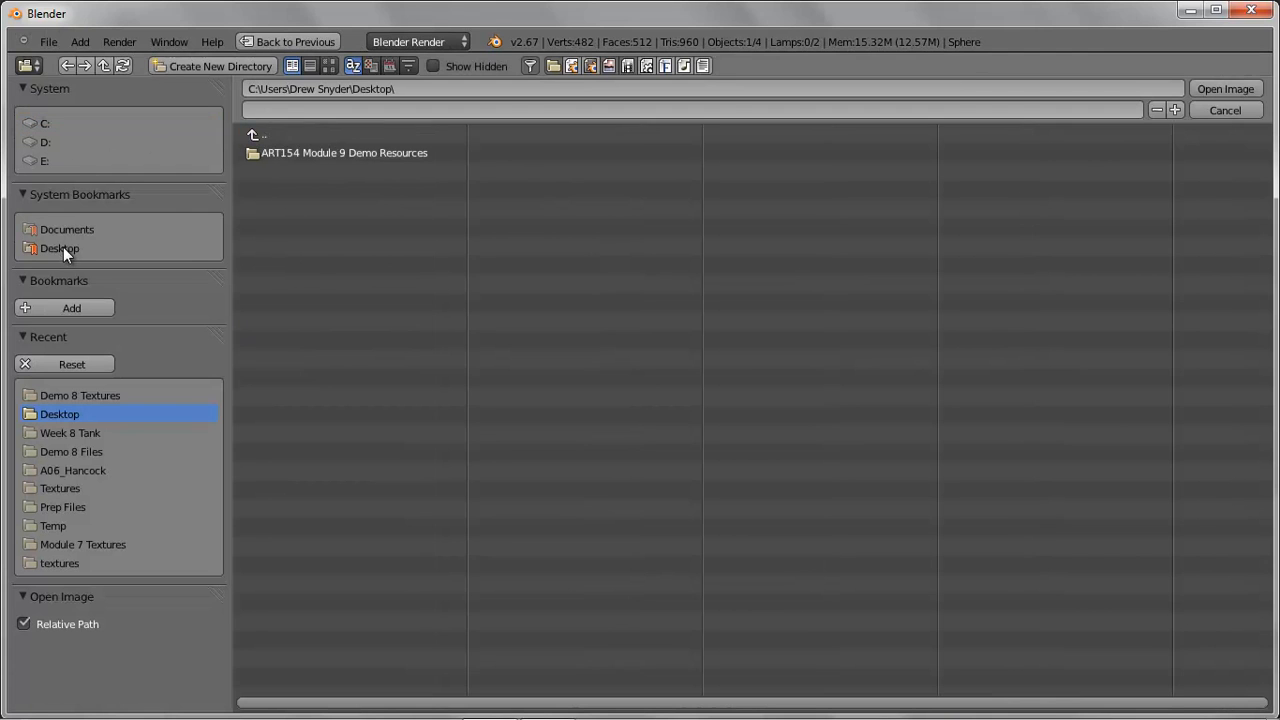
{"action": "left_click", "coordinate": [292, 150]}
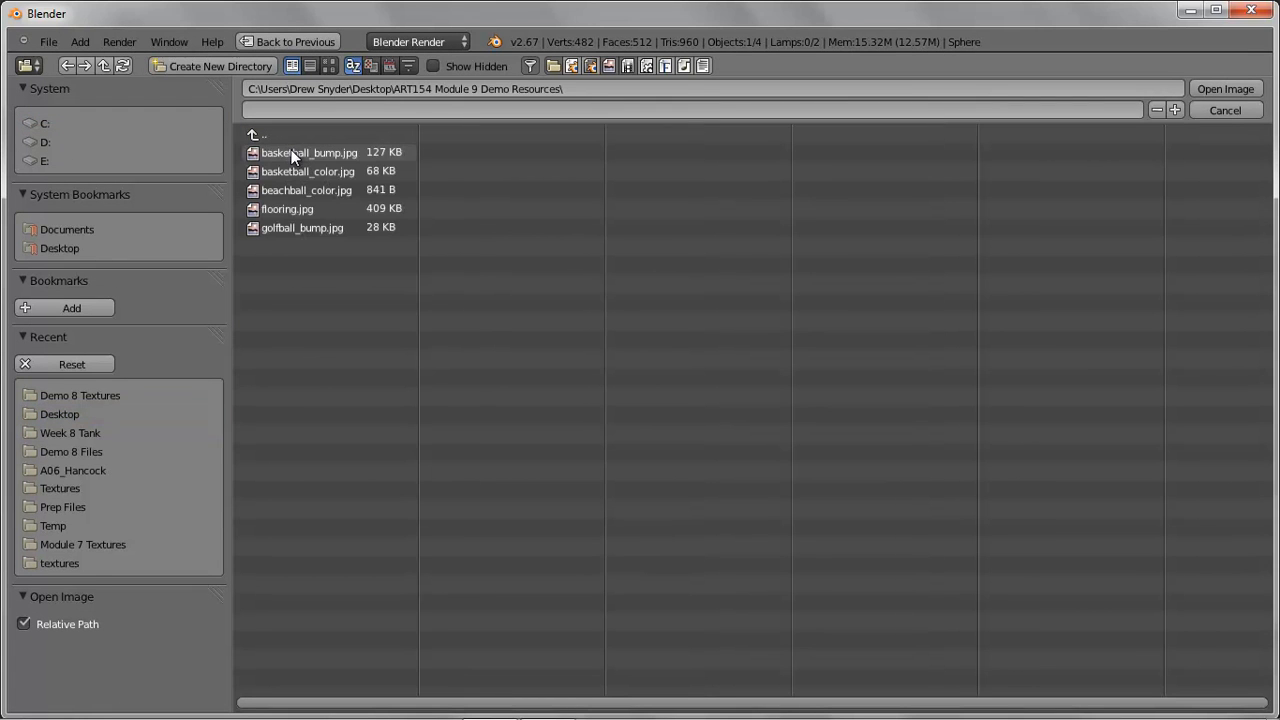
{"action": "left_click", "coordinate": [299, 190]}
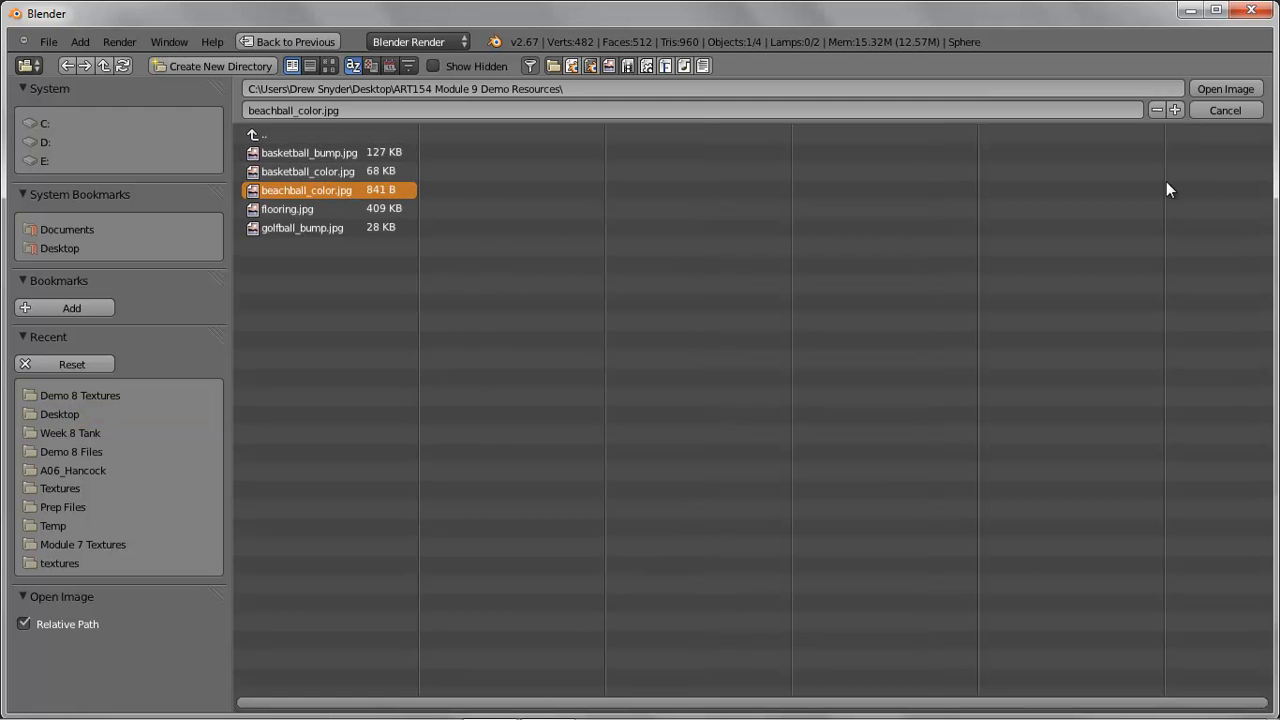
{"action": "left_click", "coordinate": [1216, 88]}
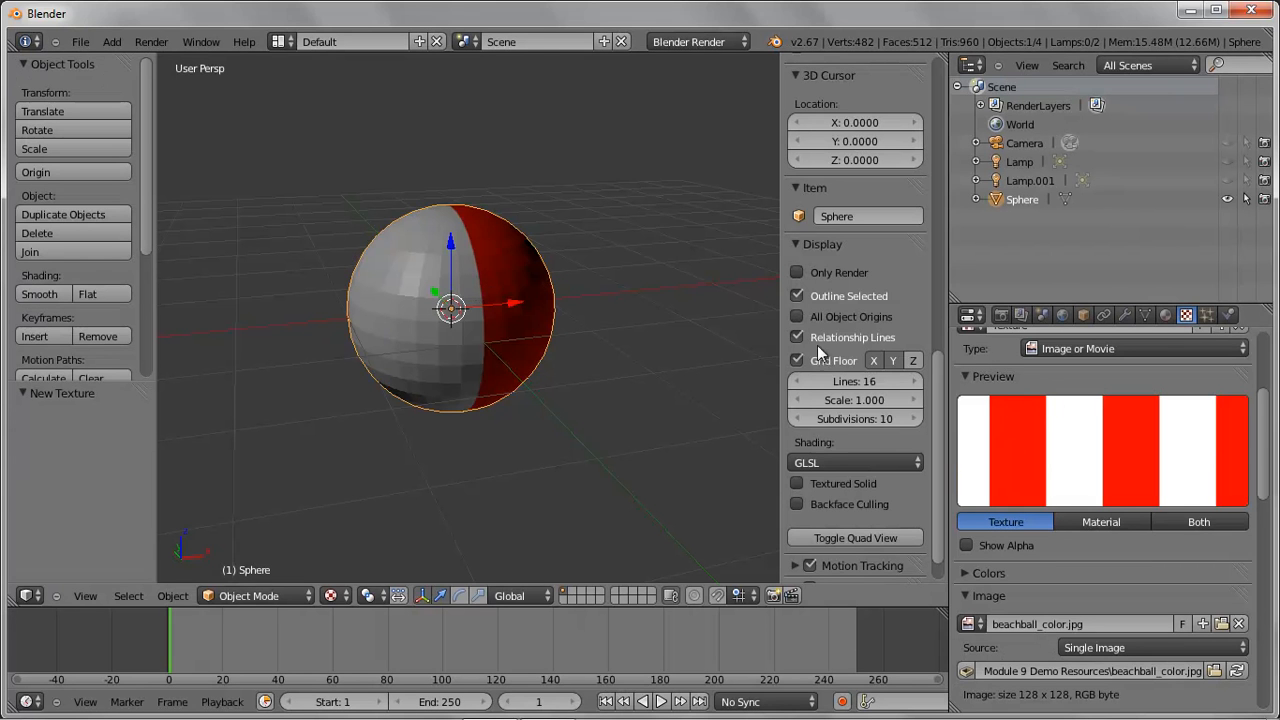
- Set the texture mapping's X size to 6
{"action": "left_click_drag", "start_coordinate": [1265, 430], "coordinate": [1245, 597]}
{"action": "scroll", "coordinate": [1245, 597], "scroll_direction": "down", "scroll_amount": 1}
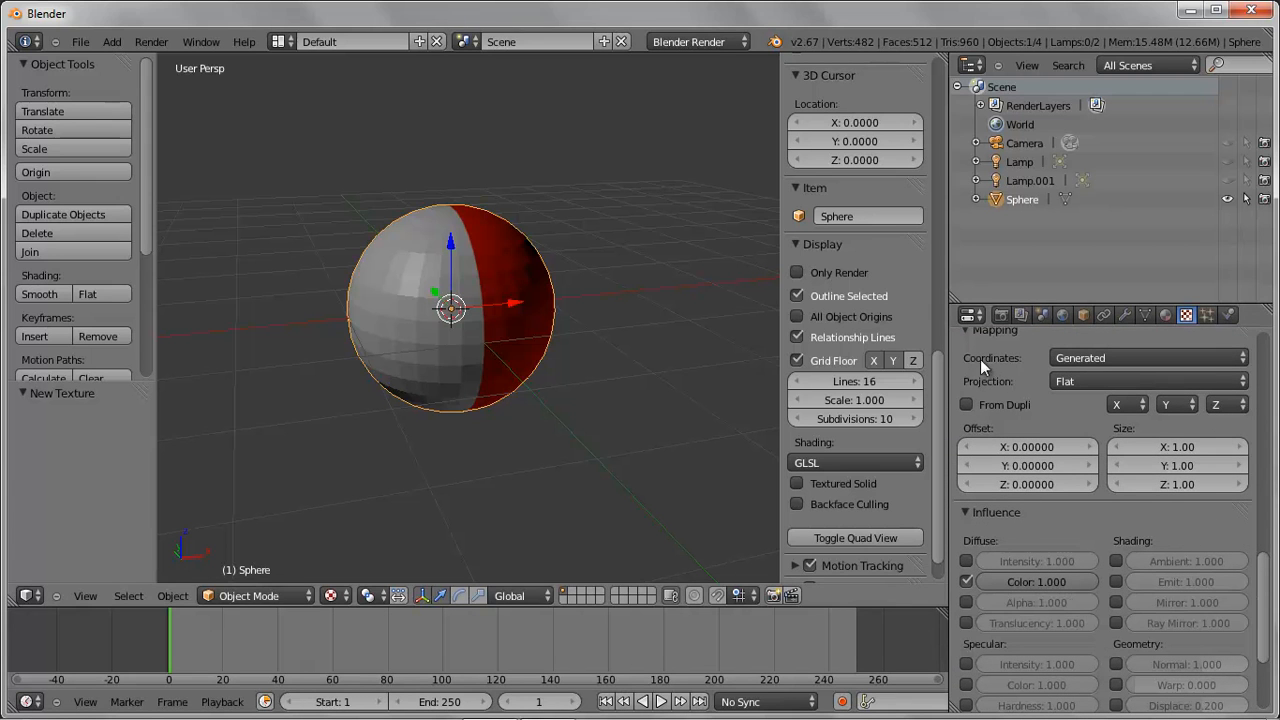
{"action": "scroll", "coordinate": [1191, 508], "scroll_direction": "down", "scroll_amount": 6}
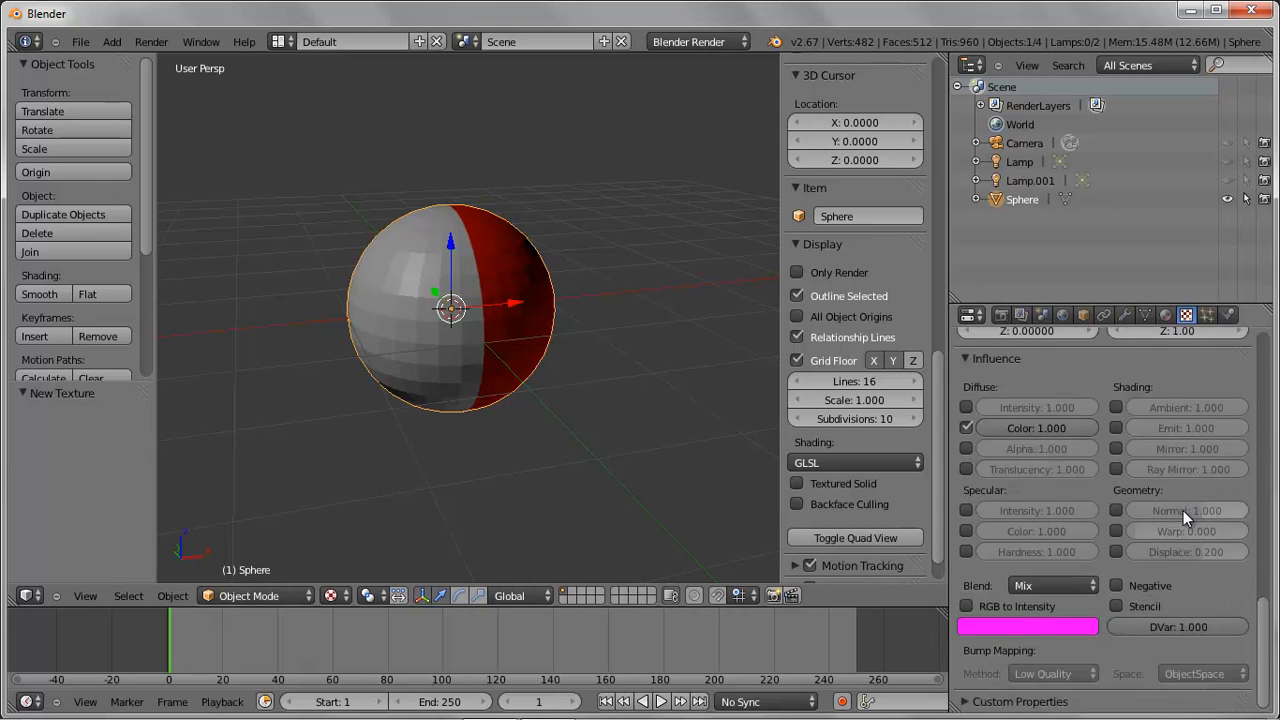
{"action": "scroll", "coordinate": [1183, 510], "scroll_direction": "up", "scroll_amount": 6}
{"action": "left_click", "coordinate": [1150, 443]}
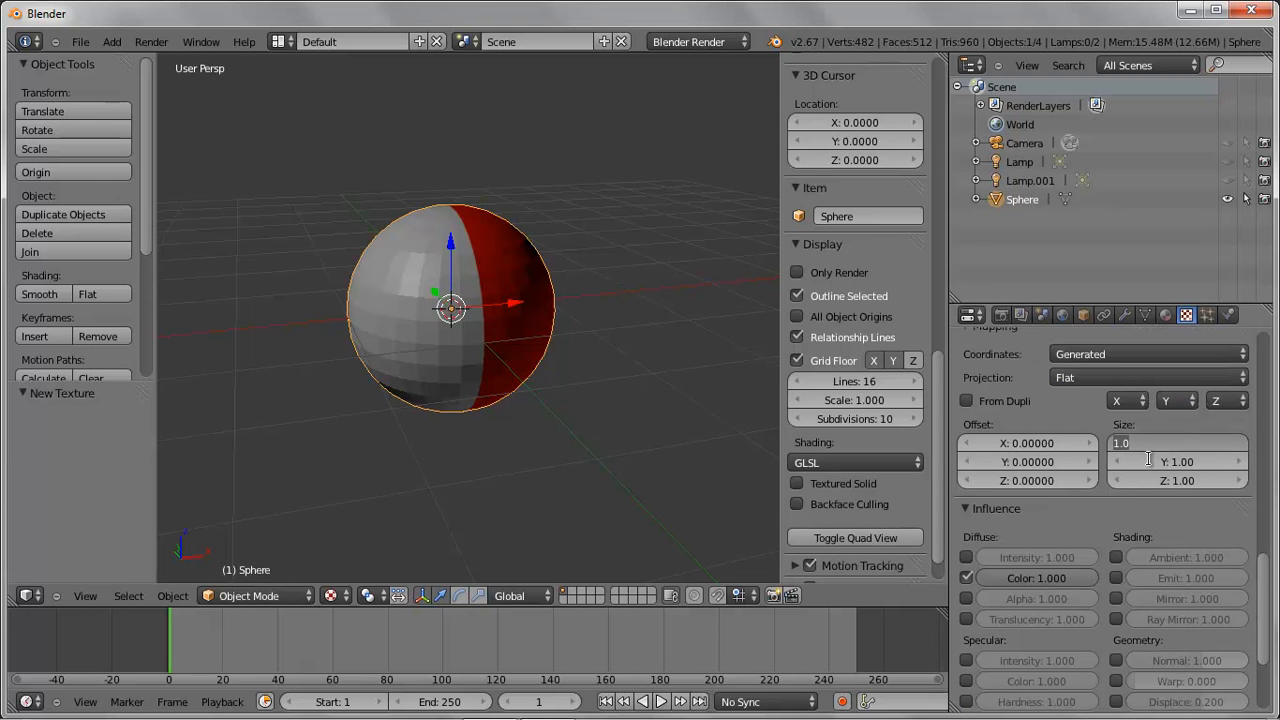
{"action": "type", "text": "6"}
{"action": "key", "text": "Return"}
- Try the Sphere projection for the texture mapping and return it to Flat
{"action": "middle_click_drag", "start_coordinate": [611, 323], "coordinate": [654, 411]}
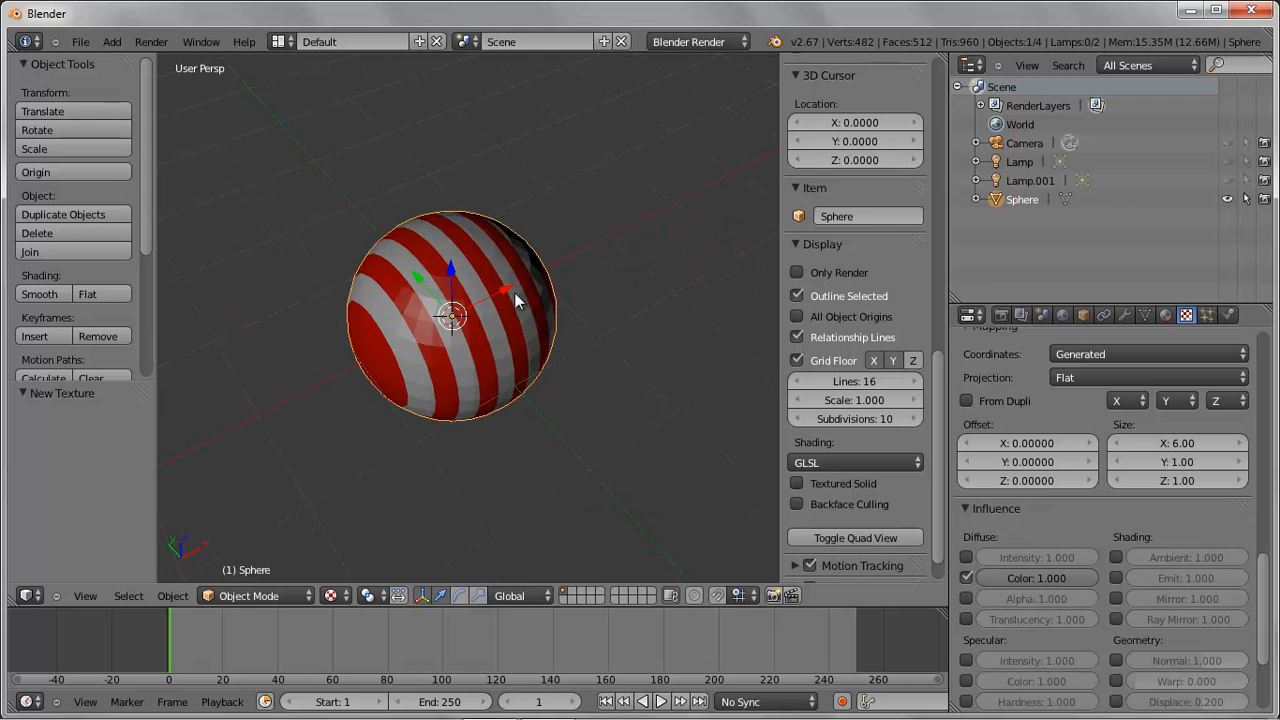
{"action": "left_click", "coordinate": [1078, 376]}
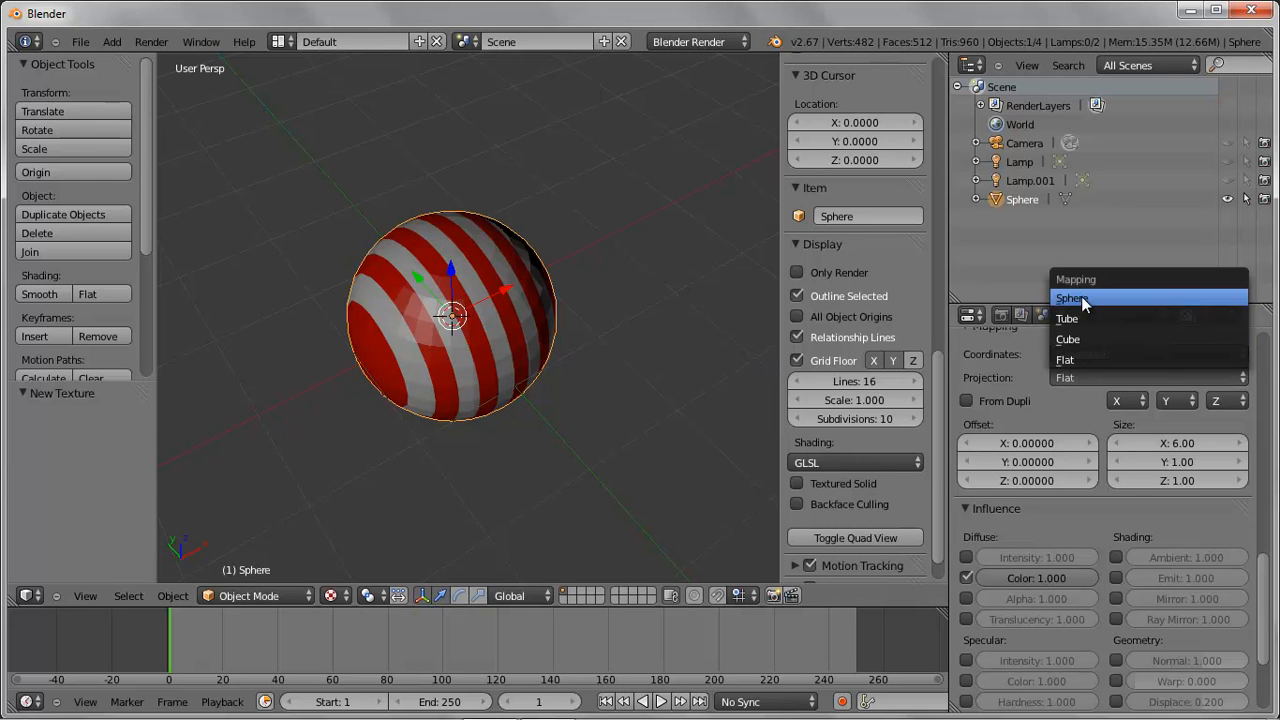
{"action": "left_click", "coordinate": [1081, 297]}
{"action": "left_click", "coordinate": [1080, 376]}
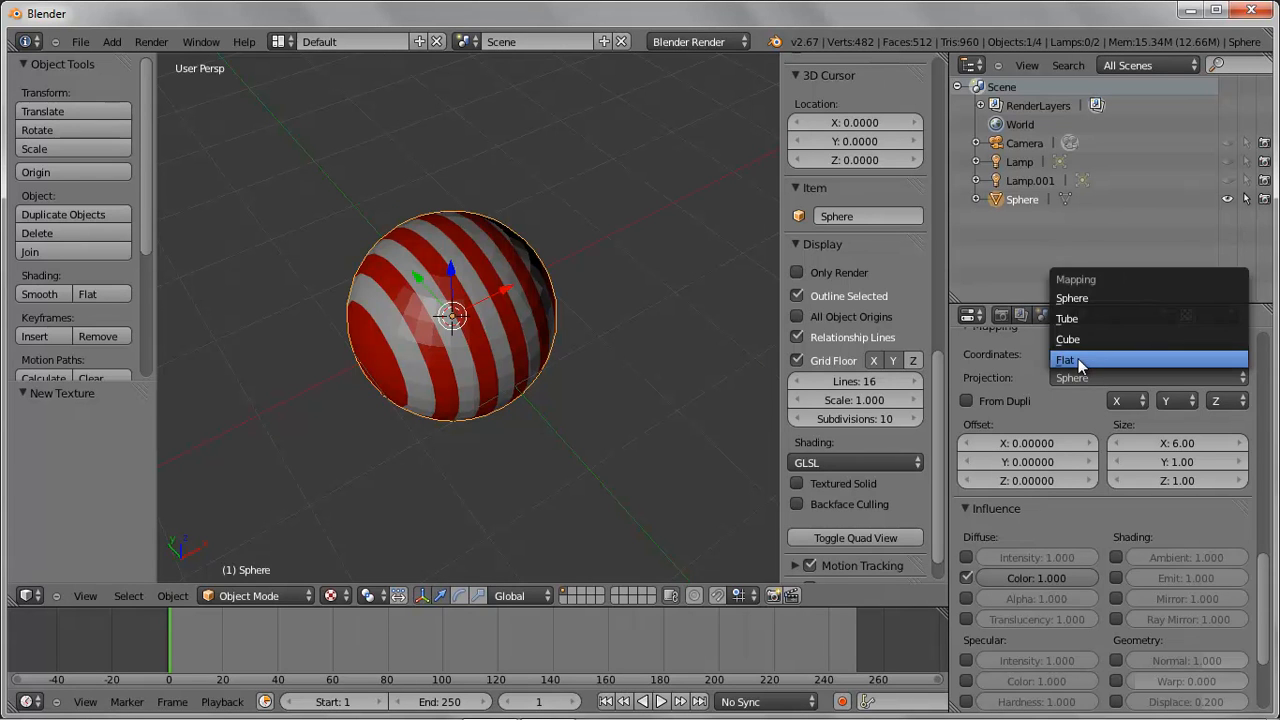
{"action": "left_click", "coordinate": [1078, 358]}
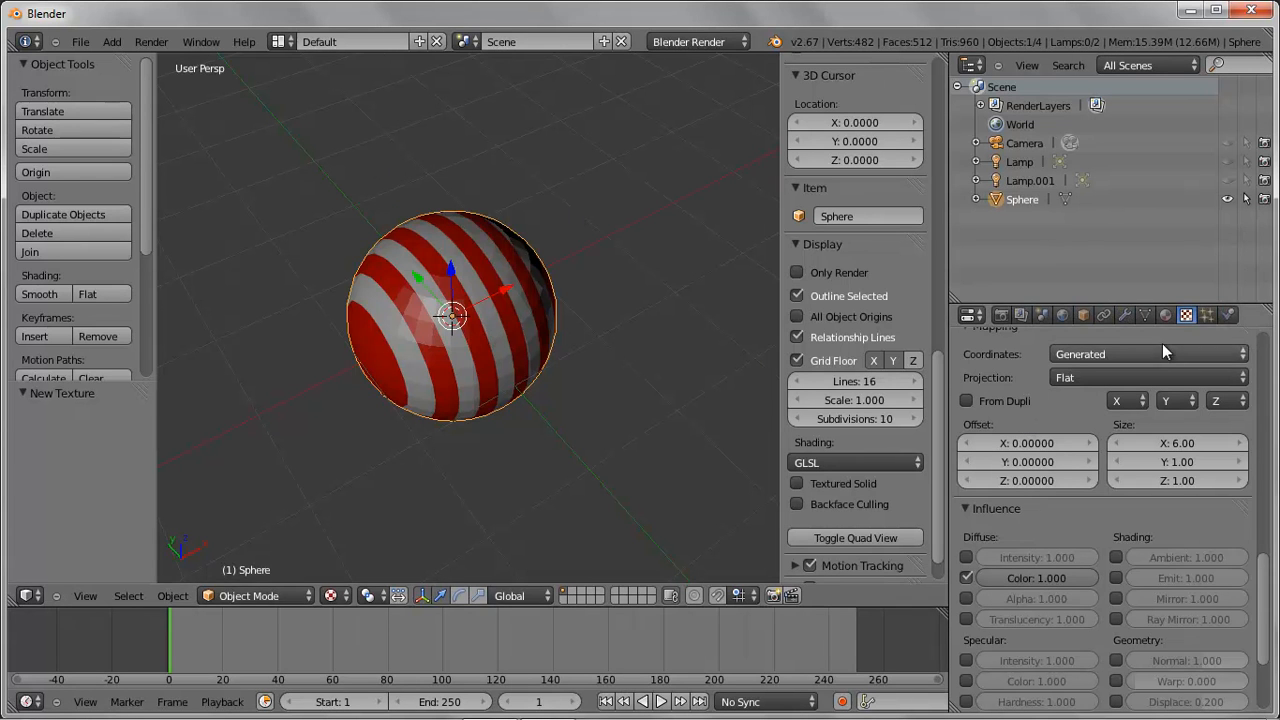
- Set the texture mapping coordinates to UV and put the sphere into Edit Mode
{"action": "left_click", "coordinate": [1071, 353]}
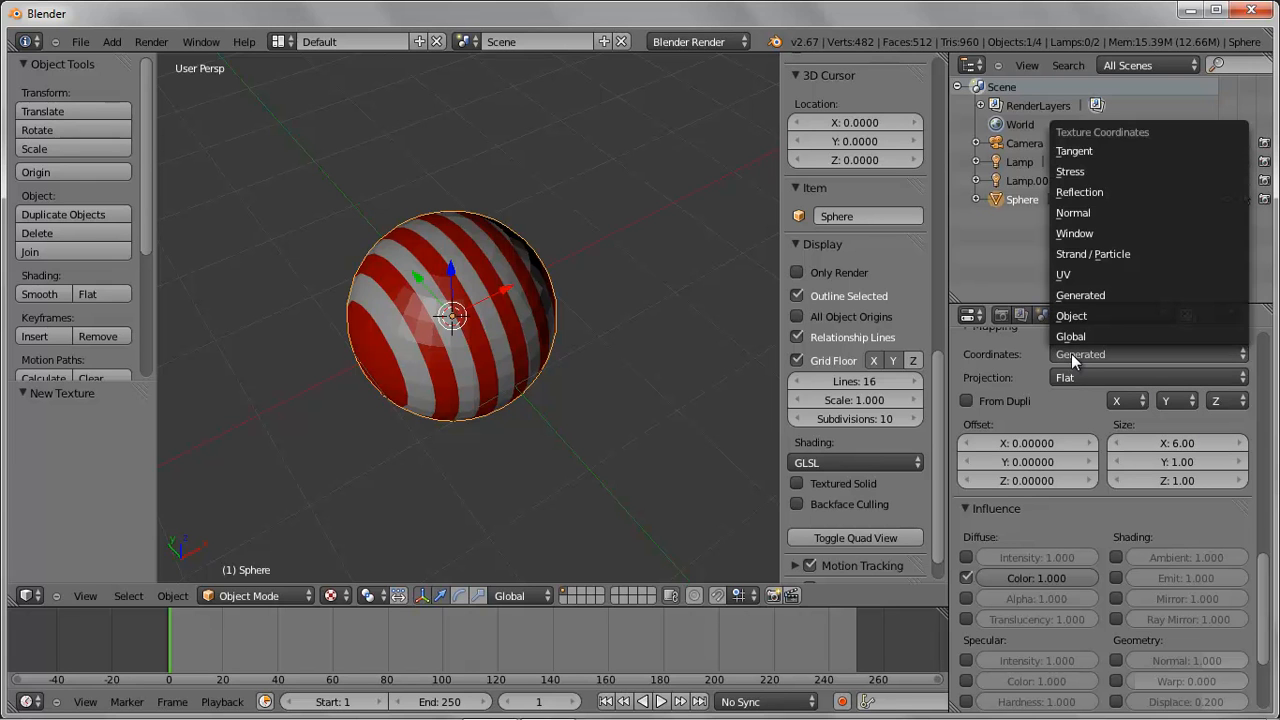
{"action": "left_click", "coordinate": [1084, 275]}
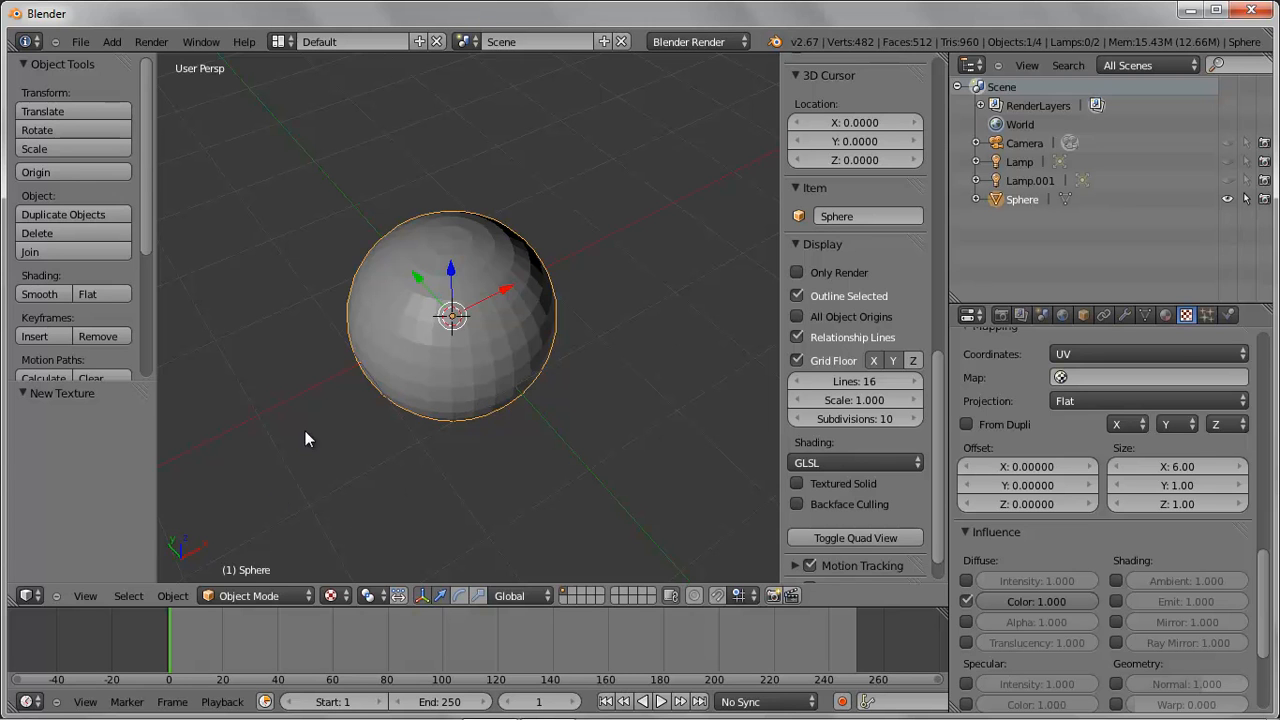
{"action": "left_click", "coordinate": [248, 596]}
{"action": "left_click", "coordinate": [257, 558]}
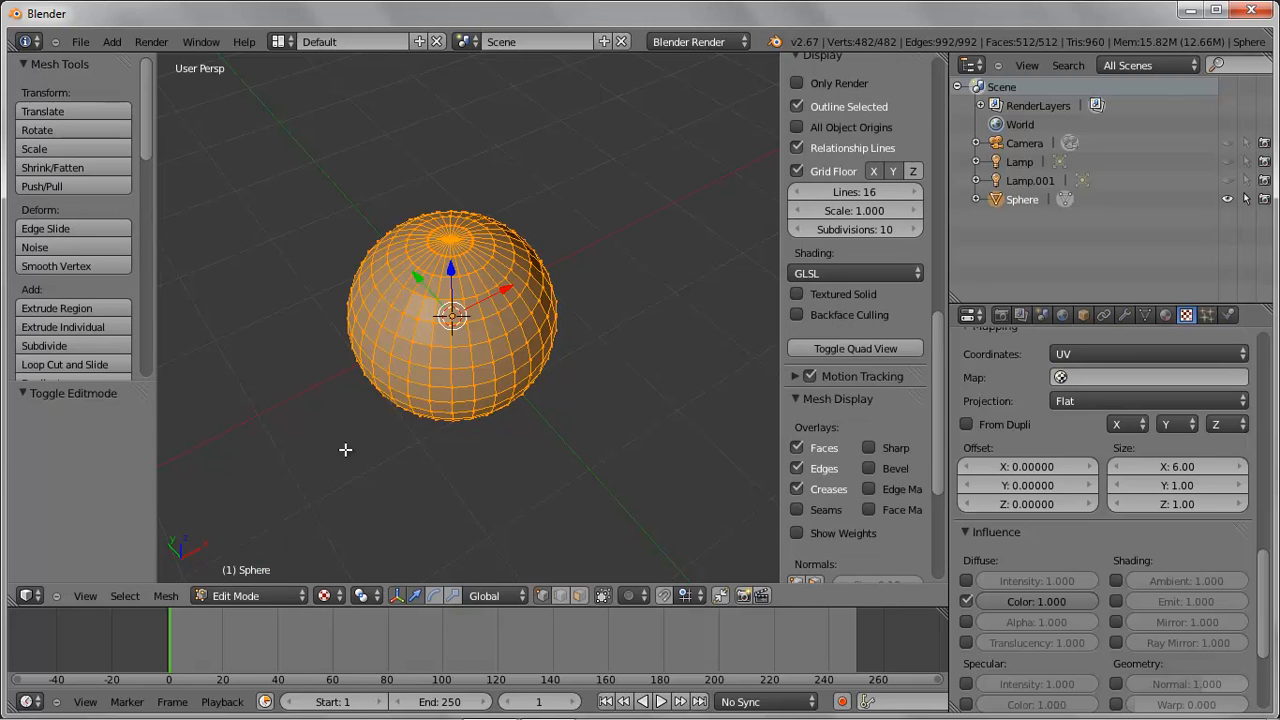
- UV unwrap the whole sphere with Sphere Projection from the front orthographic view
{"action": "left_click", "coordinate": [158, 598]}
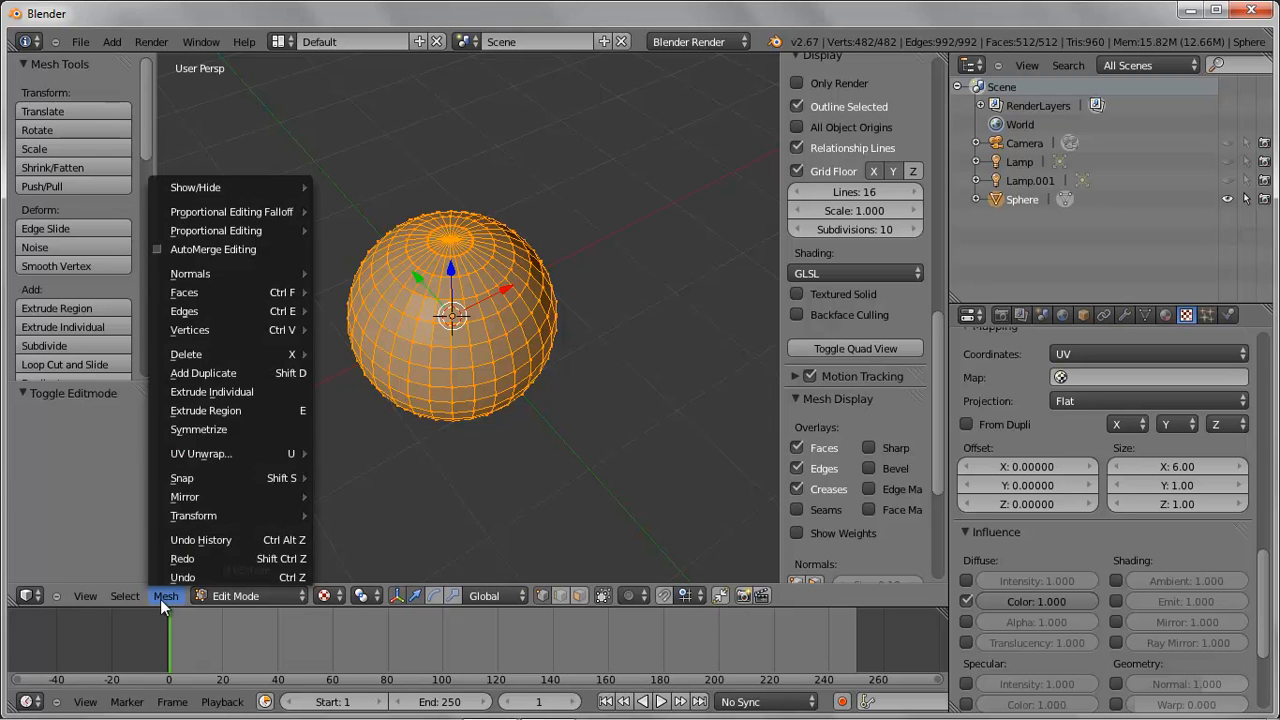
{"action": "mouse_move", "coordinate": [224, 451]}
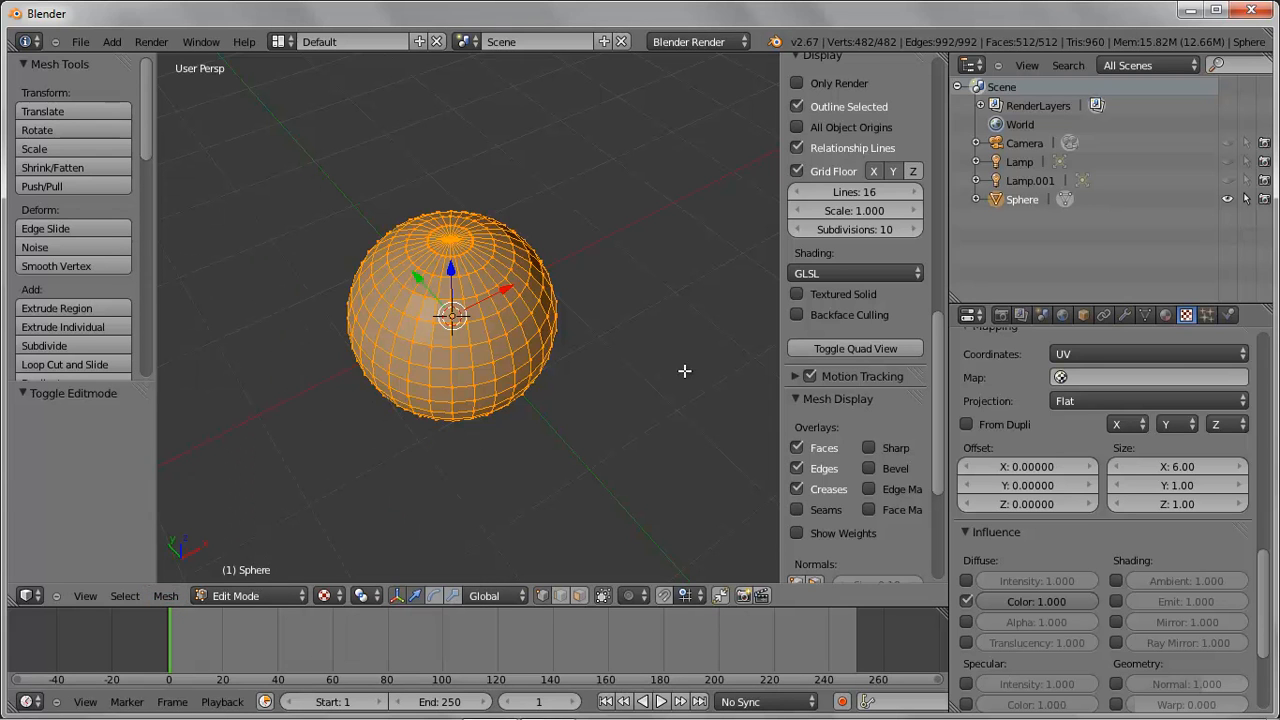
{"action": "key", "text": "KP_1"}
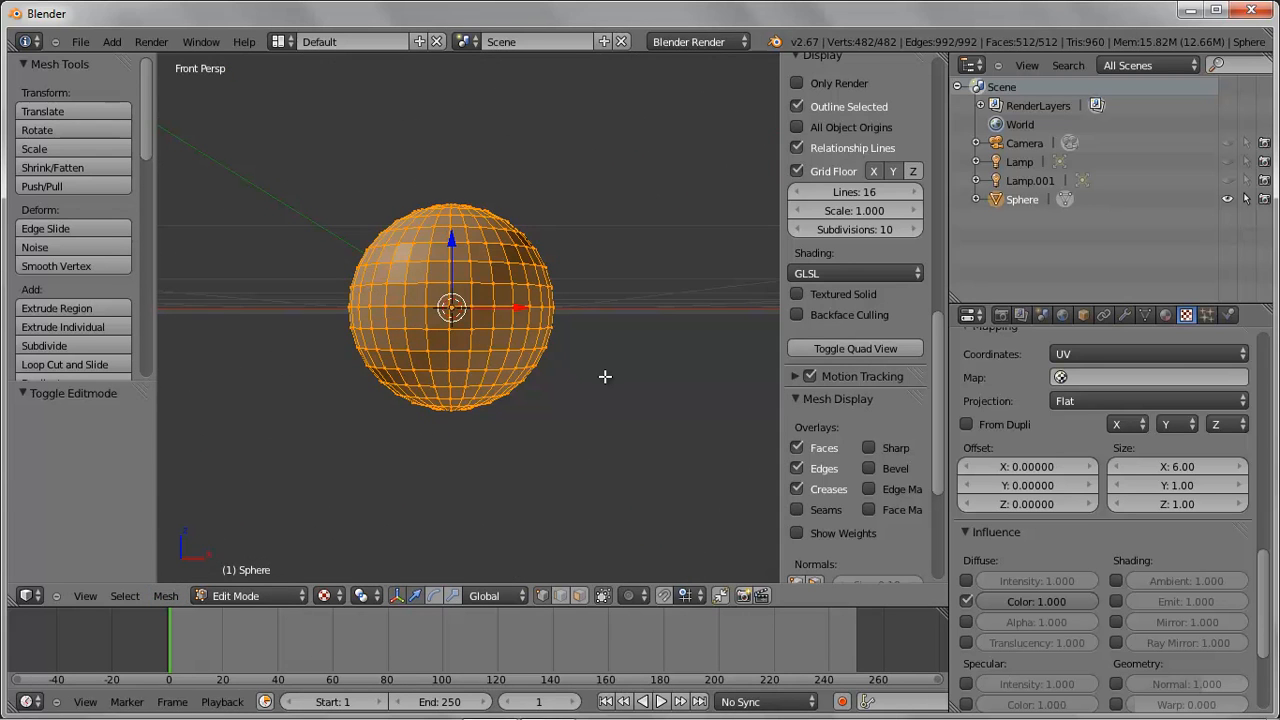
{"action": "key", "text": "KP_5"}
{"action": "left_click", "coordinate": [166, 596]}
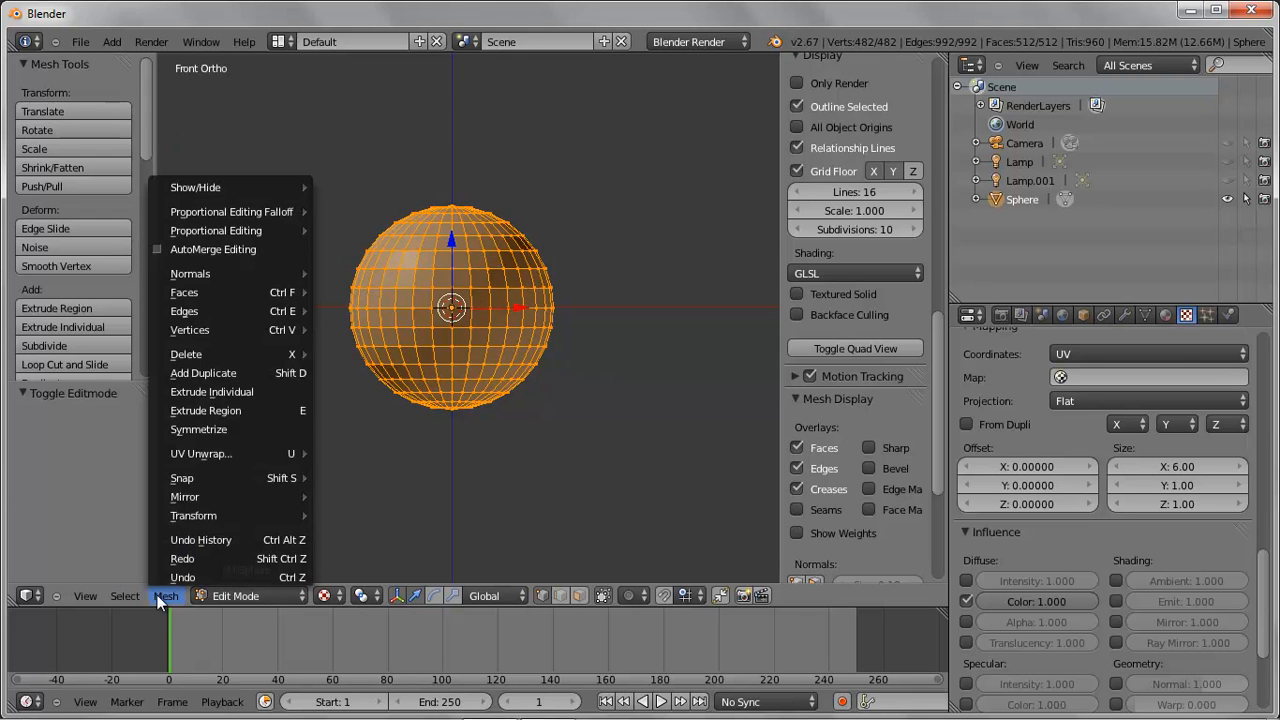
{"action": "mouse_move", "coordinate": [221, 452]}
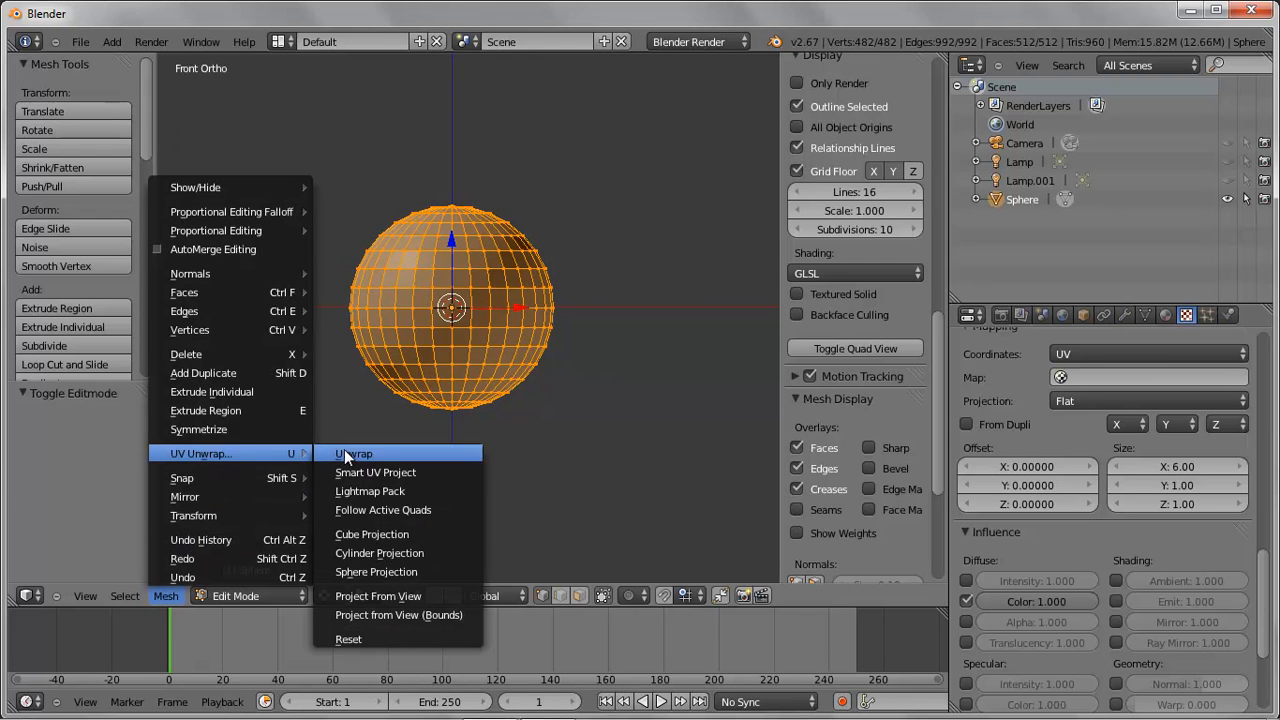
{"action": "left_click", "coordinate": [388, 572]}
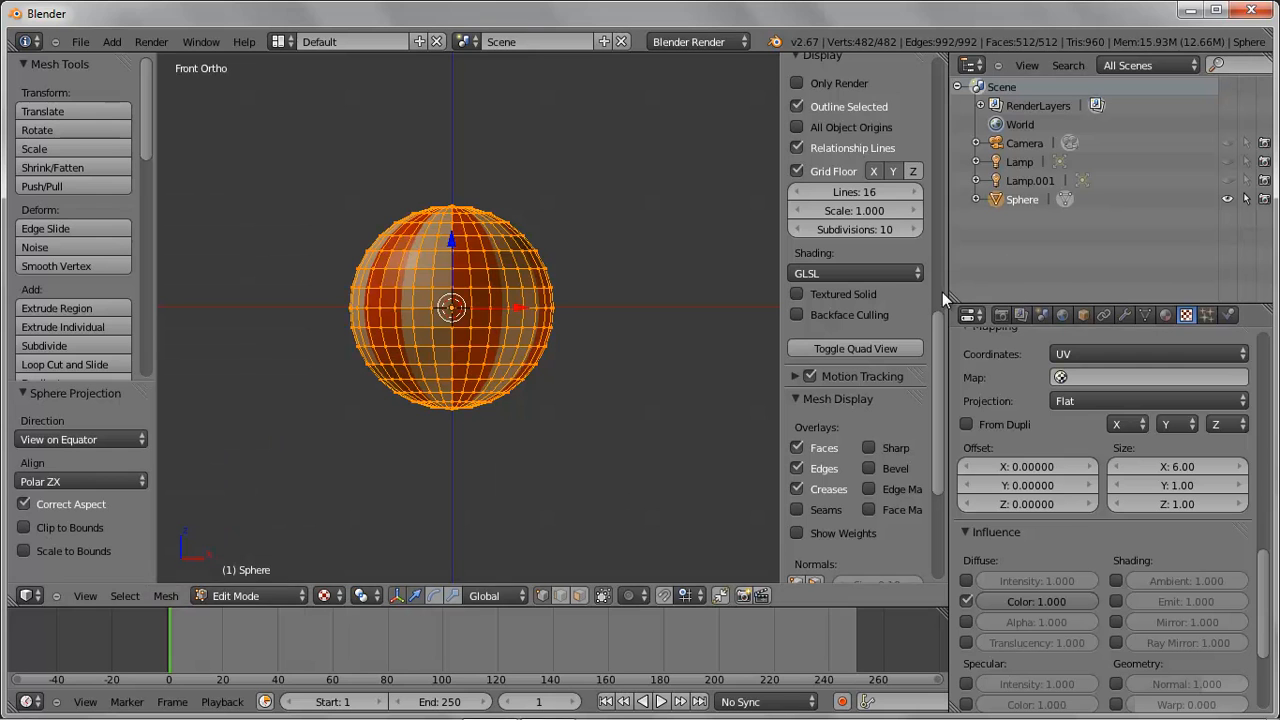
- Turn the Outliner area into a UV/Image Editor and enlarge it to show the sphere's UV layout
{"action": "left_click_drag", "start_coordinate": [888, 294], "coordinate": [884, 294]}
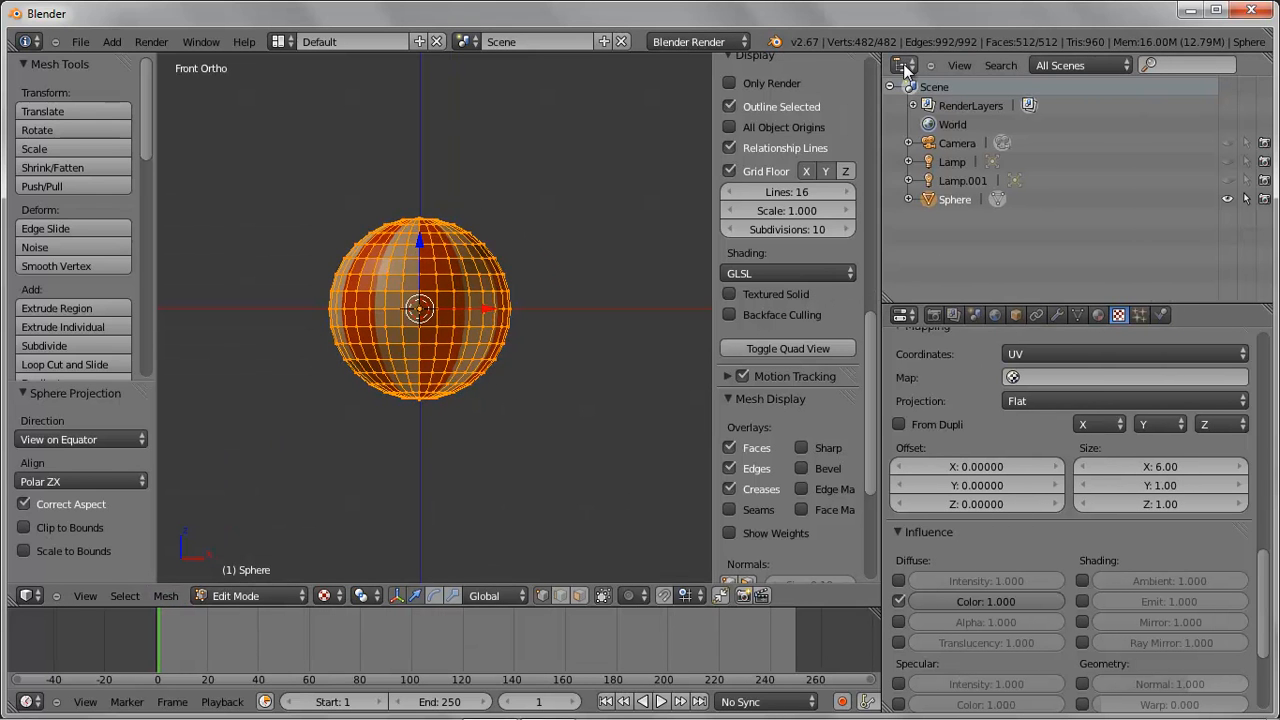
{"action": "left_click", "coordinate": [903, 65]}
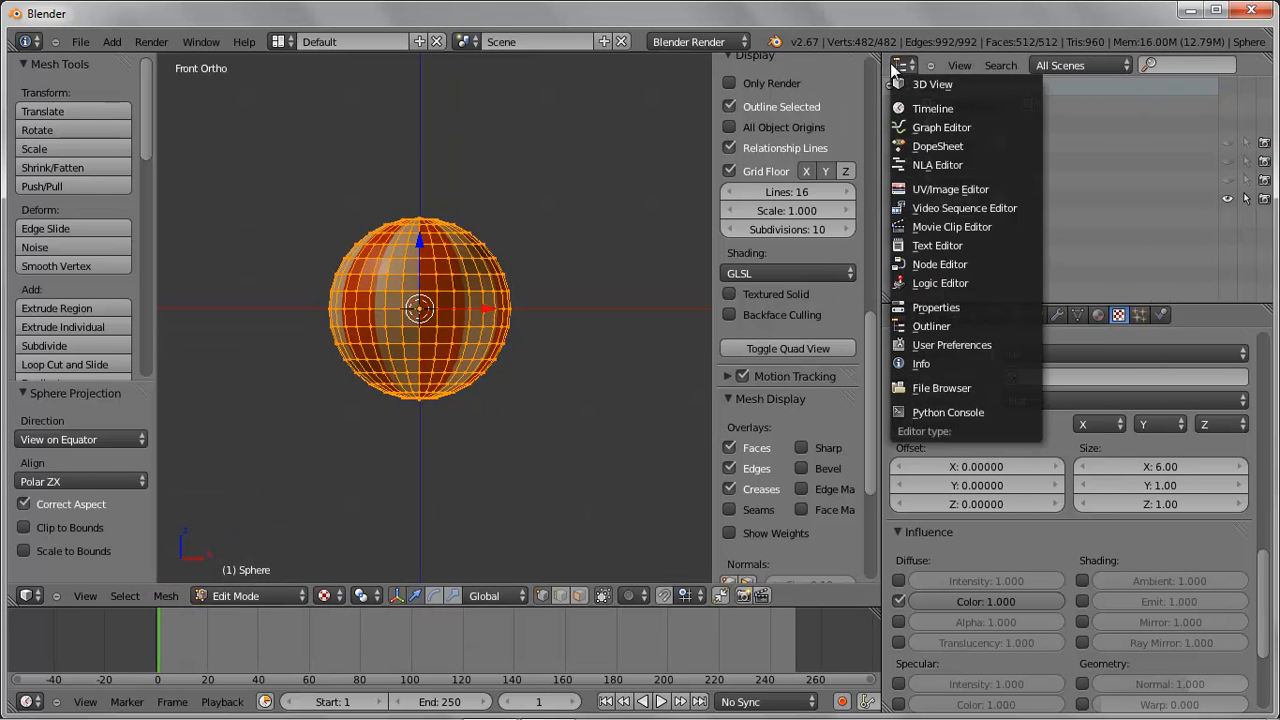
{"action": "left_click", "coordinate": [945, 190]}
{"action": "scroll", "coordinate": [1117, 197], "scroll_direction": "down", "scroll_amount": 2}
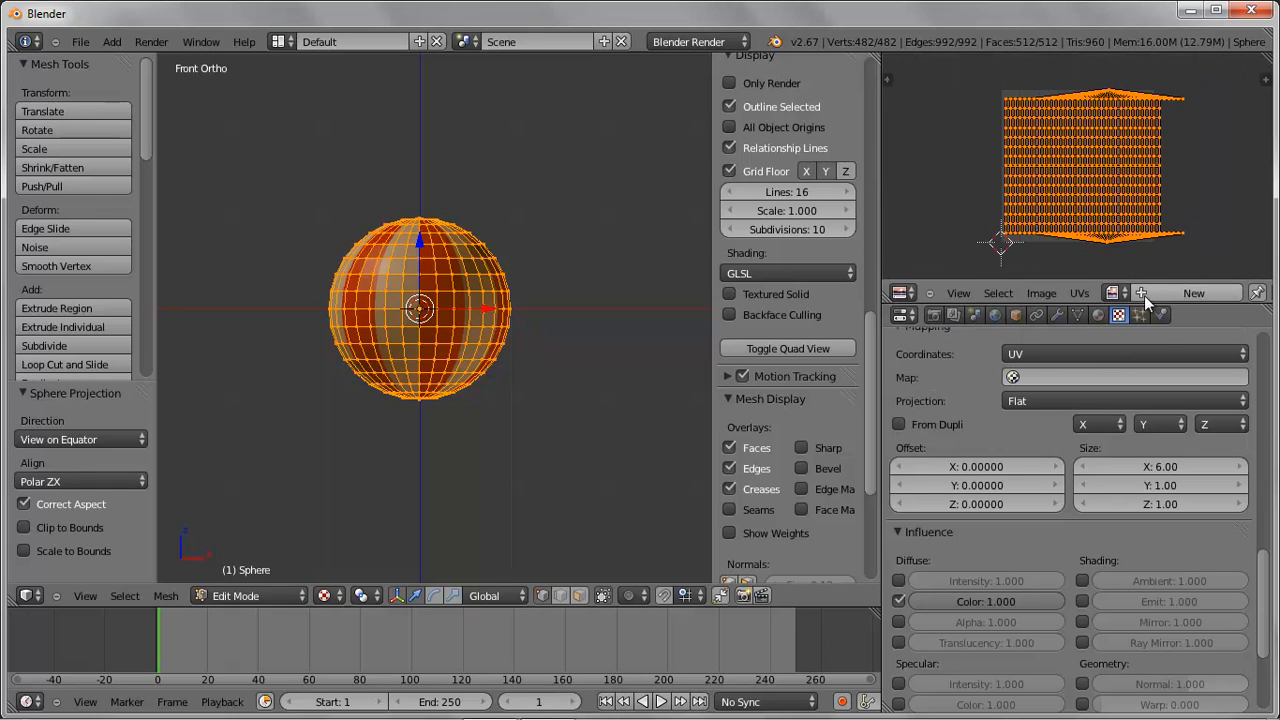
{"action": "left_click_drag", "start_coordinate": [990, 284], "coordinate": [1046, 343]}
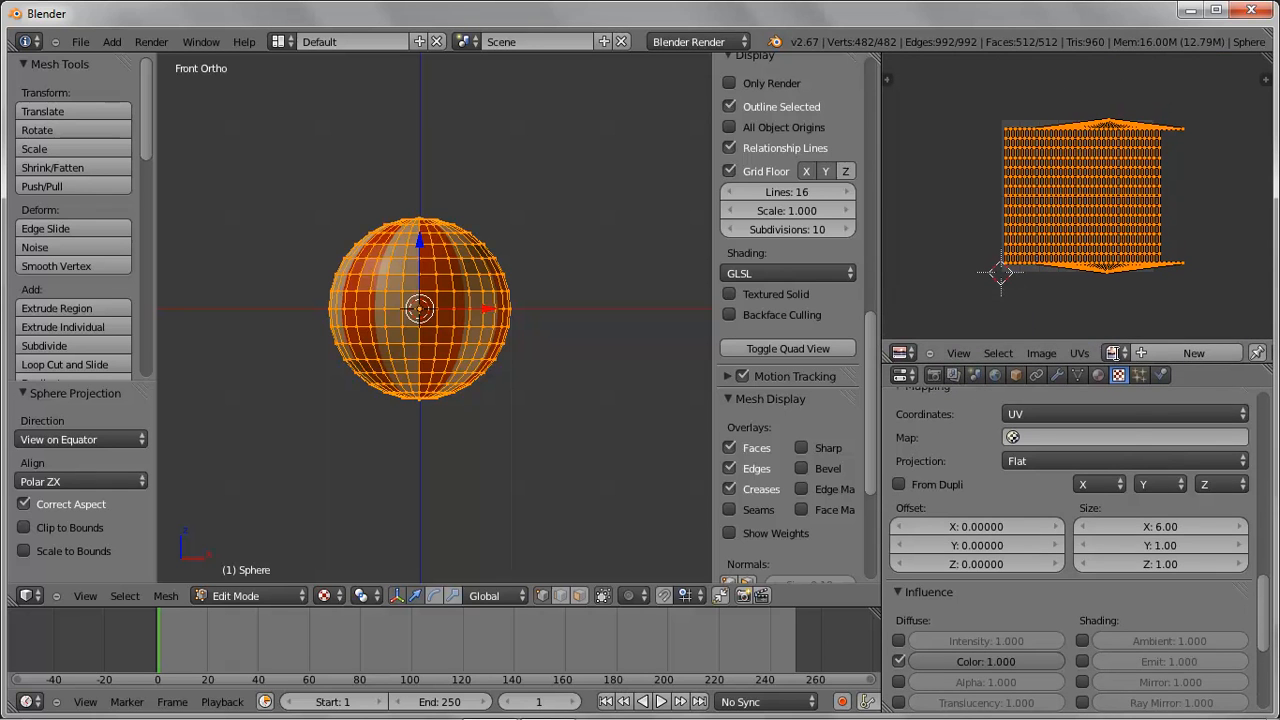
- Display beachball_color.jpg behind the UV layout in the UV/Image Editor
{"action": "left_click", "coordinate": [1114, 352]}
{"action": "left_click", "coordinate": [1069, 381]}
{"action": "scroll", "coordinate": [1100, 287], "scroll_direction": "up", "scroll_amount": 4}
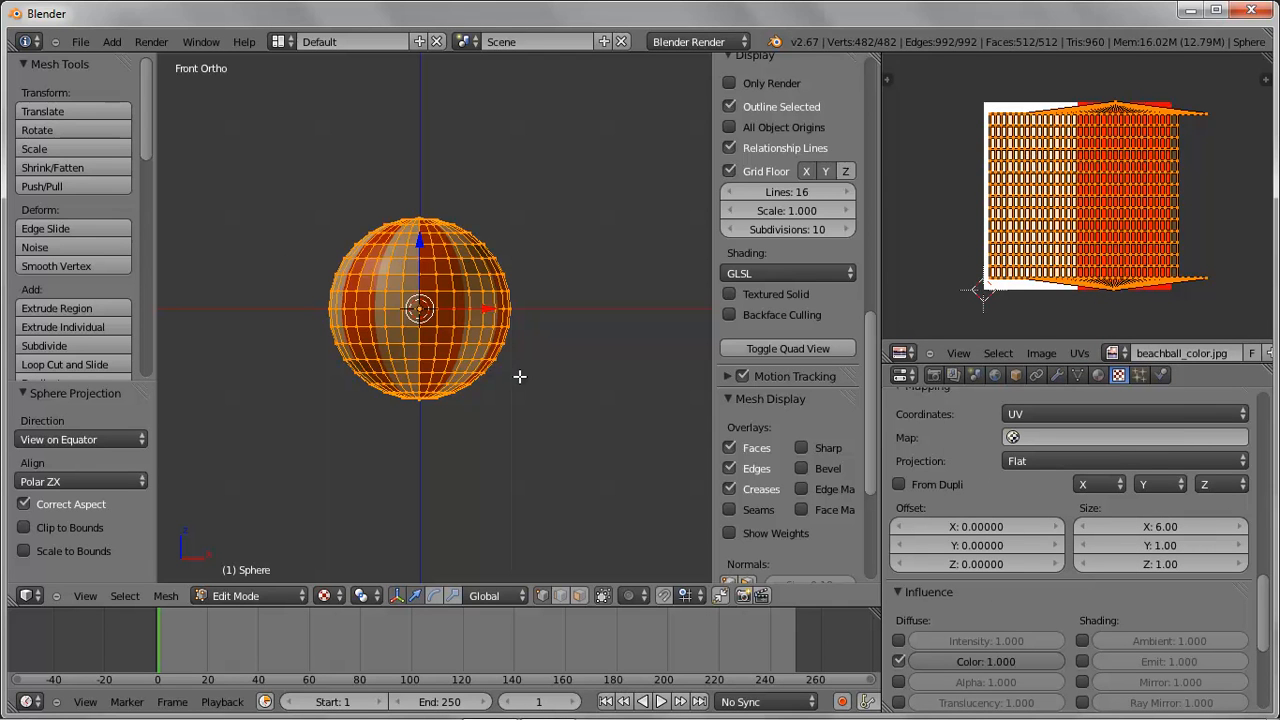
- Examine the stripes around the sphere's upper pole and compare them with the upper edge of the UV layout
{"action": "middle_click_drag", "start_coordinate": [517, 369], "coordinate": [525, 520]}
{"action": "scroll", "coordinate": [546, 390], "scroll_direction": "up", "scroll_amount": 5}
{"action": "middle_click_drag", "start_coordinate": [523, 361], "coordinate": [602, 472], "text": "shift"}
{"action": "scroll", "coordinate": [480, 186], "scroll_direction": "up", "scroll_amount": 3}
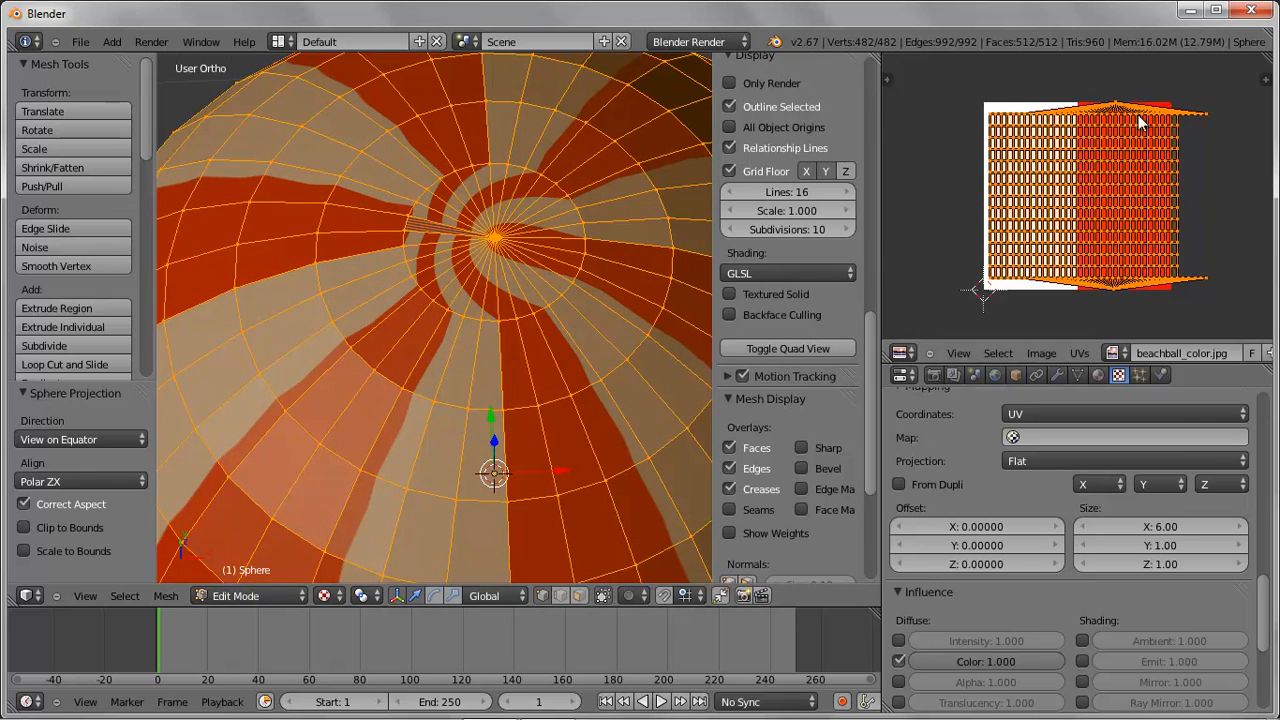
{"action": "scroll", "coordinate": [1155, 113], "scroll_direction": "up", "scroll_amount": 4}
{"action": "middle_click_drag", "start_coordinate": [1146, 141], "coordinate": [1143, 308]}
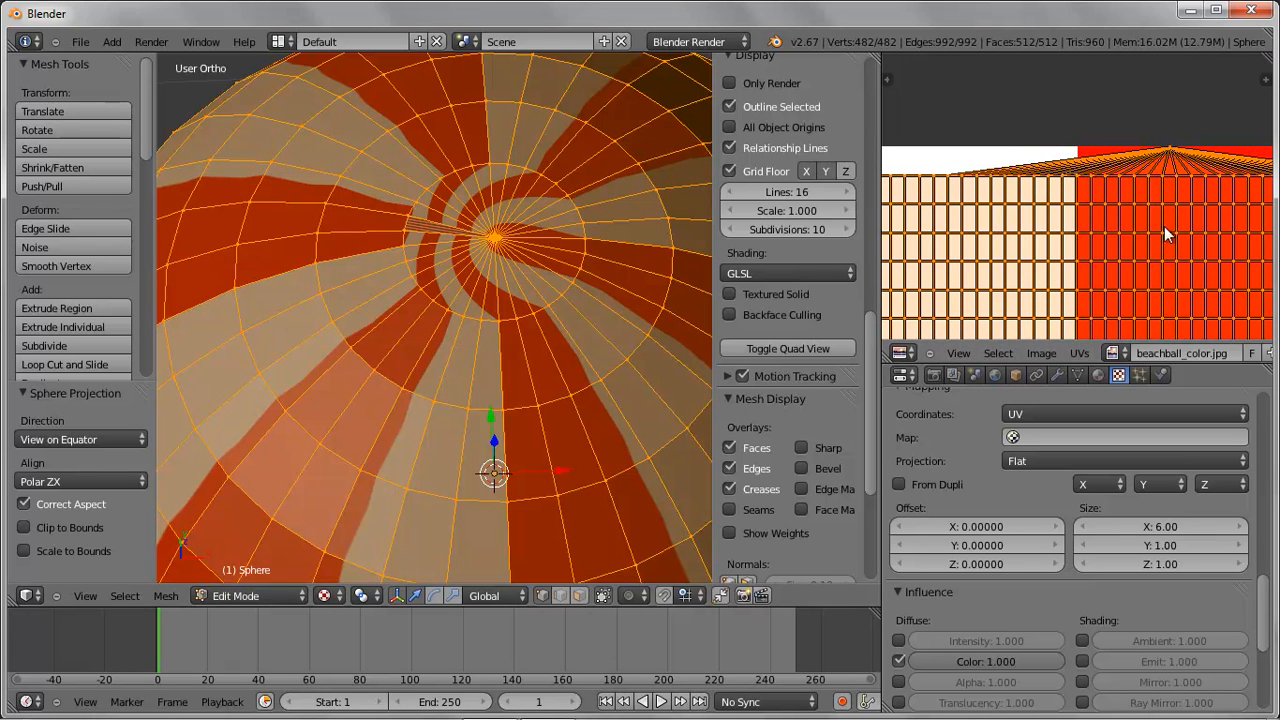
{"action": "scroll", "coordinate": [1183, 223], "scroll_direction": "down", "scroll_amount": 3}
{"action": "scroll", "coordinate": [1150, 231], "scroll_direction": "down", "scroll_amount": 1}
{"action": "middle_click_drag", "start_coordinate": [1174, 242], "coordinate": [1160, 180]}
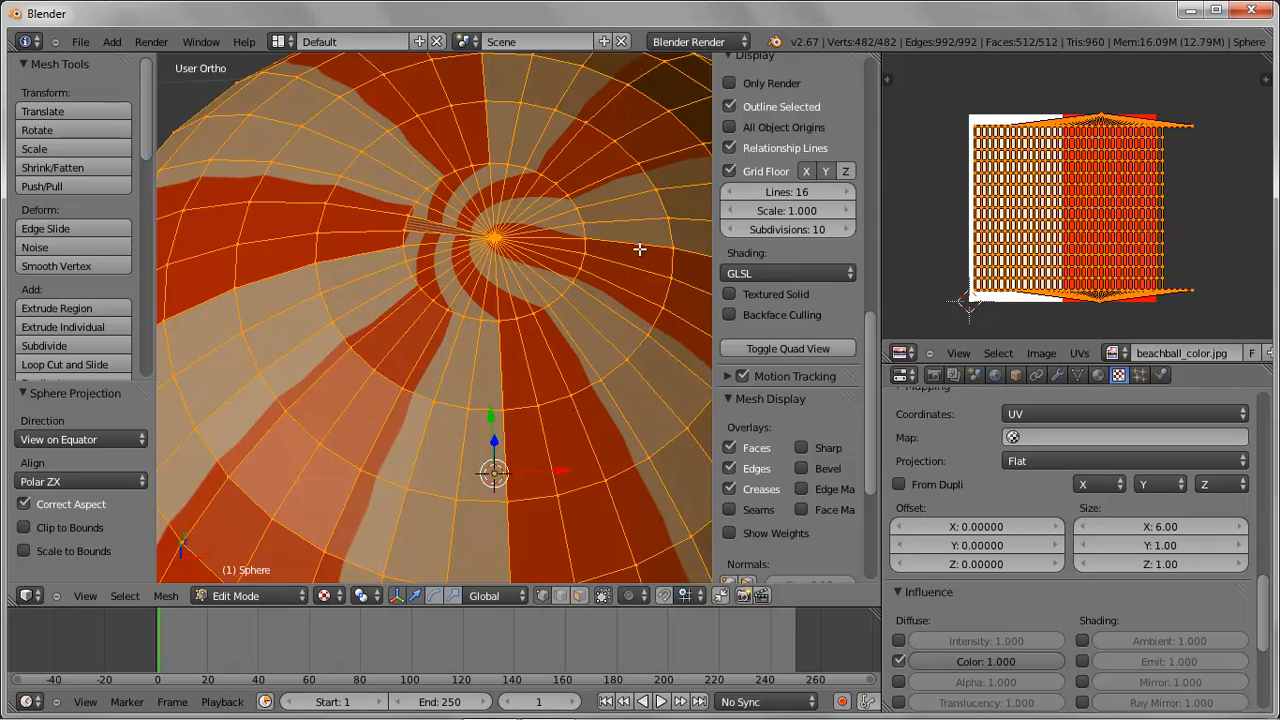
{"action": "scroll", "coordinate": [598, 290], "scroll_direction": "up", "scroll_amount": 3}
{"action": "middle_click_drag", "start_coordinate": [606, 274], "coordinate": [531, 388], "text": "shift"}
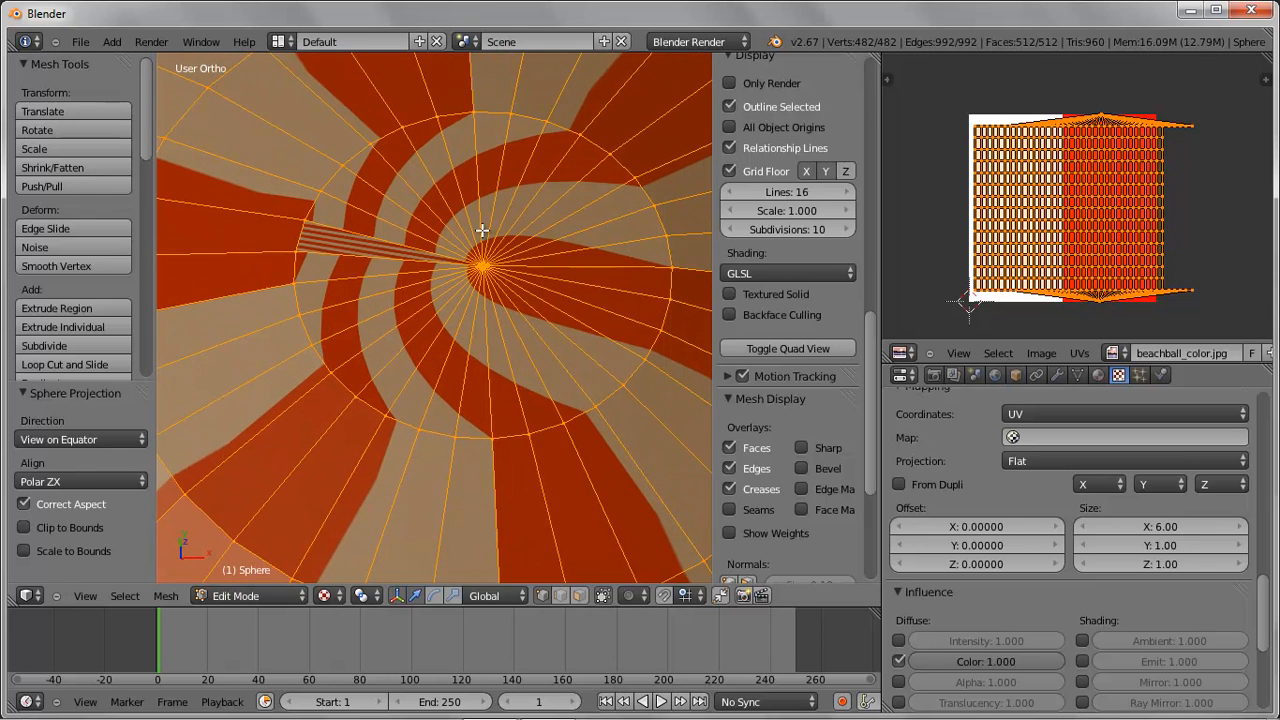
- Delete the single vertex at the sphere's upper pole
{"action": "scroll", "coordinate": [509, 274], "scroll_direction": "up", "scroll_amount": 1}
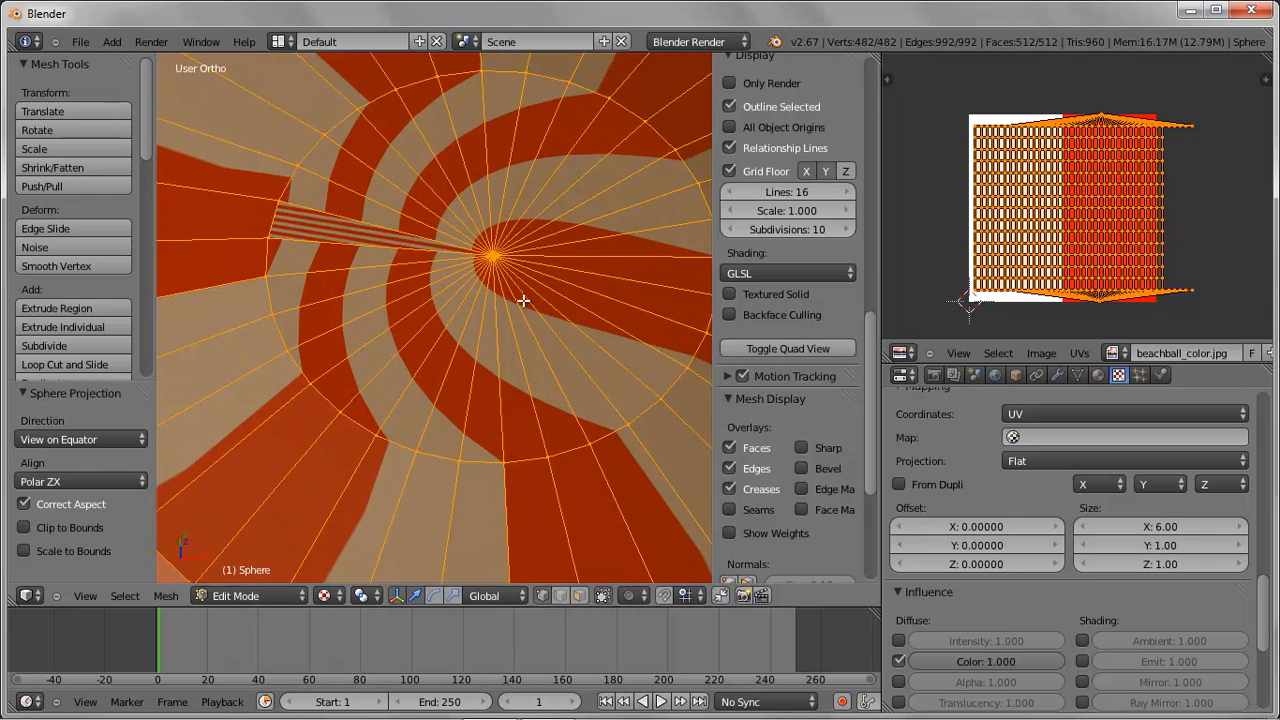
{"action": "right_click", "coordinate": [493, 256]}
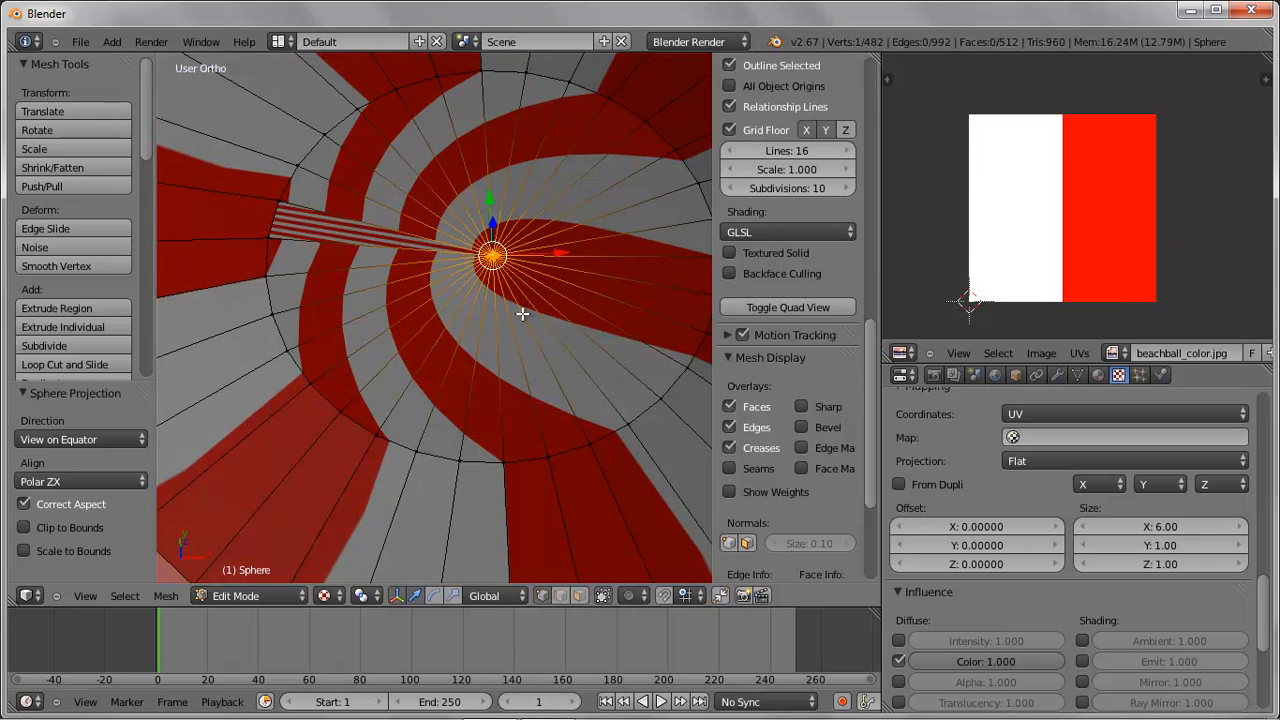
{"action": "key", "text": "x"}
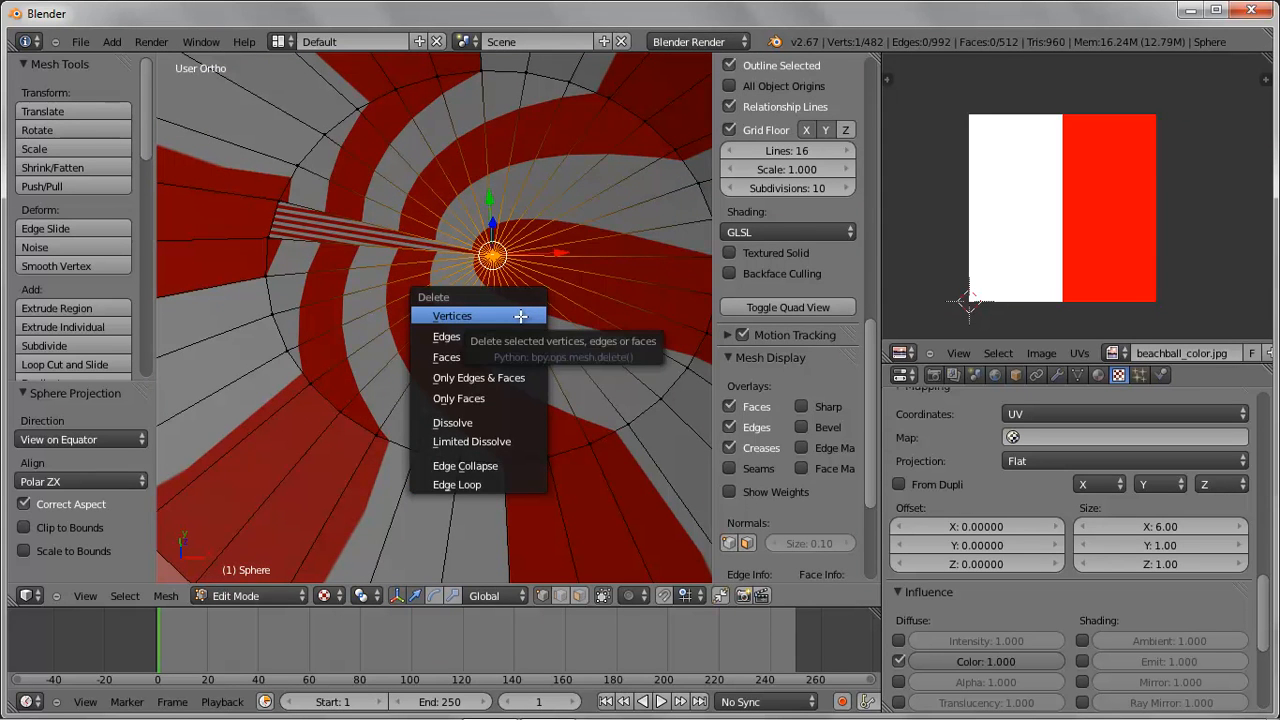
{"action": "left_click", "coordinate": [520, 316]}
- Switch to edge selection and select the whole edge loop around the open hole at the pole
{"action": "middle_click_drag", "start_coordinate": [541, 376], "coordinate": [530, 350]}
{"action": "right_click", "coordinate": [488, 234]}
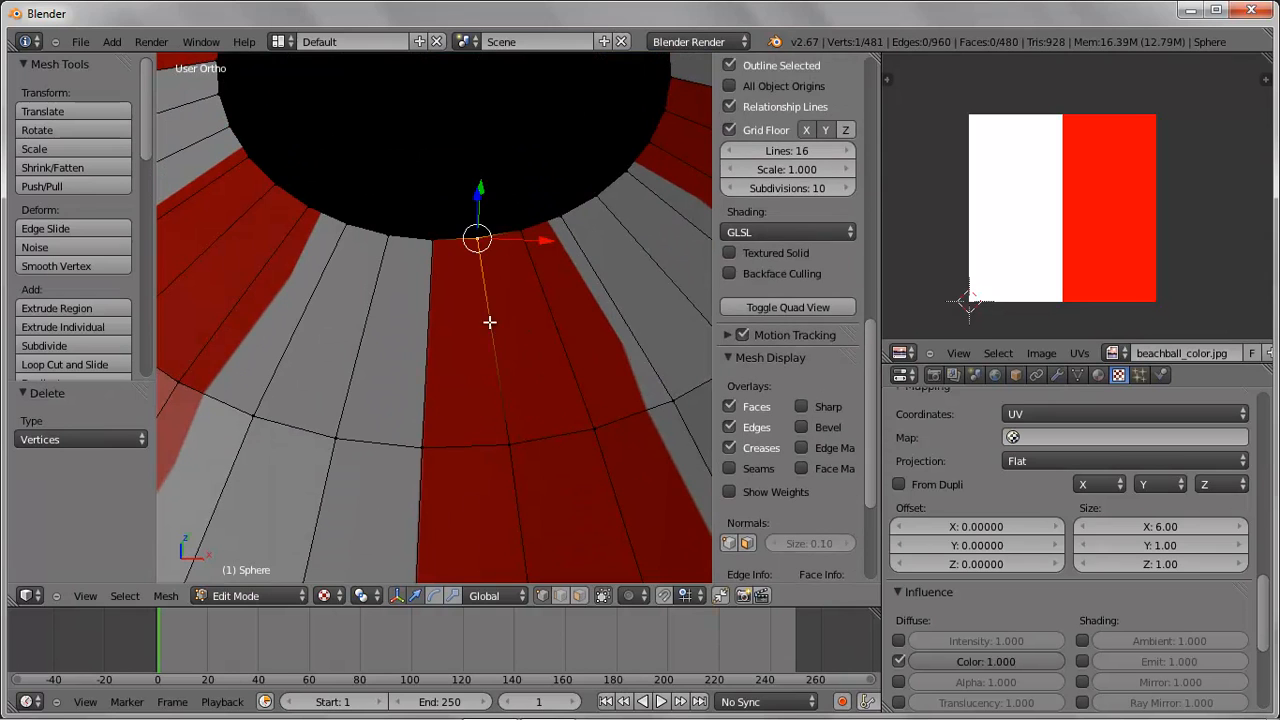
{"action": "left_click", "coordinate": [562, 599]}
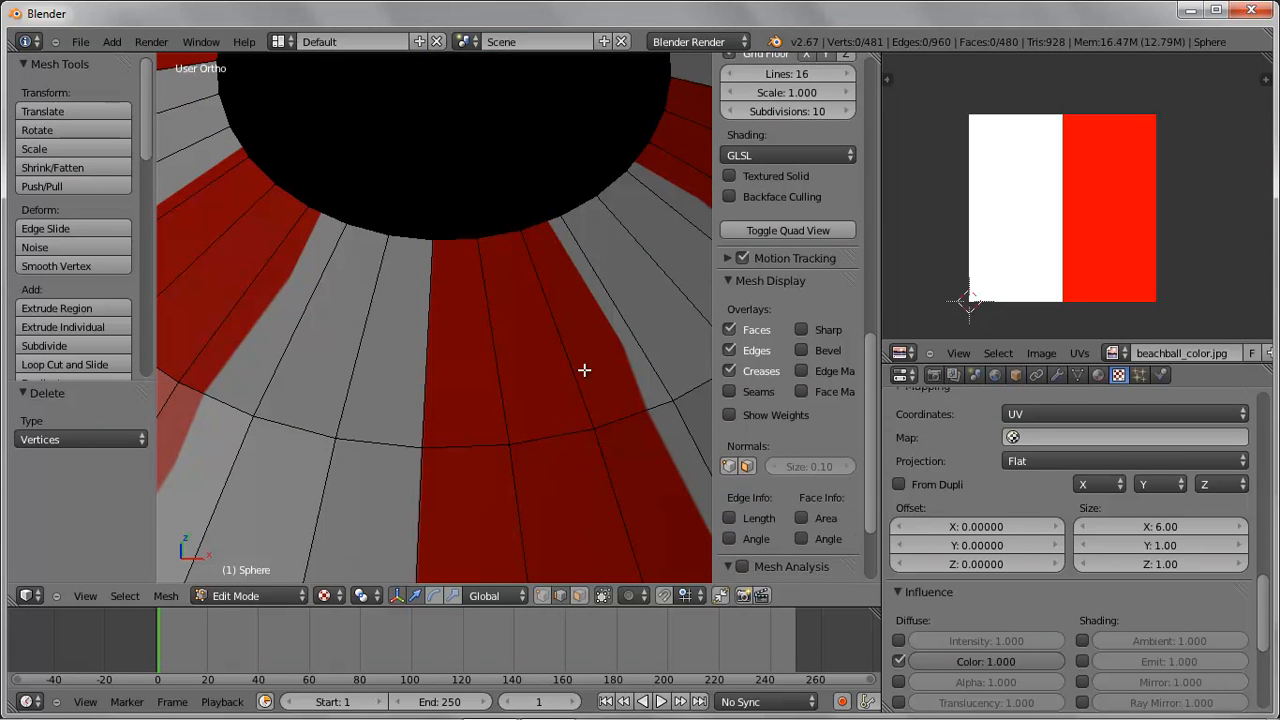
{"action": "right_click", "coordinate": [497, 234]}
{"action": "middle_click_drag", "start_coordinate": [523, 306], "coordinate": [636, 435]}
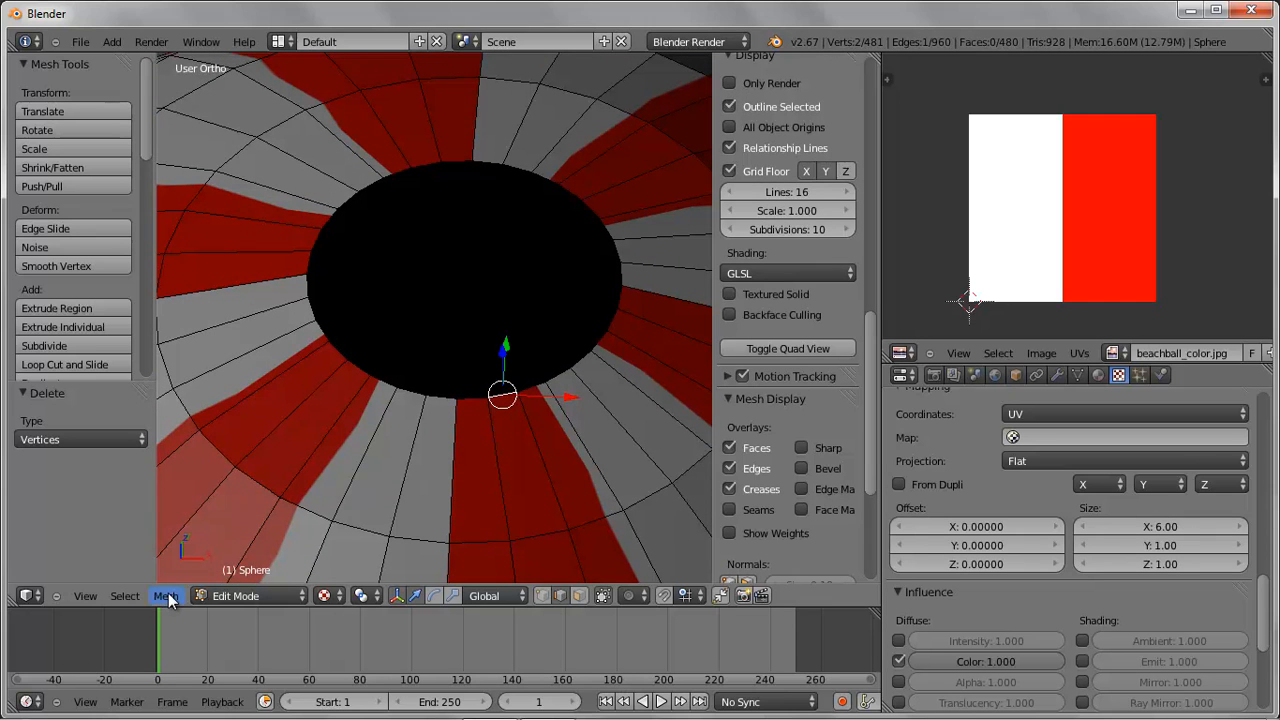
{"action": "left_click", "coordinate": [125, 596]}
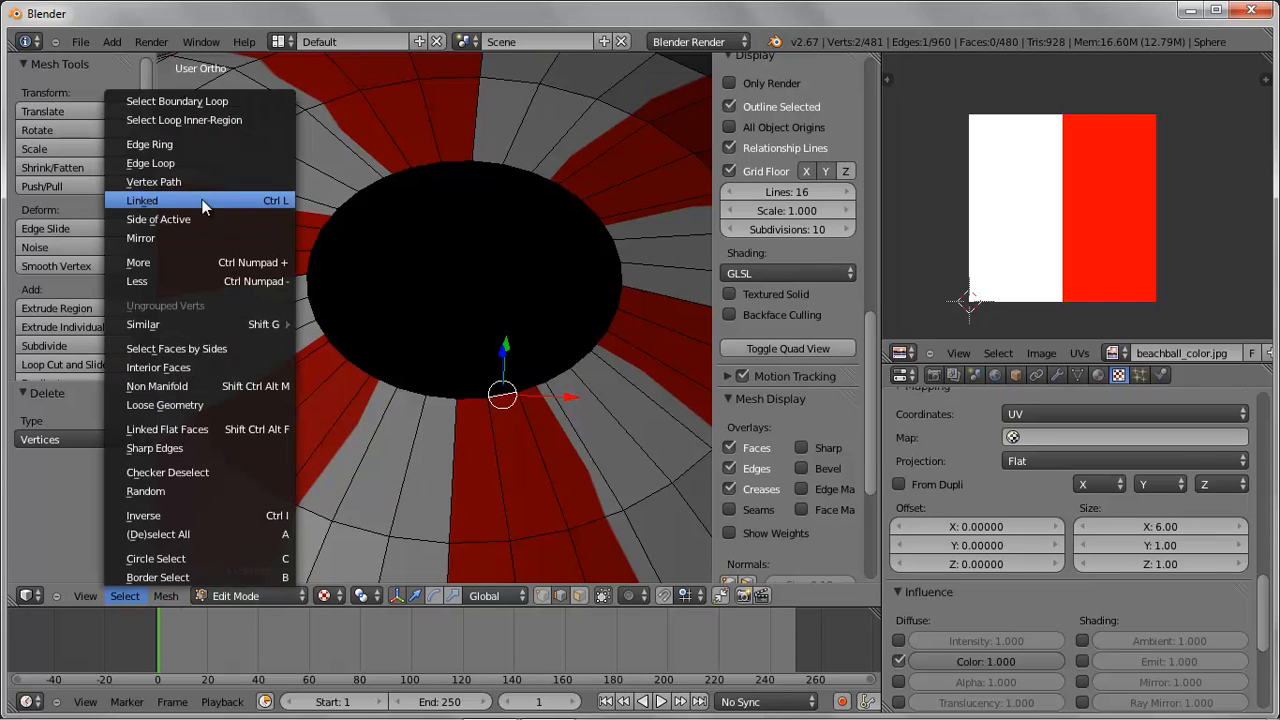
{"action": "left_click", "coordinate": [181, 164]}
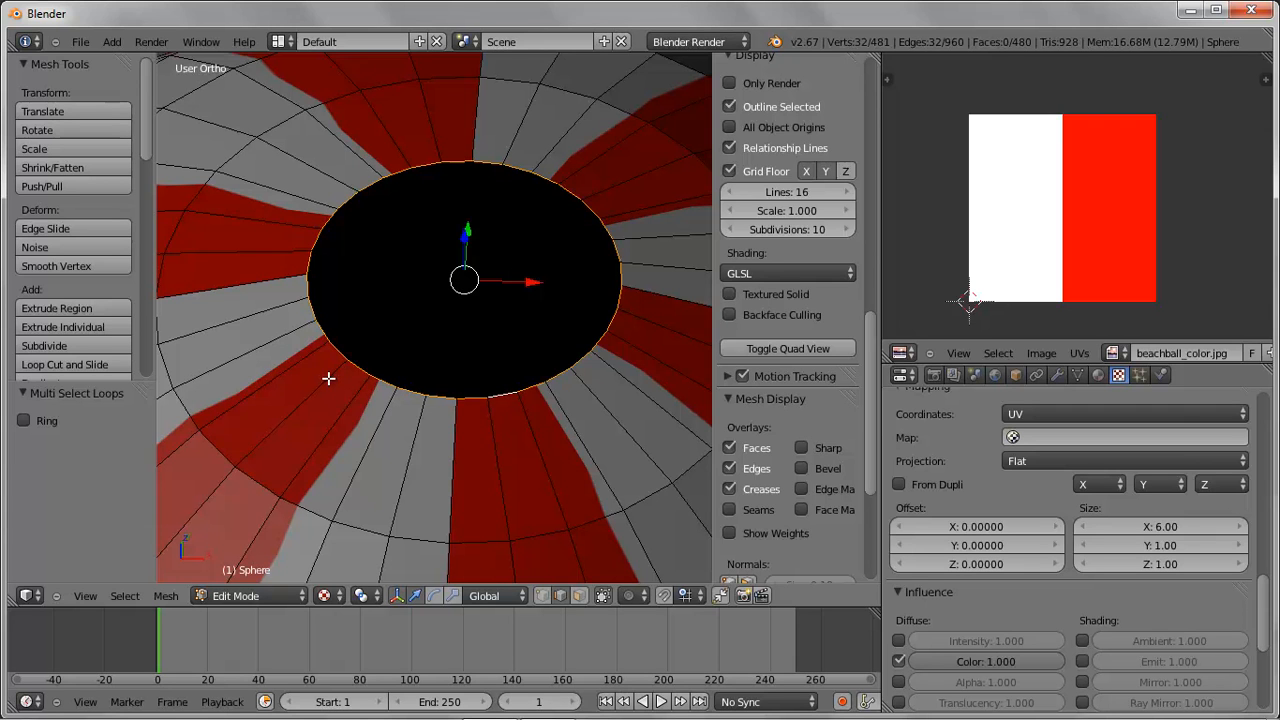
- Extrude the hole's edge loop in place and scale the new edges to about 0.103 toward the pole
{"action": "left_click", "coordinate": [96, 327]}
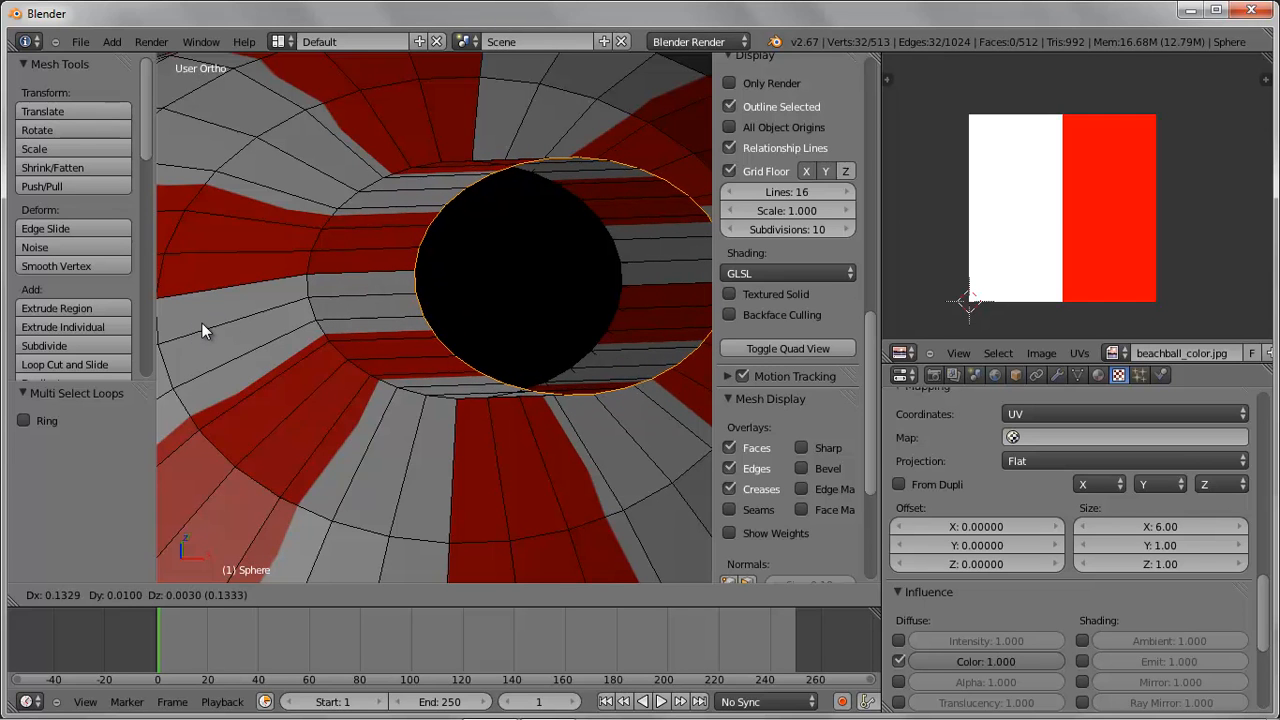
{"action": "left_click", "coordinate": [202, 323]}
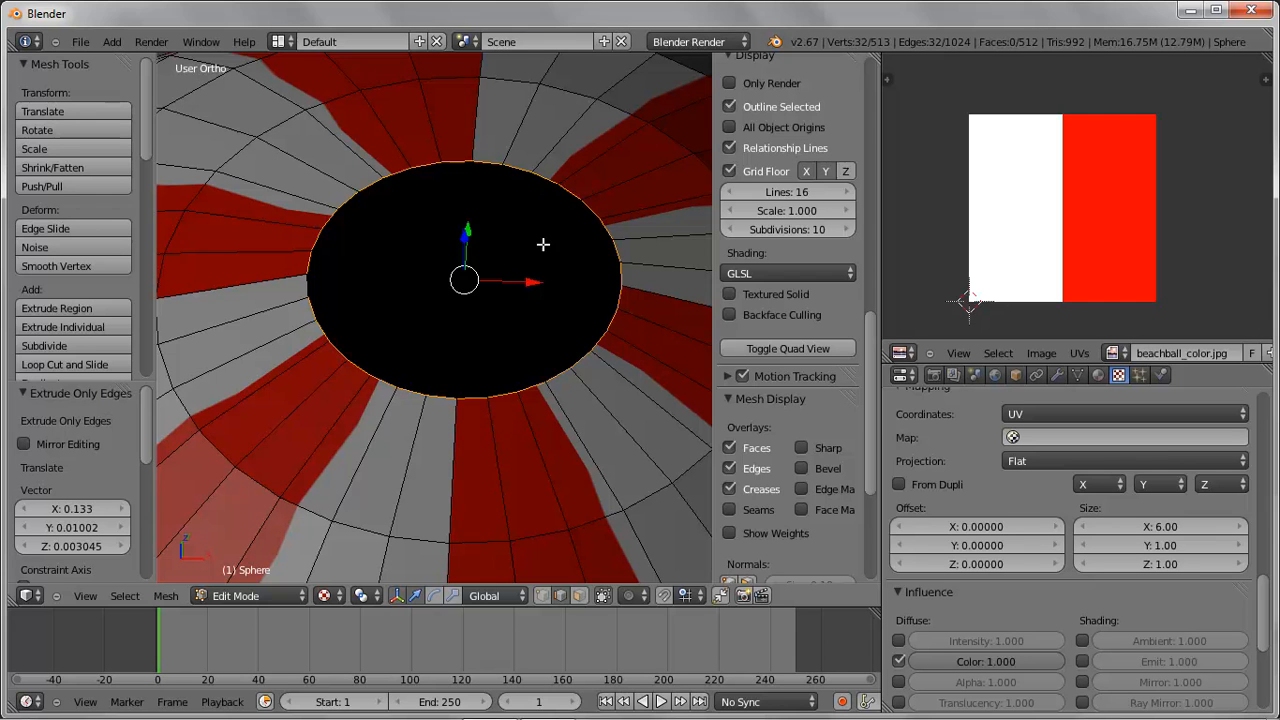
{"action": "key", "text": "s"}
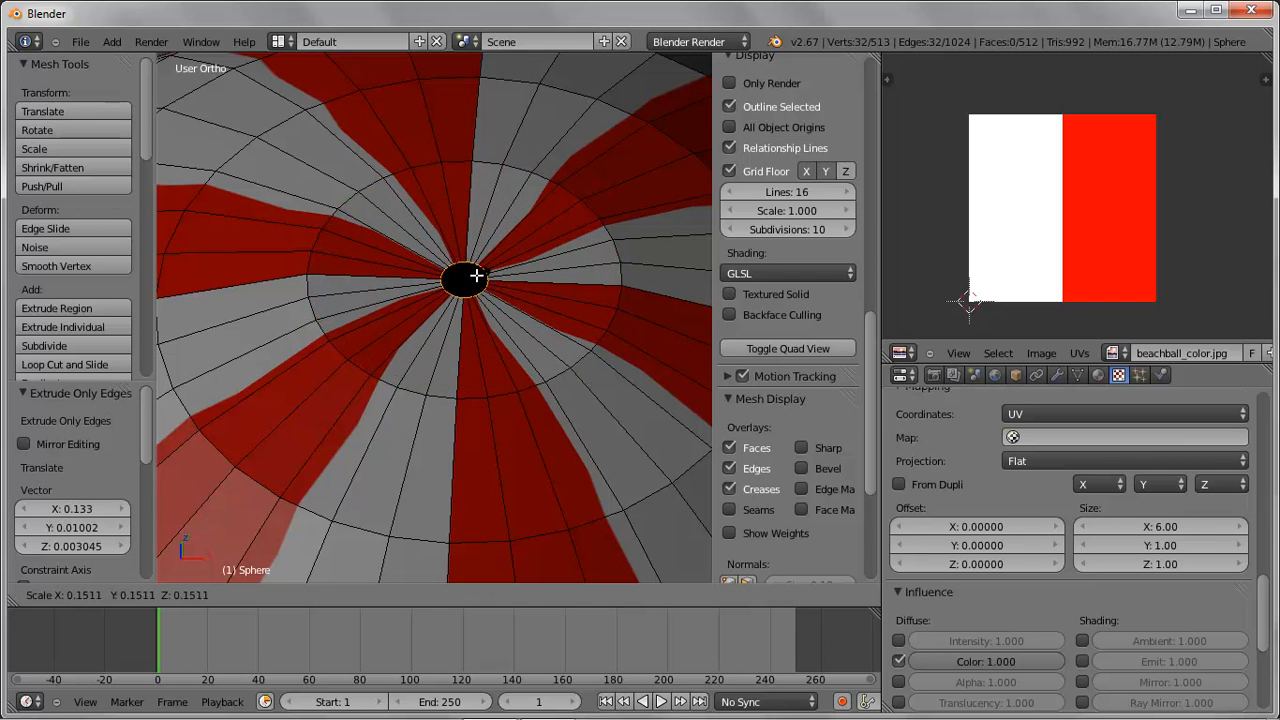
{"action": "left_click", "coordinate": [472, 277]}
- Shrink the extruded ring twice more, by about 0.140 and 0.592, to almost close the pole
{"action": "scroll", "coordinate": [523, 310], "scroll_direction": "up", "scroll_amount": 2}
{"action": "key", "text": "s"}
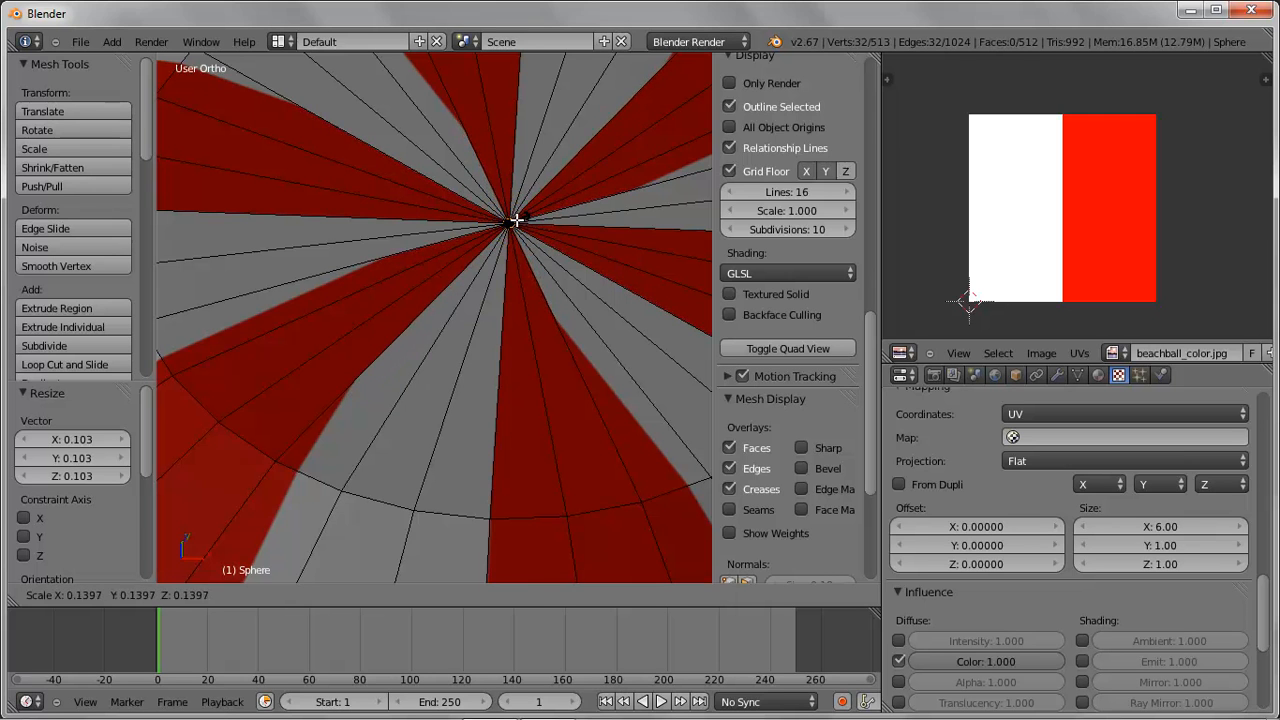
{"action": "left_click", "coordinate": [515, 220]}
{"action": "scroll", "coordinate": [560, 200], "scroll_direction": "up", "scroll_amount": 3}
{"action": "key", "text": "s"}
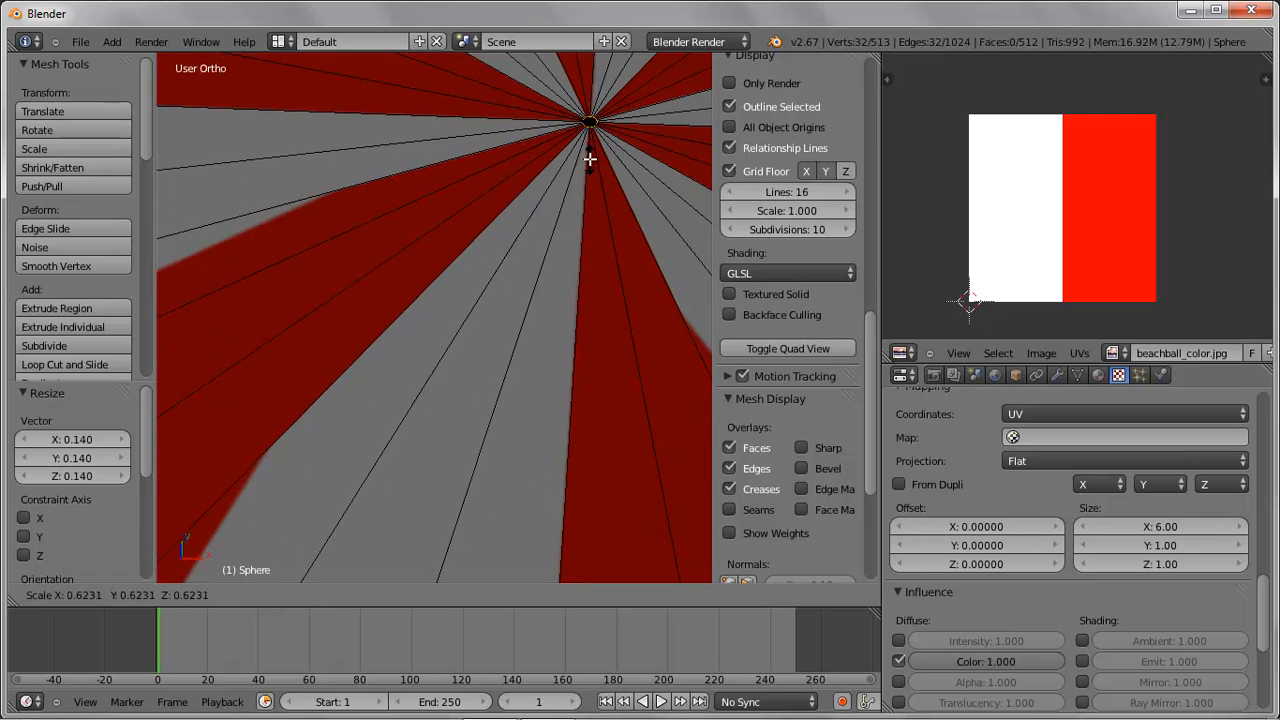
{"action": "left_click", "coordinate": [590, 161]}
- In the front orthographic view, raise the small pole ring about 0.0195 along Z to round off the sphere's top
{"action": "scroll", "coordinate": [600, 260], "scroll_direction": "down", "scroll_amount": 5}
{"action": "middle_click_drag", "start_coordinate": [600, 260], "coordinate": [571, 303]}
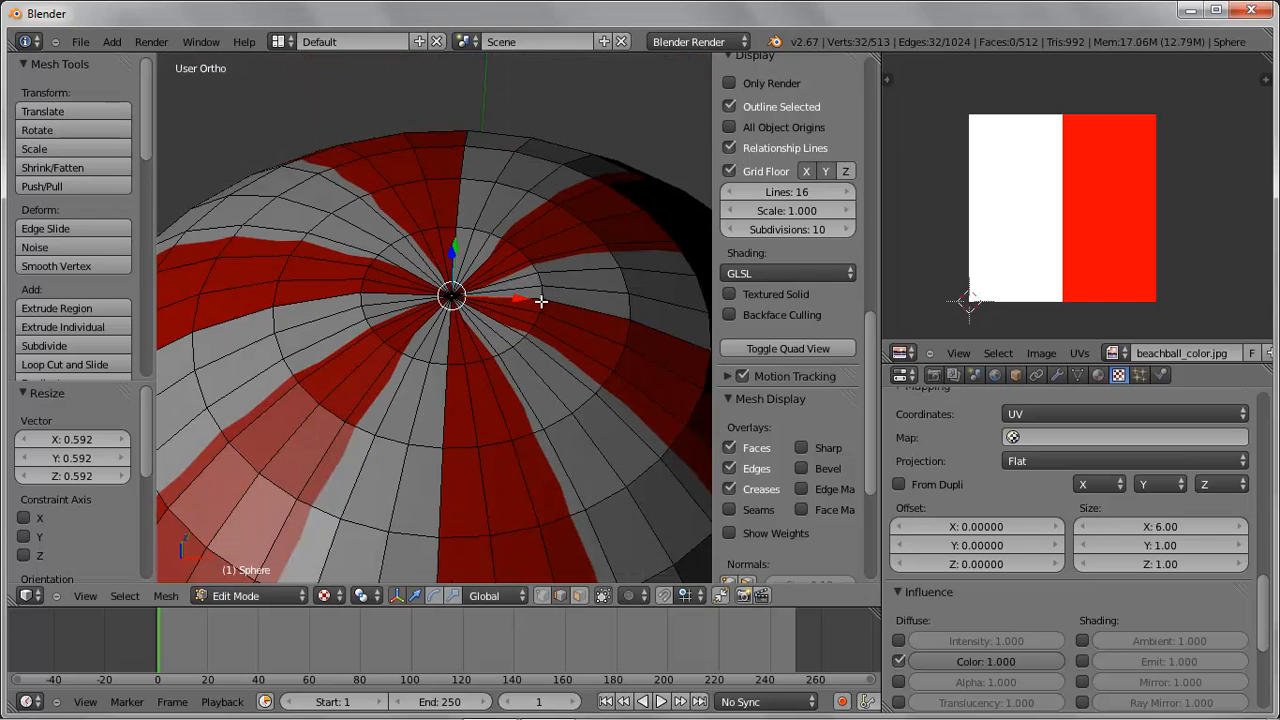
{"action": "key", "text": "KP_1"}
{"action": "scroll", "coordinate": [560, 320], "scroll_direction": "down", "scroll_amount": 4}
{"action": "scroll", "coordinate": [500, 188], "scroll_direction": "up", "scroll_amount": 3}
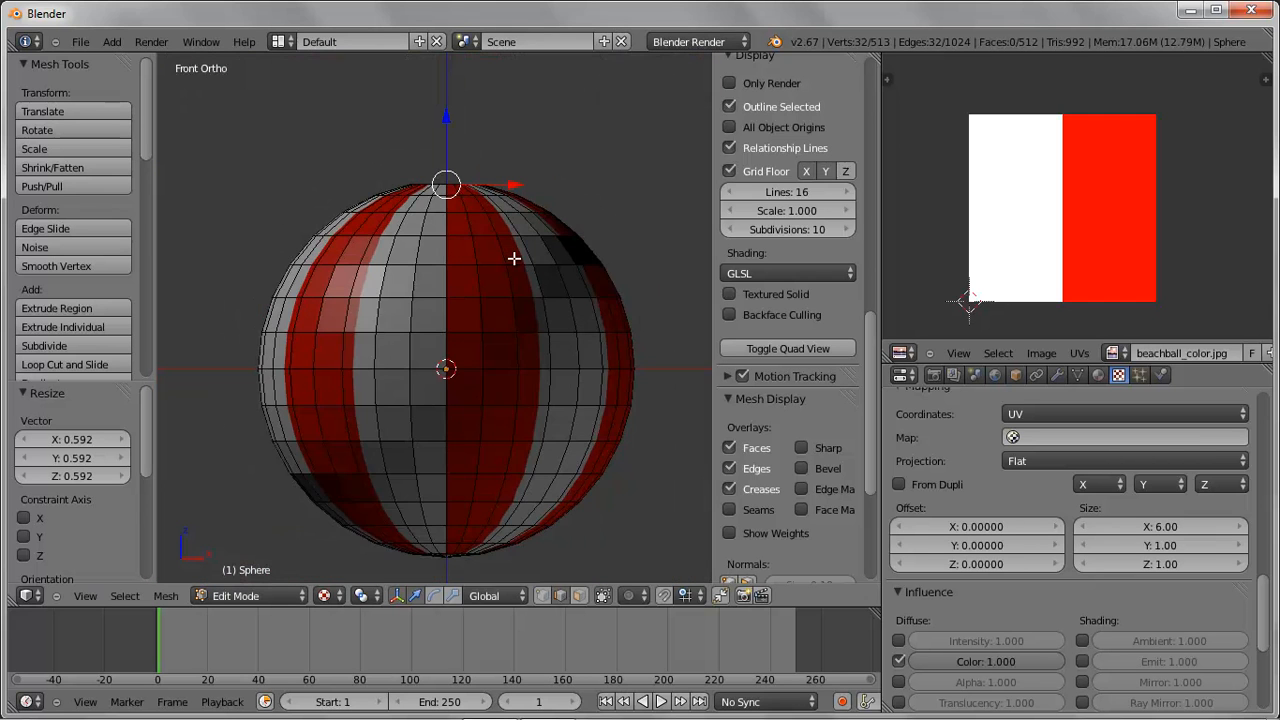
{"action": "middle_click_drag", "start_coordinate": [499, 203], "coordinate": [494, 394], "text": "shift"}
{"action": "scroll", "coordinate": [494, 380], "scroll_direction": "up", "scroll_amount": 5}
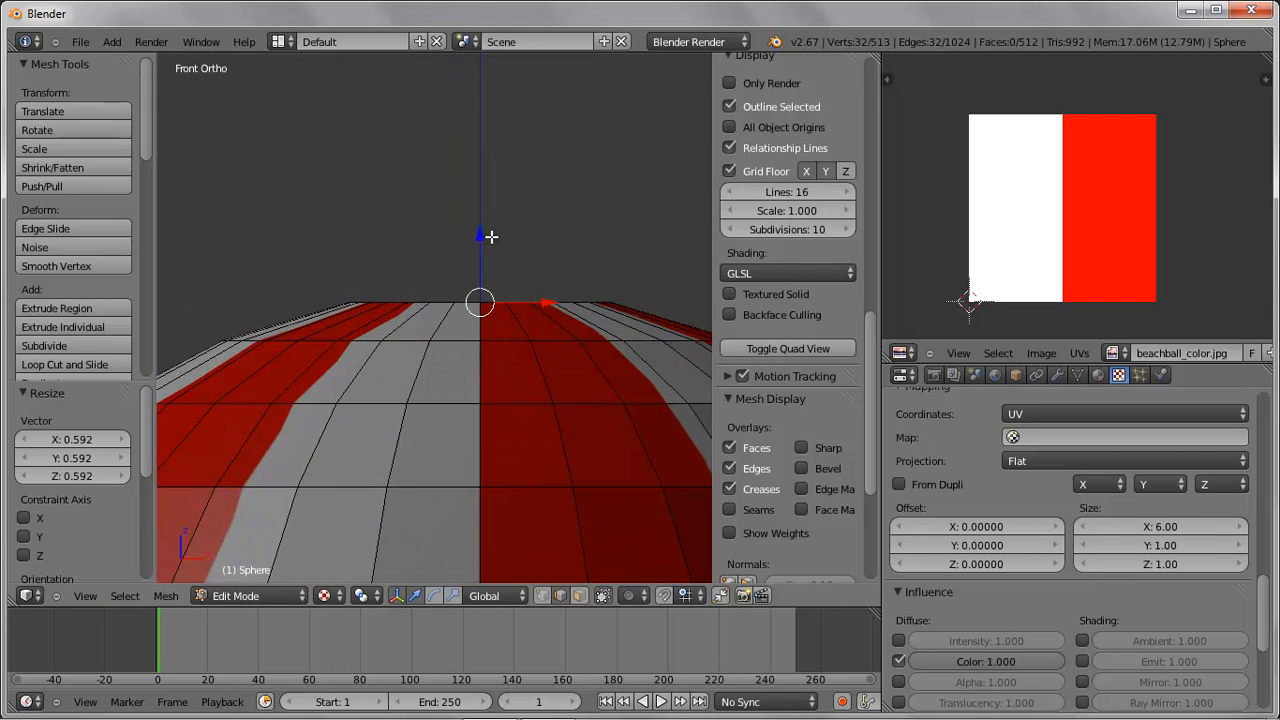
{"action": "left_click_drag", "start_coordinate": [480, 234], "coordinate": [481, 221]}
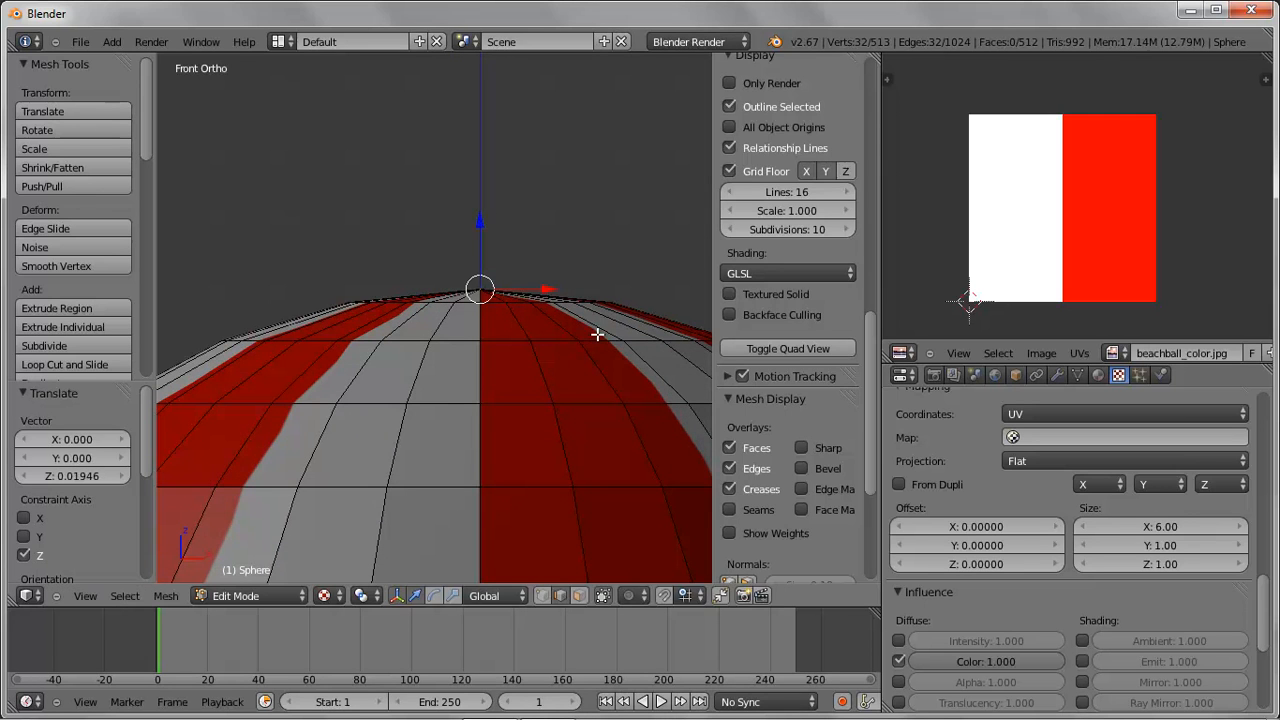
- Render the scene to check the stripes on the ball, and return to the 3D view
{"action": "middle_click_drag", "start_coordinate": [579, 343], "coordinate": [543, 261]}
{"action": "scroll", "coordinate": [567, 418], "scroll_direction": "down", "scroll_amount": 6}
{"action": "middle_click_drag", "start_coordinate": [473, 141], "coordinate": [490, 287]}
{"action": "left_click", "coordinate": [153, 42]}
{"action": "left_click", "coordinate": [161, 60]}
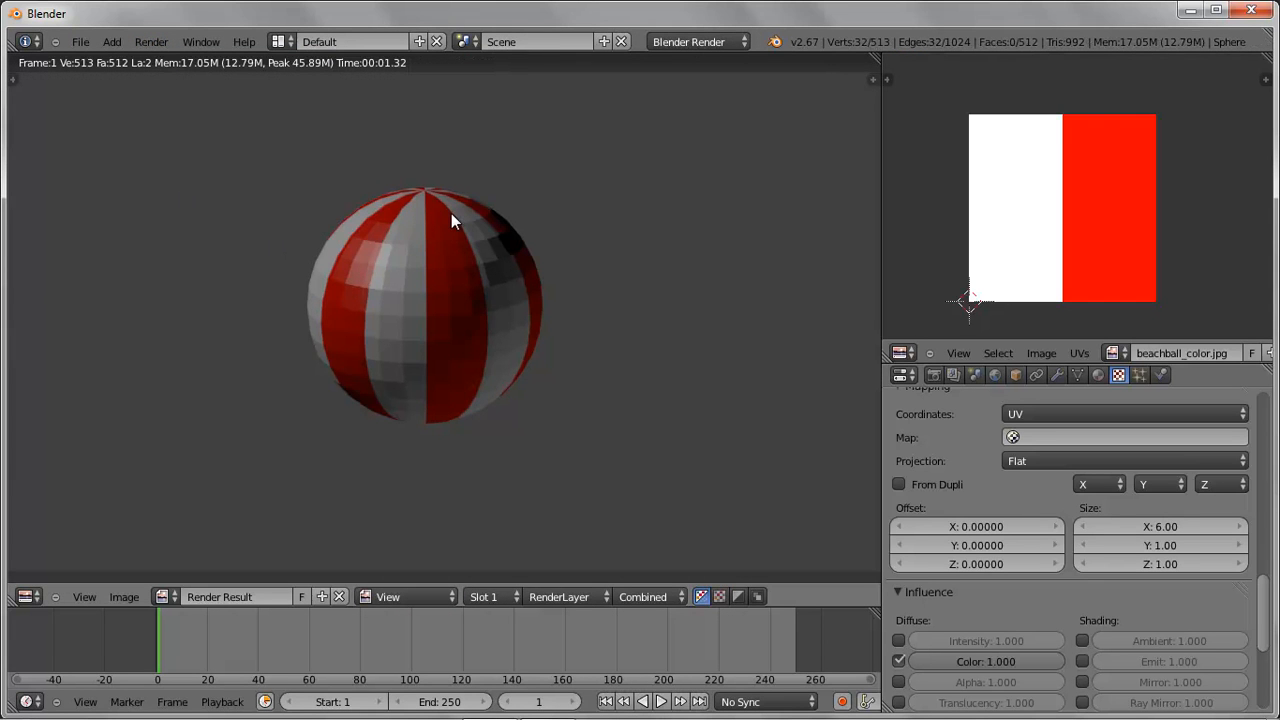
{"action": "key", "text": "Escape"}
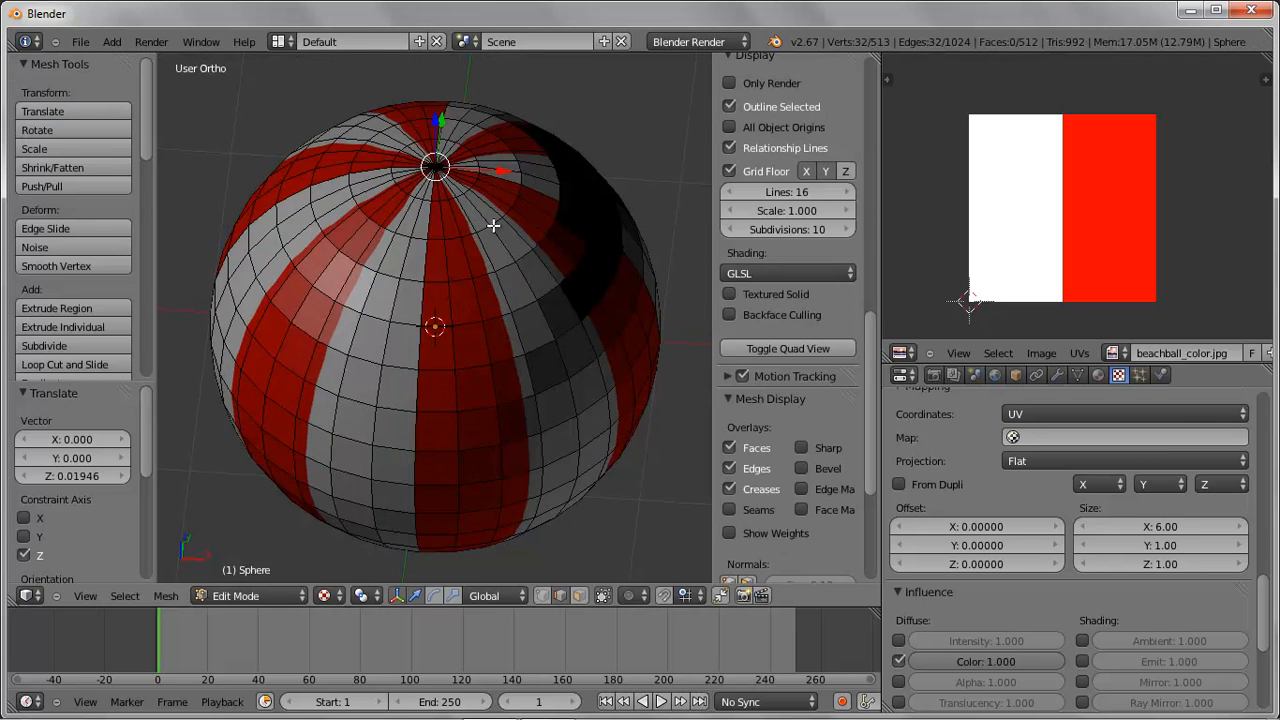
- Set the texture mapping's X size to 8
{"action": "middle_click_drag", "start_coordinate": [475, 261], "coordinate": [466, 317]}
{"action": "scroll", "coordinate": [466, 315], "scroll_direction": "up", "scroll_amount": 3}
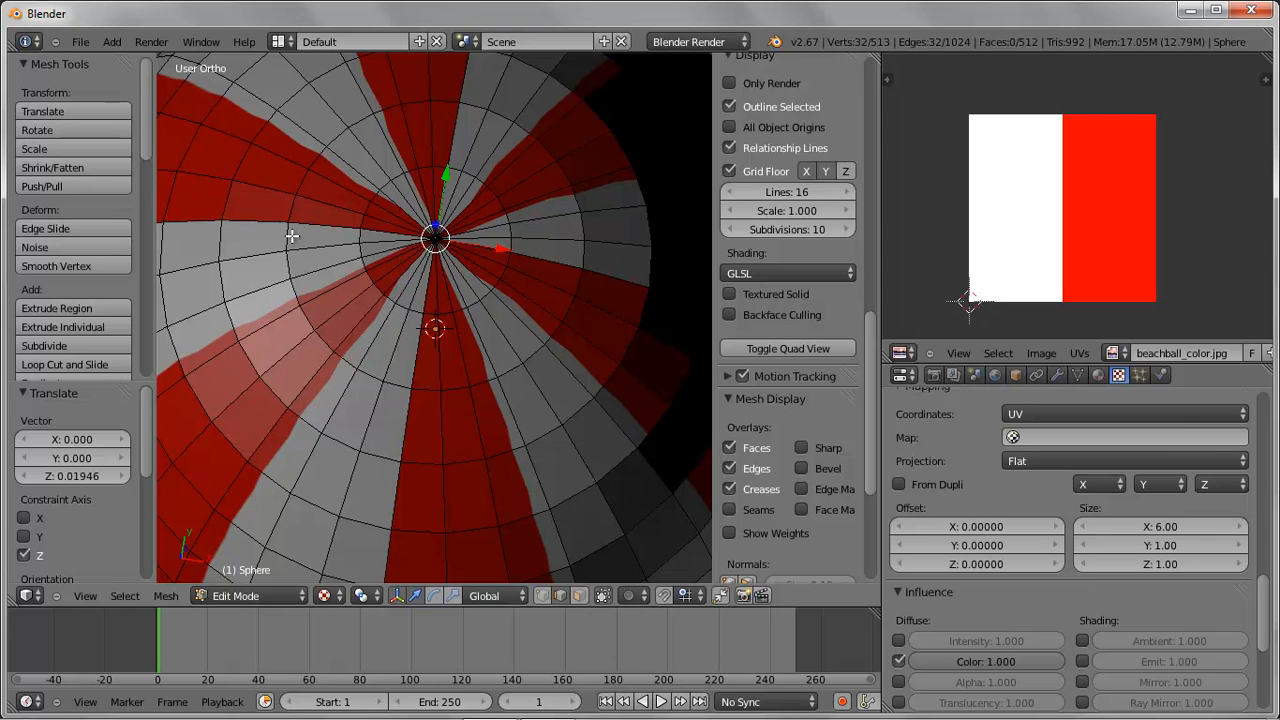
{"action": "left_click", "coordinate": [1173, 524]}
{"action": "type", "text": "8"}
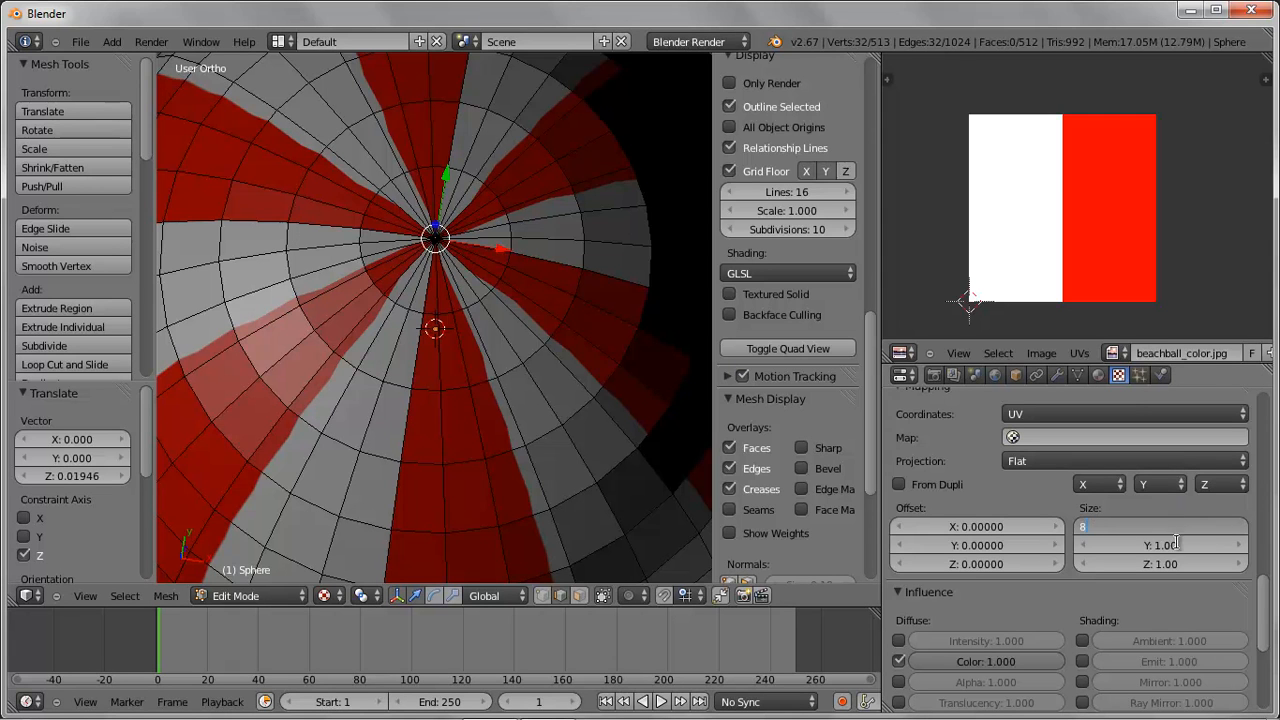
{"action": "key", "text": "Return"}
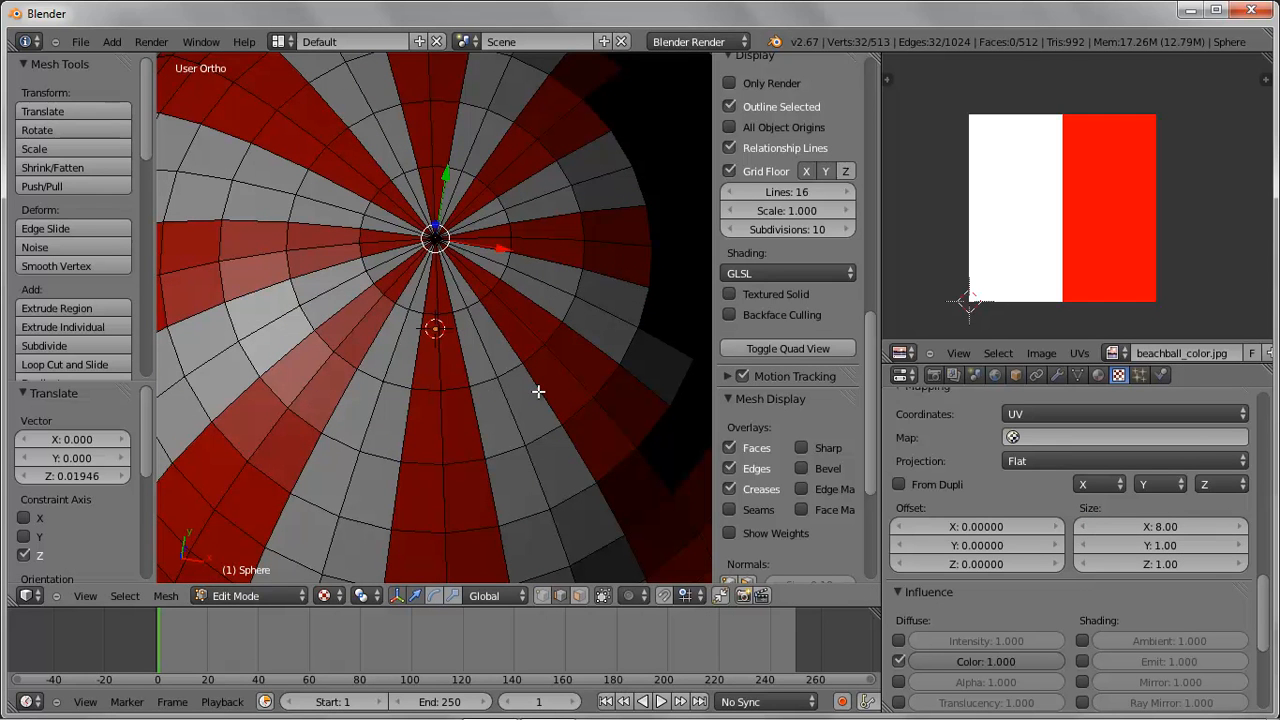
- Try to apply smooth shading to the sphere while still in Edit Mode
{"action": "middle_click_drag", "start_coordinate": [540, 420], "coordinate": [477, 251]}
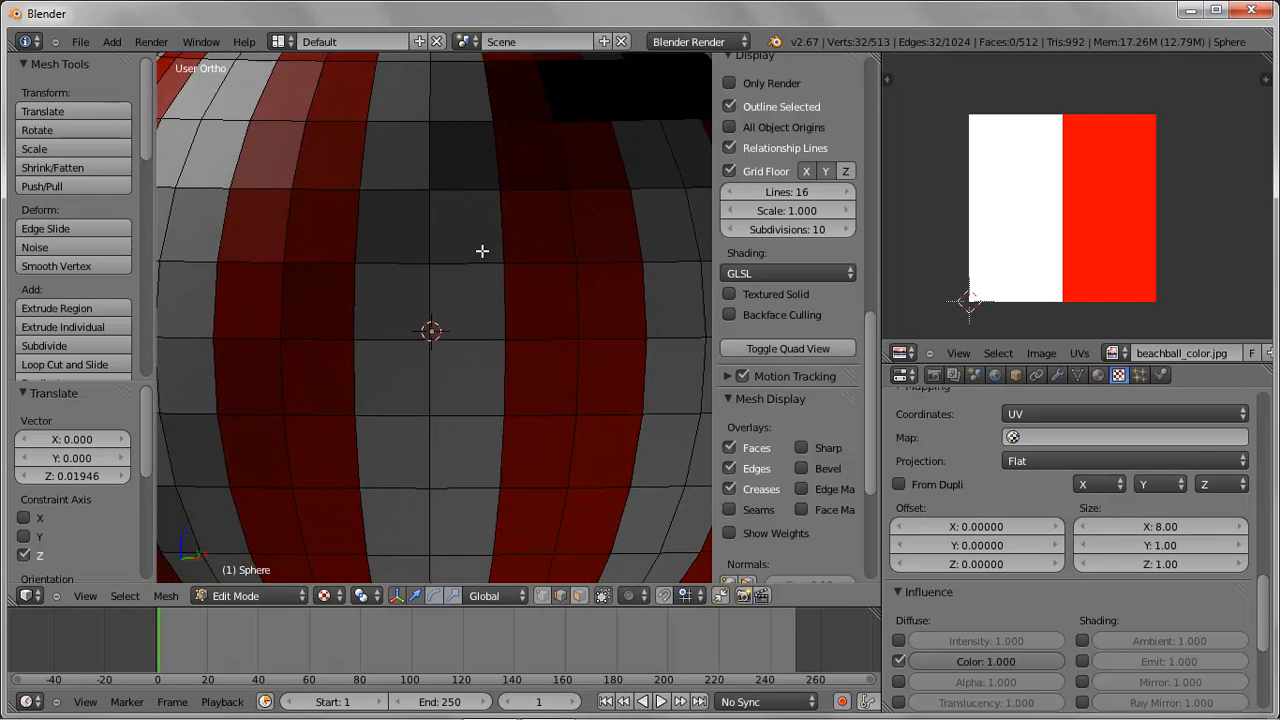
{"action": "scroll", "coordinate": [494, 251], "scroll_direction": "down", "scroll_amount": 6}
{"action": "middle_click_drag", "start_coordinate": [625, 399], "coordinate": [697, 382]}
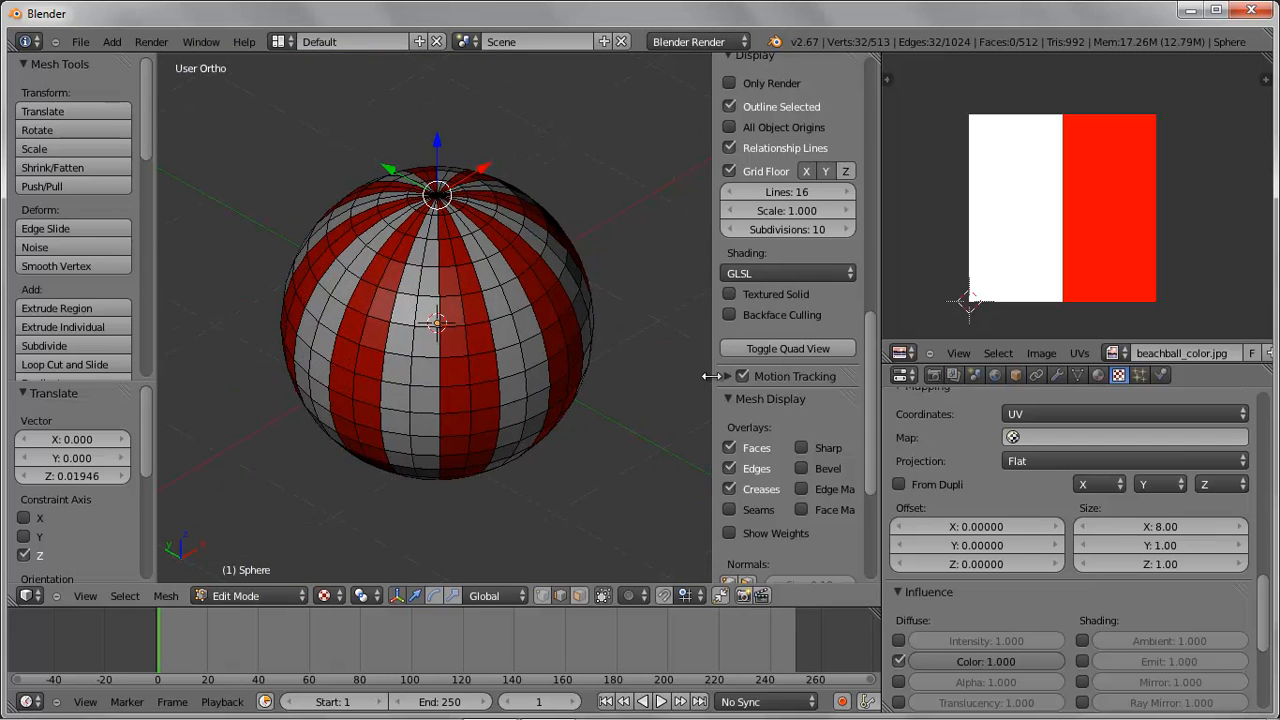
{"action": "left_click_drag", "start_coordinate": [147, 89], "coordinate": [136, 245]}
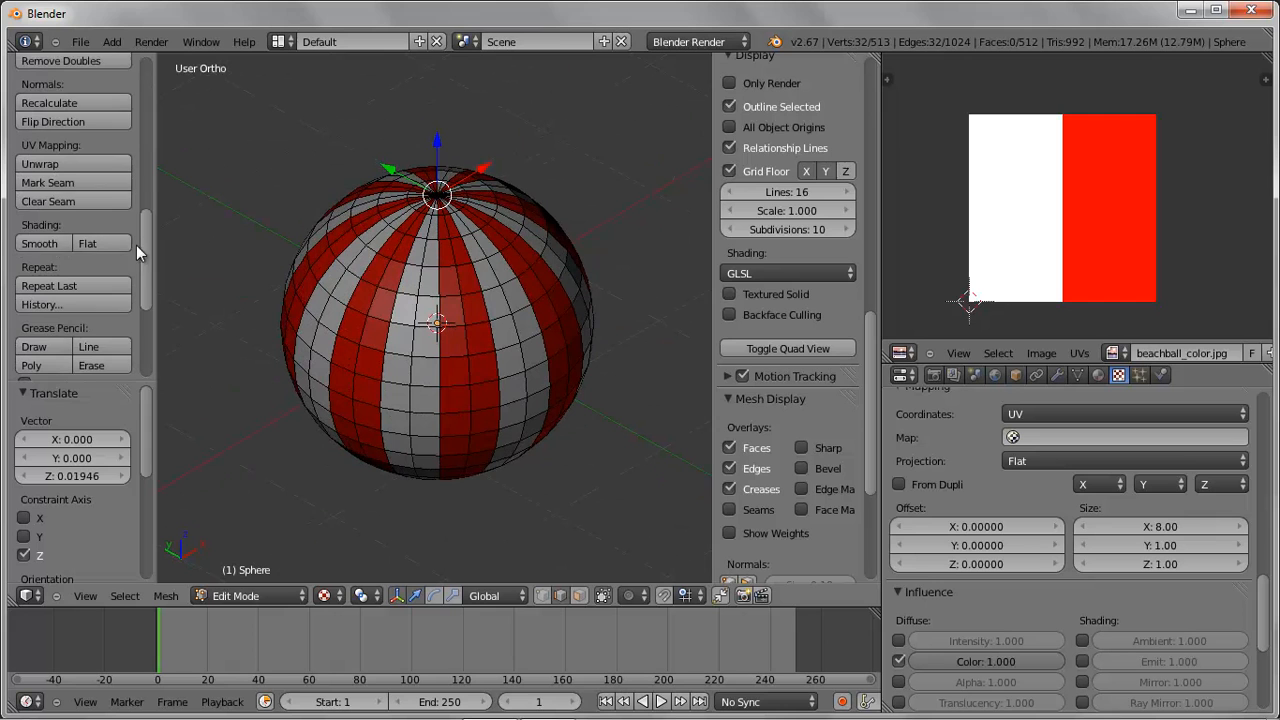
{"action": "left_click", "coordinate": [45, 236]}
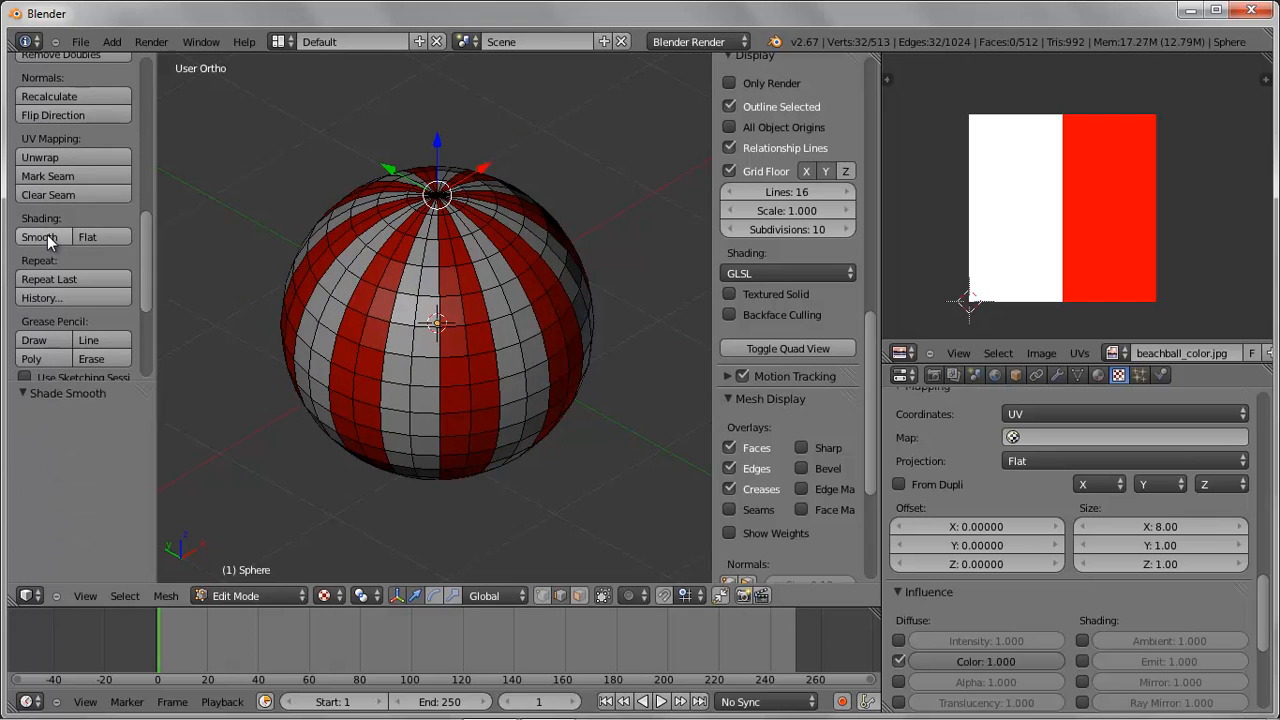
- Switch to Object Mode and shade the whole sphere smooth
{"action": "left_click", "coordinate": [258, 597]}
{"action": "left_click", "coordinate": [250, 578]}
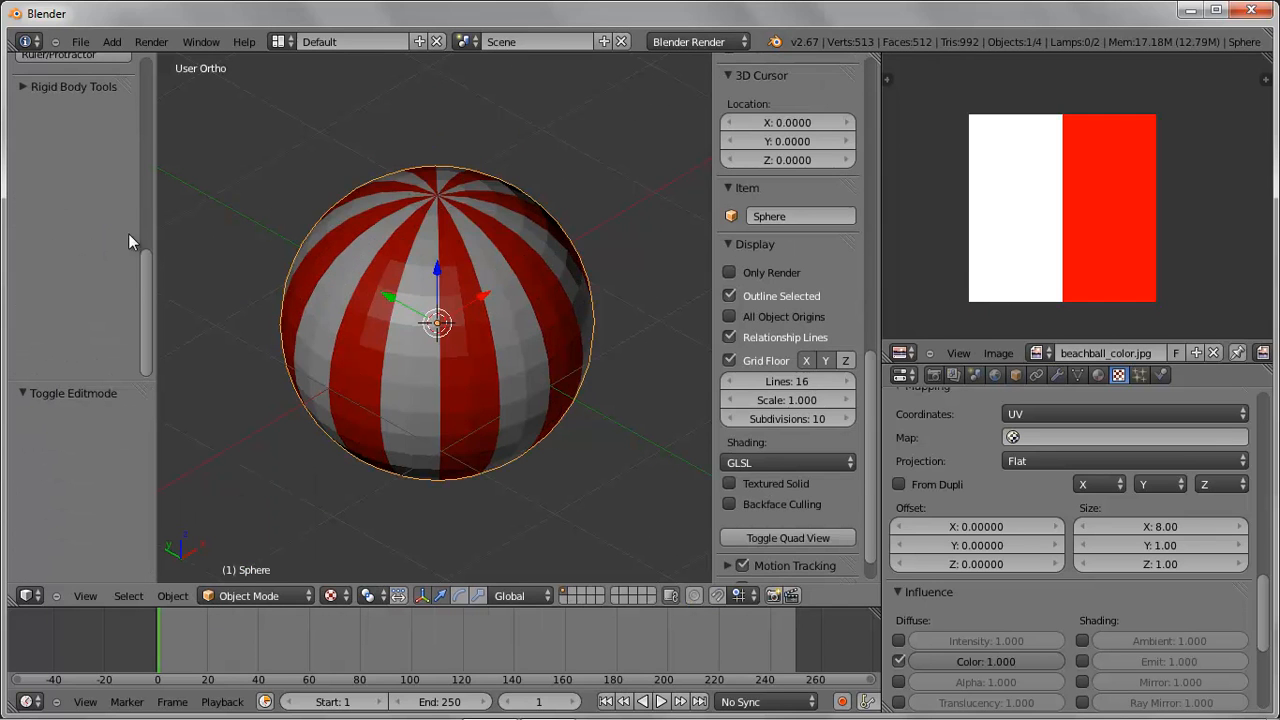
{"action": "scroll", "coordinate": [128, 166], "scroll_direction": "up", "scroll_amount": 10}
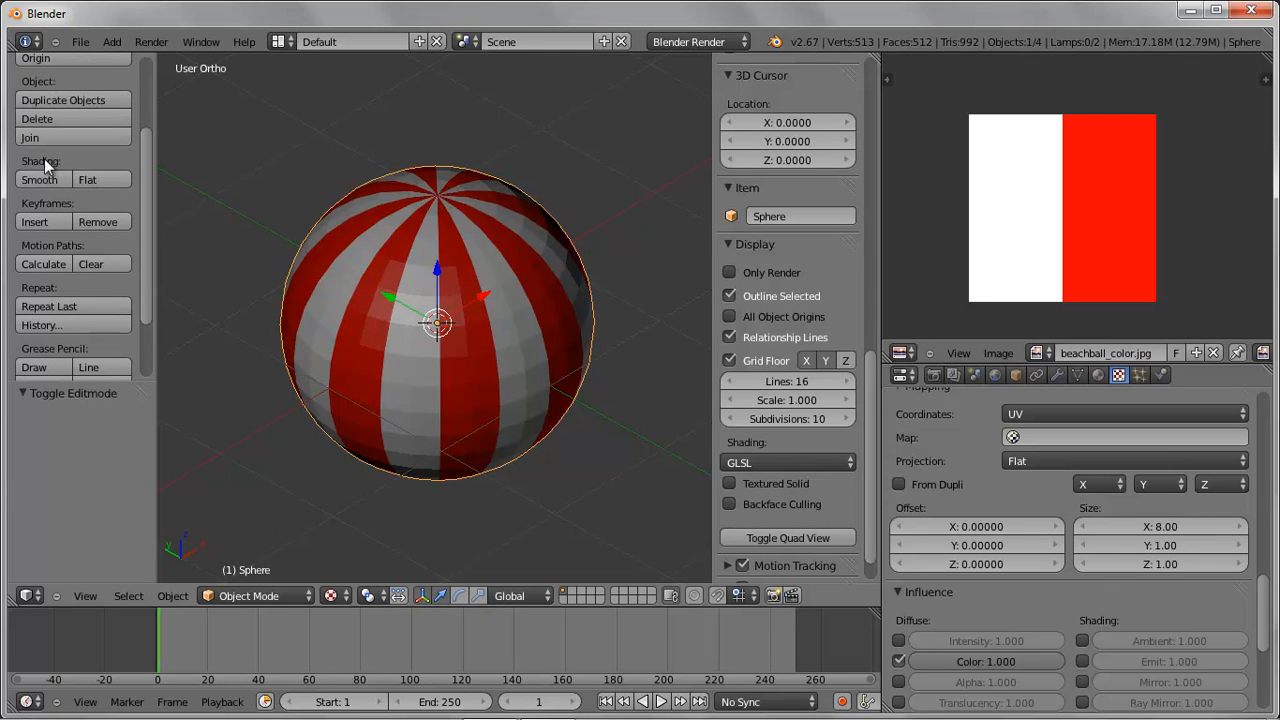
{"action": "left_click", "coordinate": [40, 180]}
- From the front view, rotate the sphere -270° about the global X axis with the rotation manipulator so its pole faces forward
{"action": "mouse_move", "coordinate": [420, 340]}
{"action": "middle_mouse_down"}
{"action": "mouse_move", "coordinate": [470, 377]}
{"action": "mouse_move", "coordinate": [438, 349]}
{"action": "middle_mouse_up"}
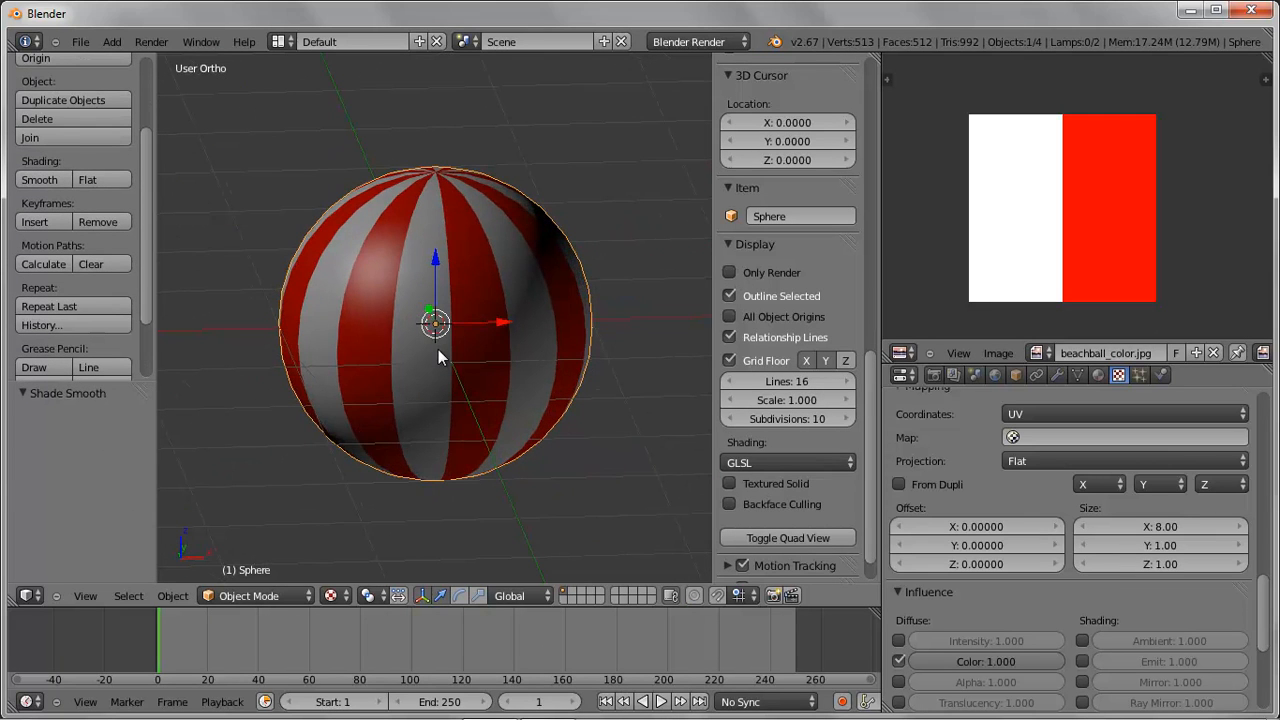
{"action": "key", "text": "KP_1"}
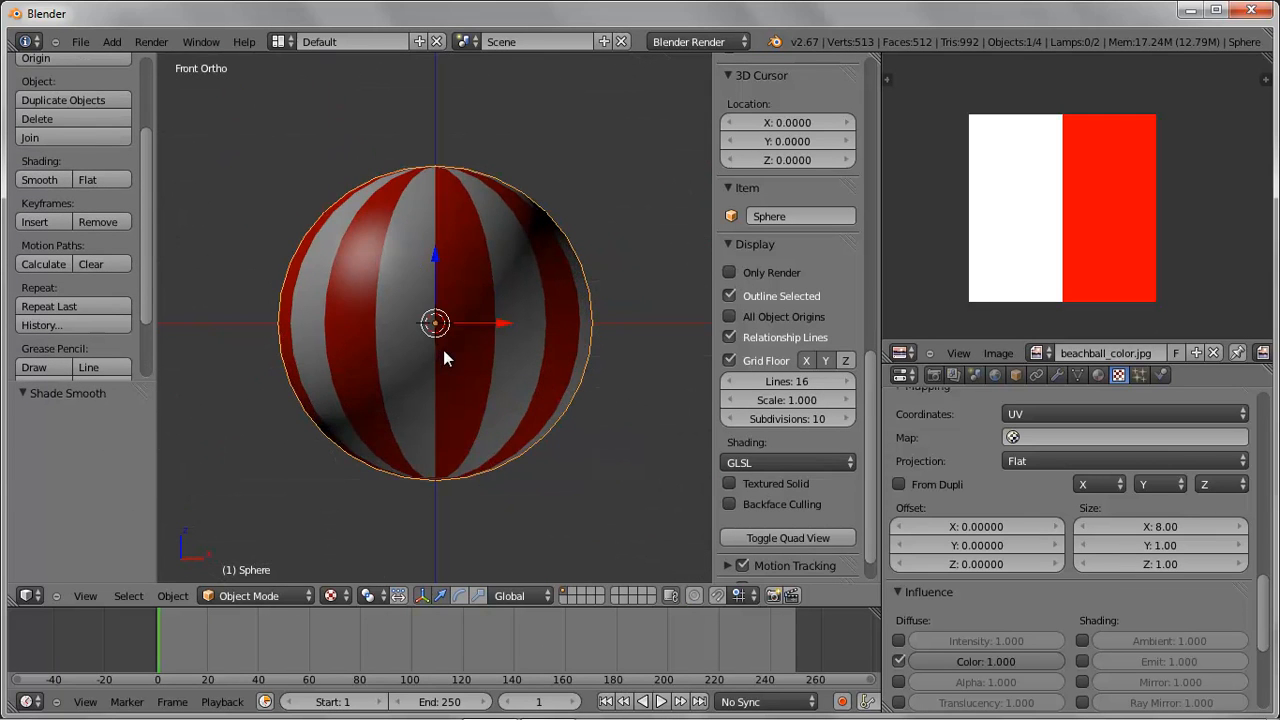
{"action": "left_click", "coordinate": [464, 593]}
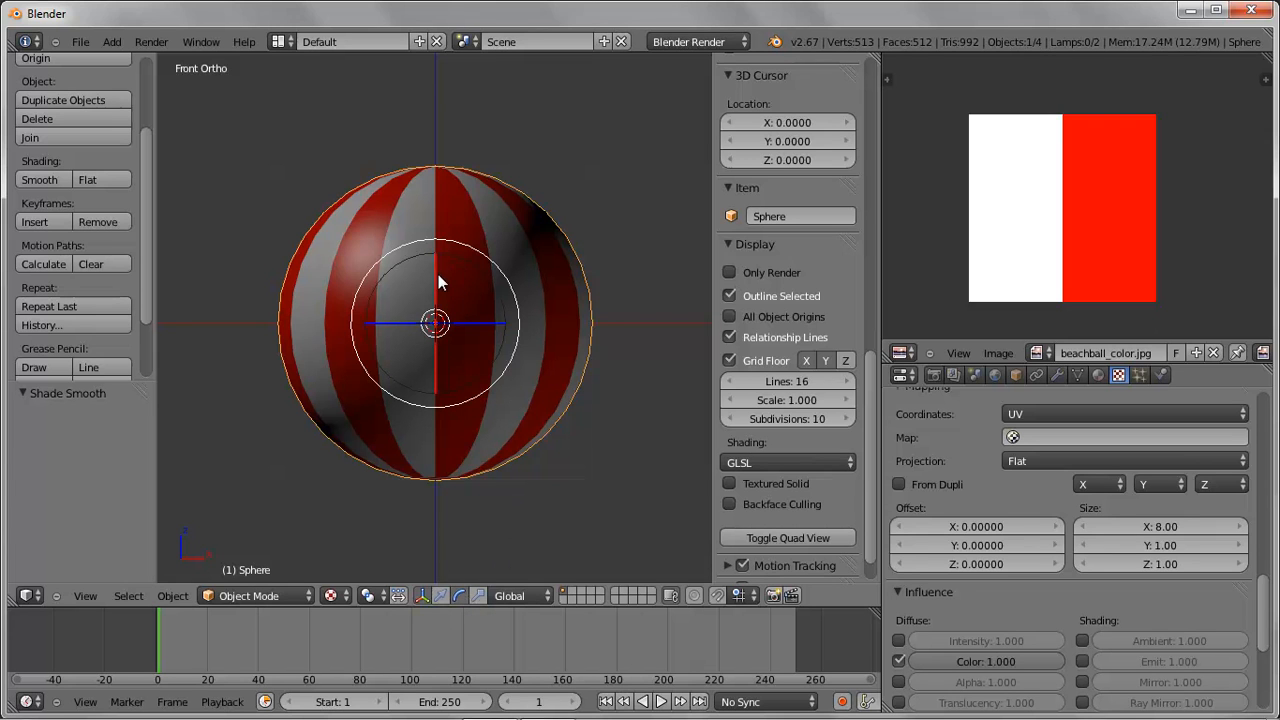
{"action": "left_click_drag", "start_coordinate": [435, 275], "coordinate": [438, 330]}
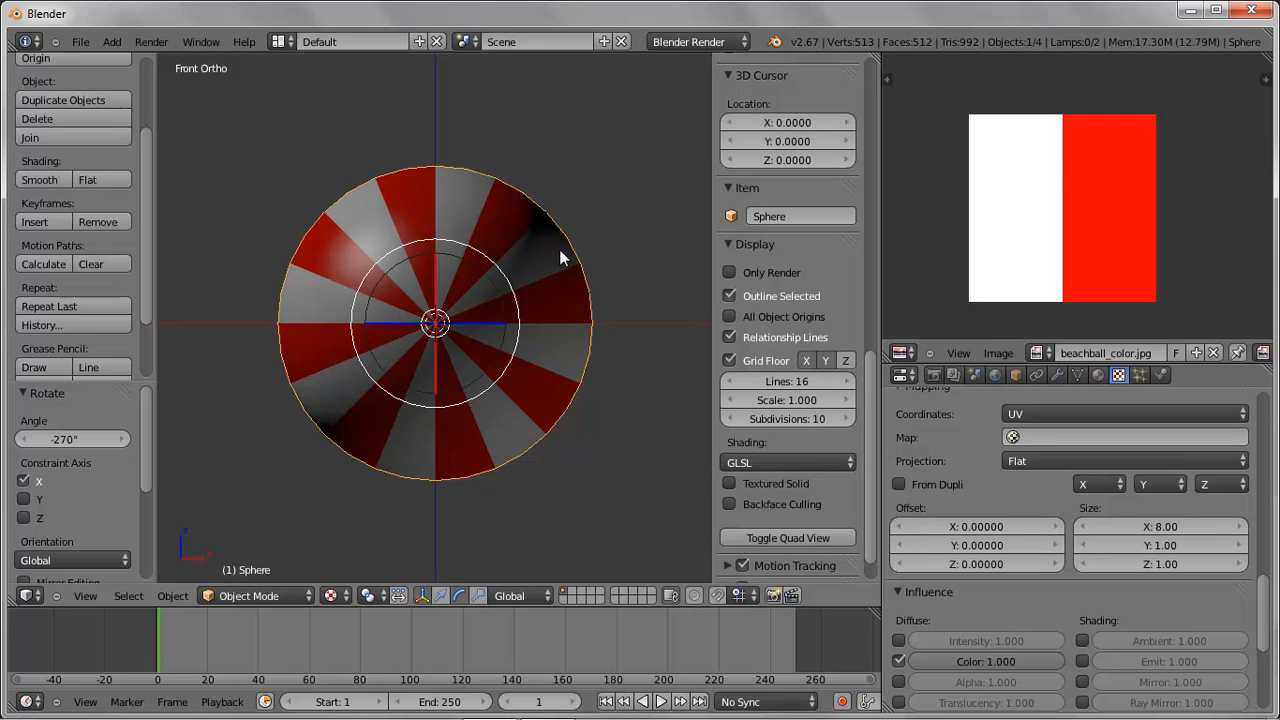
- Hide the properties sidebar and the tool shelf to free up the 3D viewport
{"action": "scroll", "coordinate": [564, 228], "scroll_direction": "down", "scroll_amount": 7}
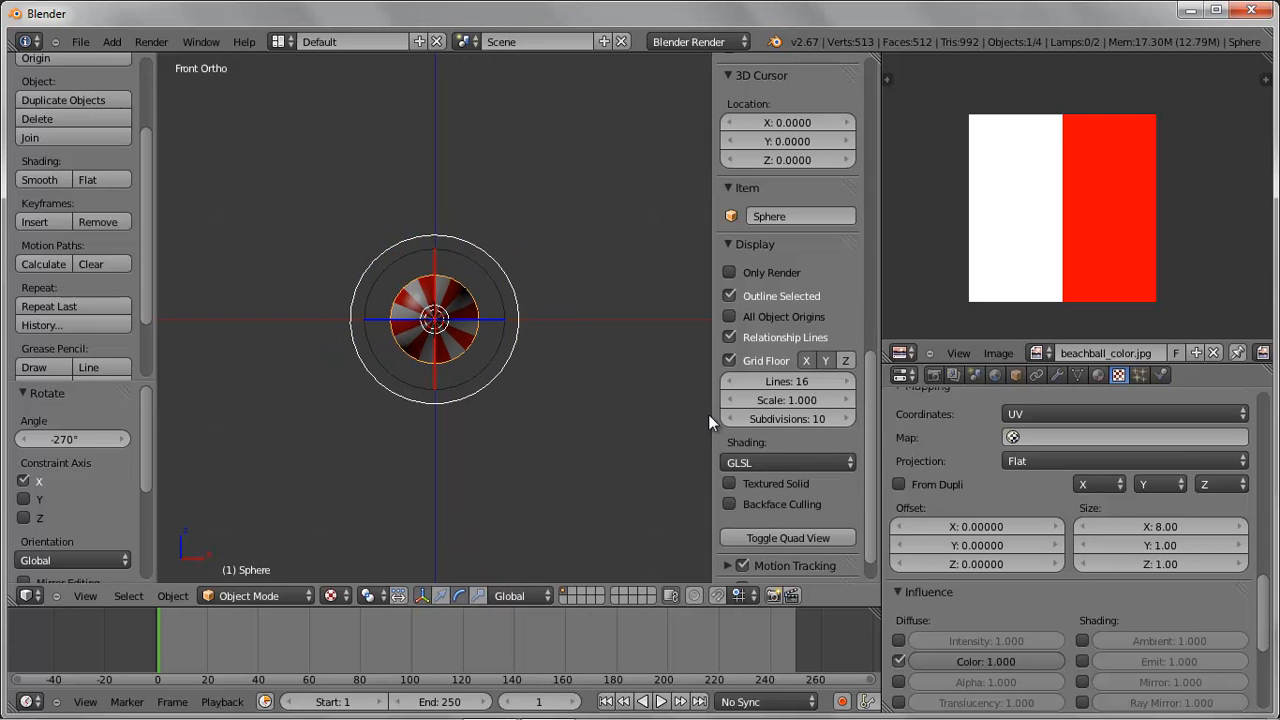
{"action": "key", "text": "n"}
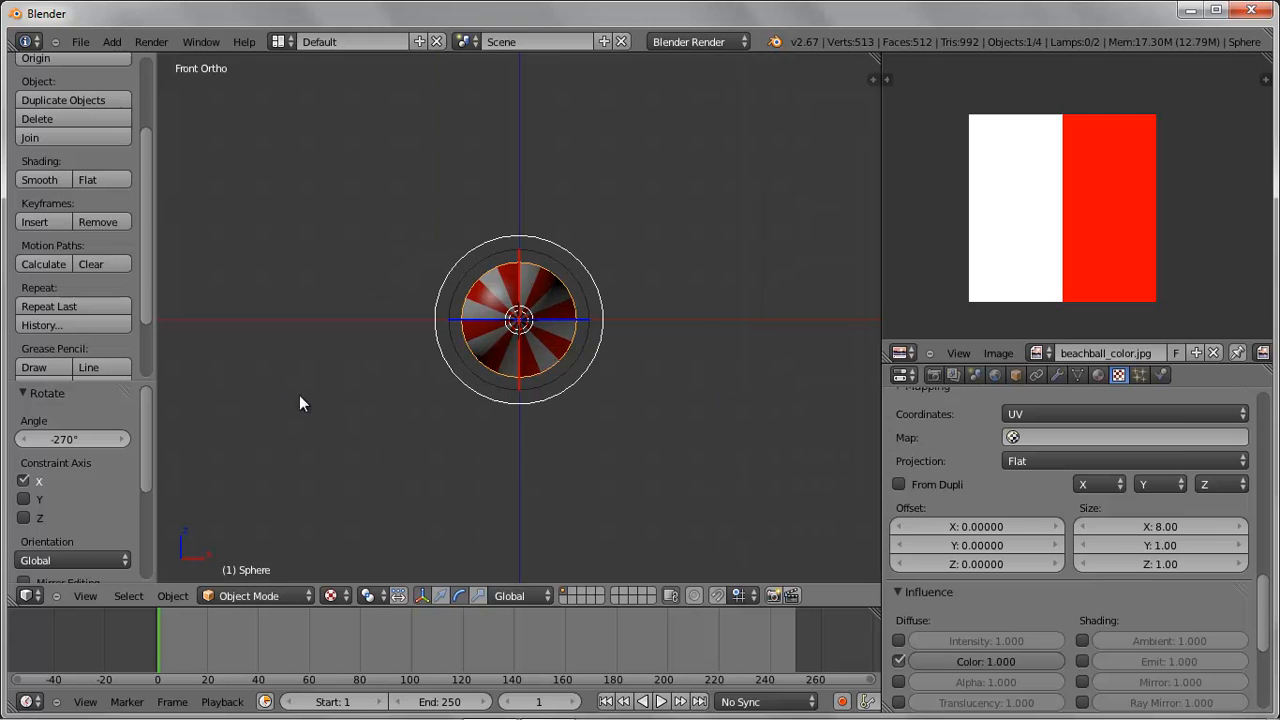
{"action": "key", "text": "t"}
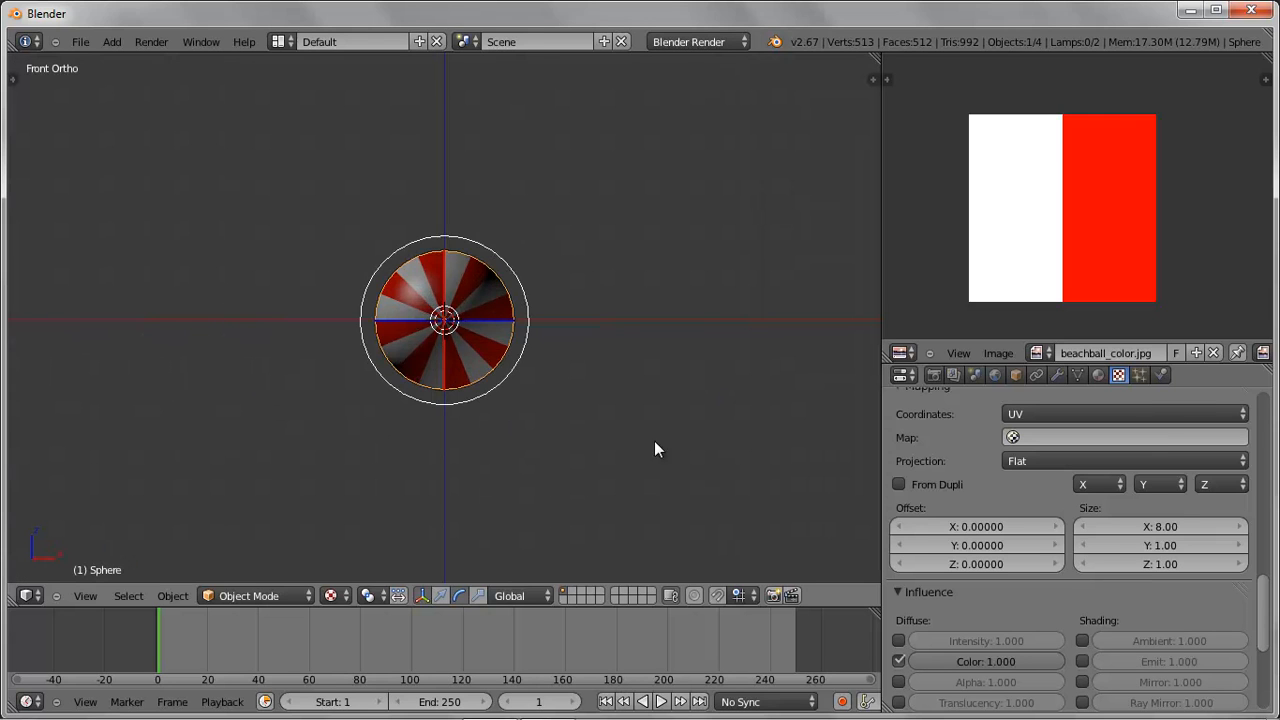
- Switch the area showing the beach ball image to the Graph Editor and narrow its channel list
{"action": "scroll", "coordinate": [646, 430], "scroll_direction": "up", "scroll_amount": 2}
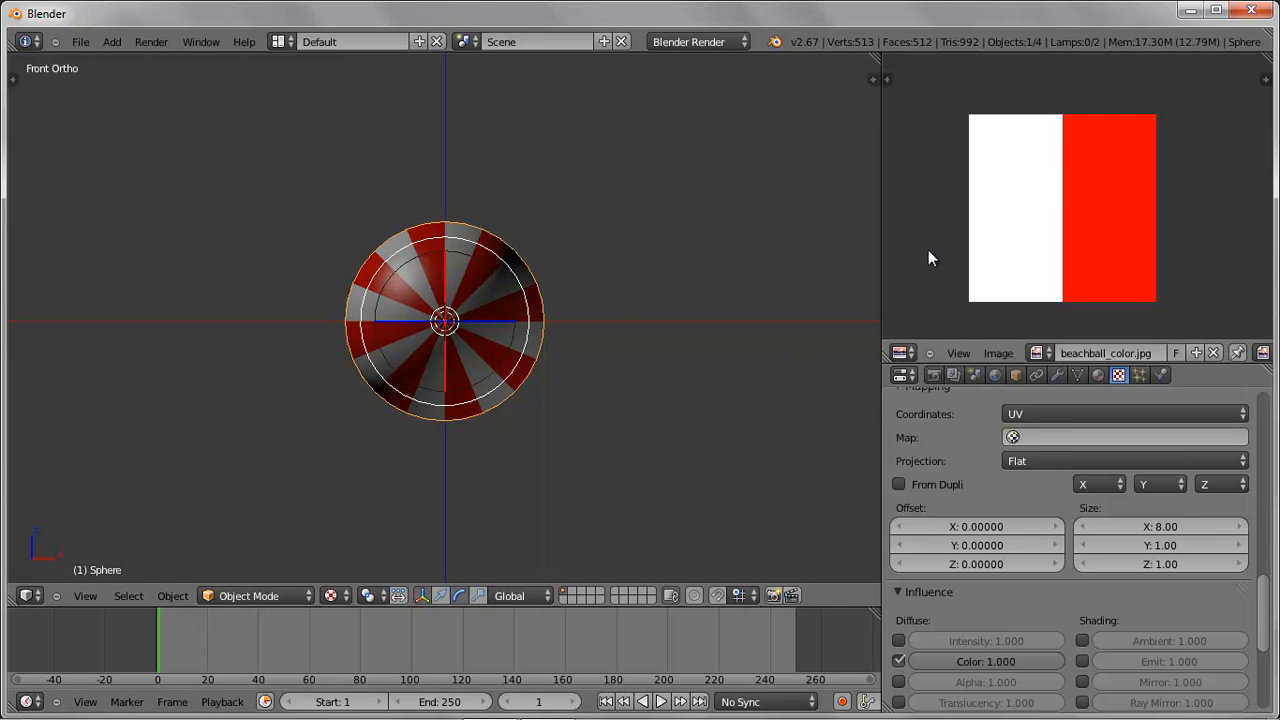
{"action": "left_click", "coordinate": [902, 353]}
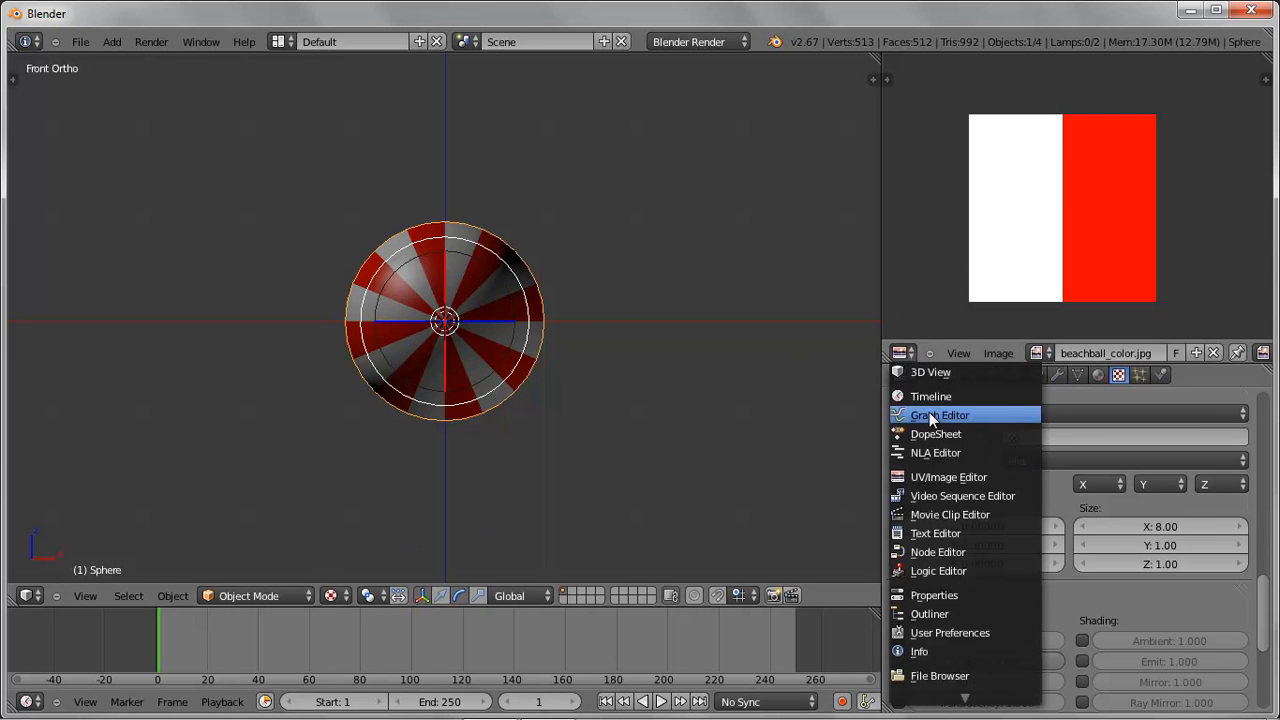
{"action": "left_click", "coordinate": [929, 414]}
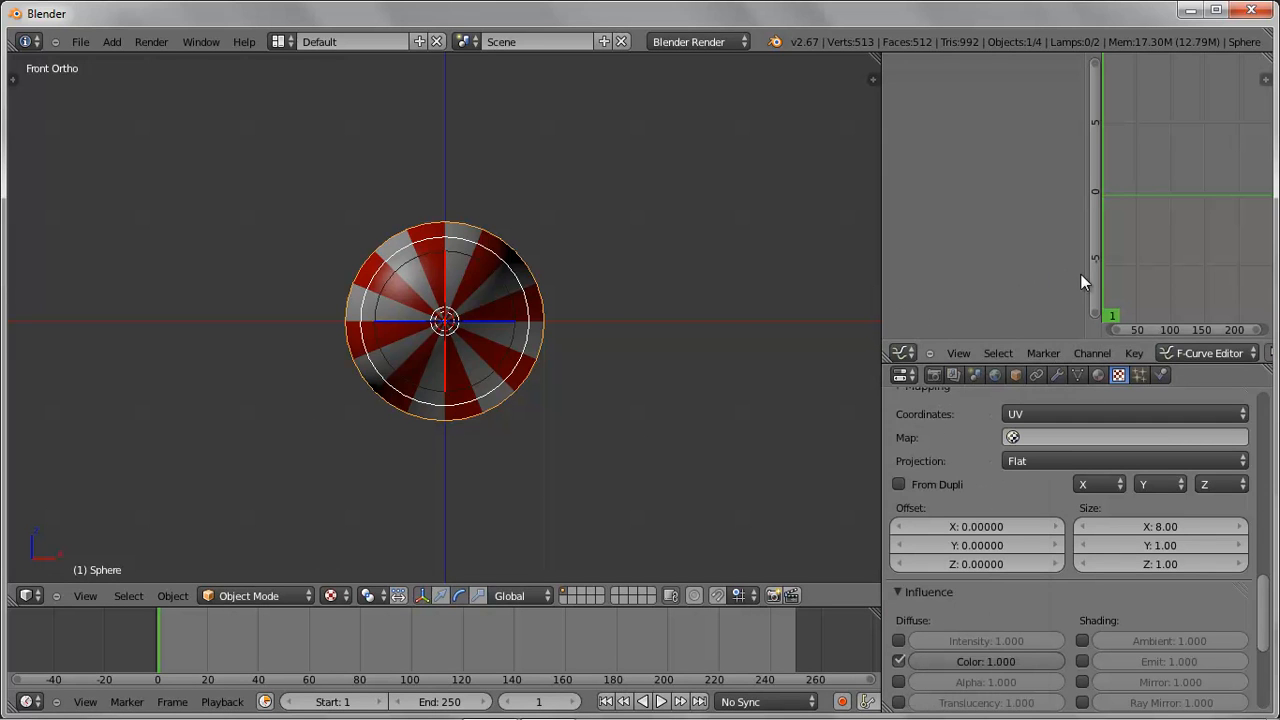
{"action": "left_click_drag", "start_coordinate": [1088, 275], "coordinate": [986, 277]}
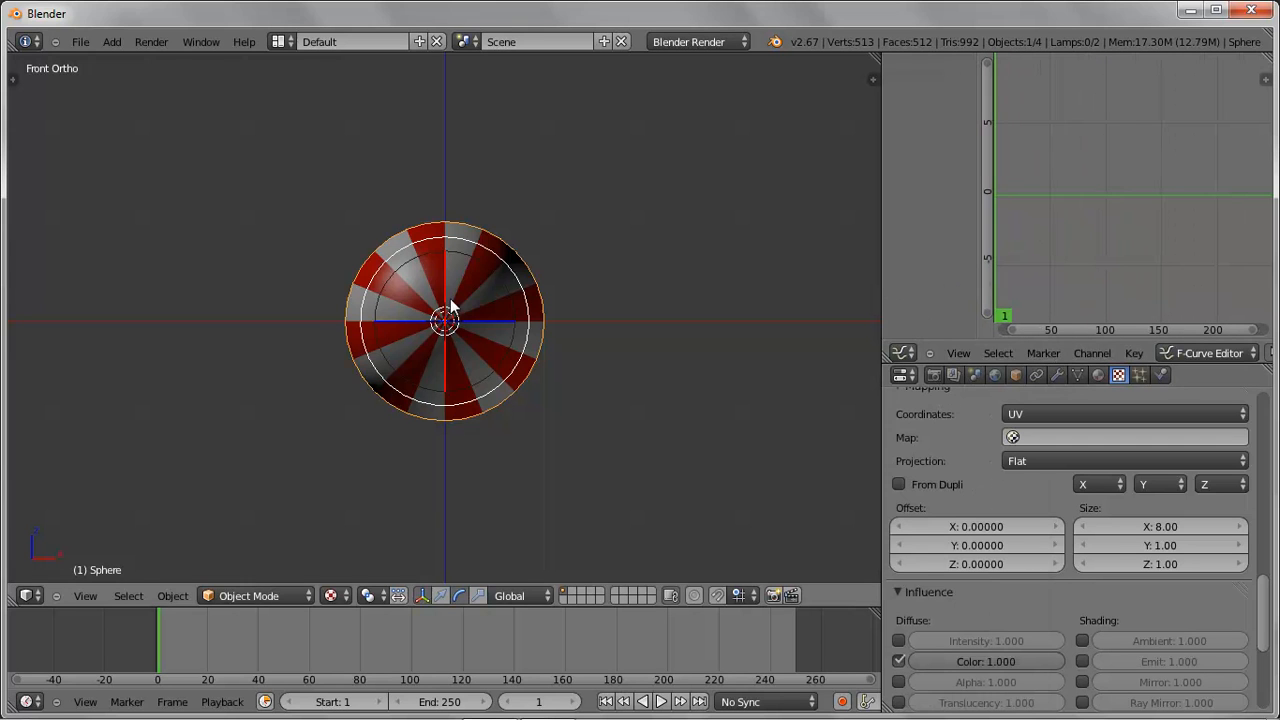
- Enable automatic keyframe recording and rotate the sphere slightly in front view at frame 1 to record its first keyframe
{"action": "scroll", "coordinate": [588, 398], "scroll_direction": "down", "scroll_amount": 8}
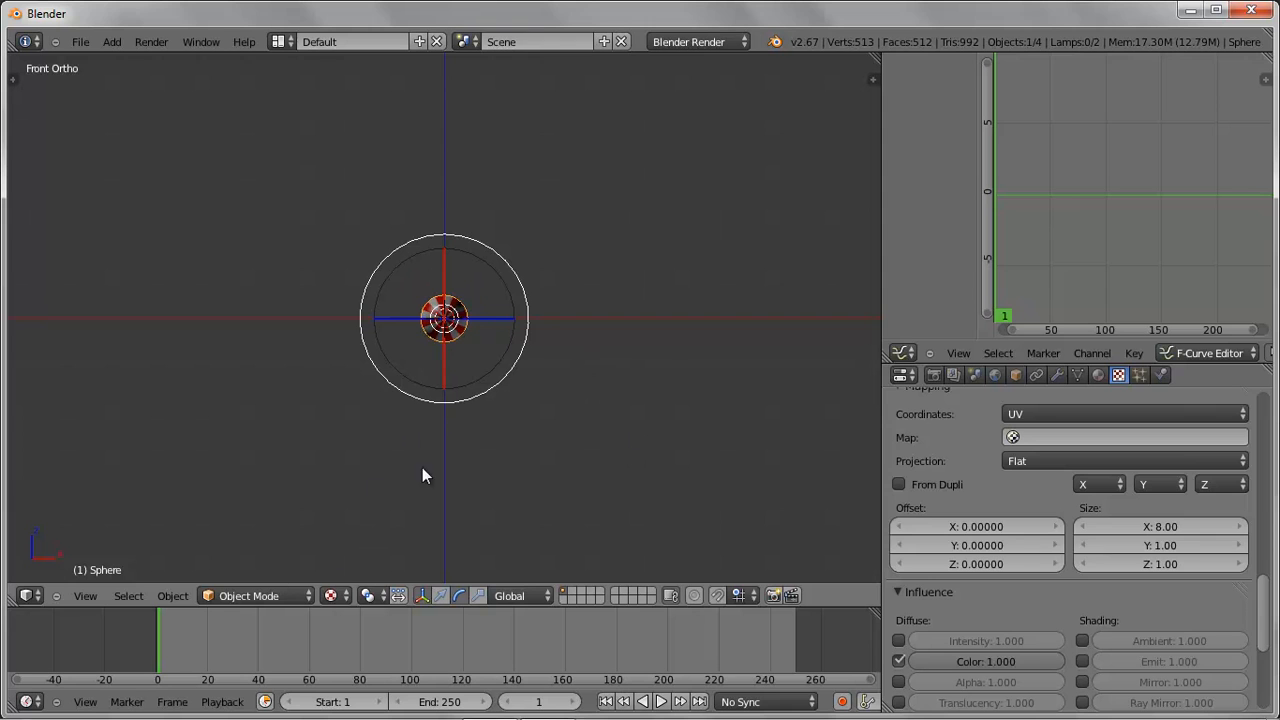
{"action": "key", "text": "i"}
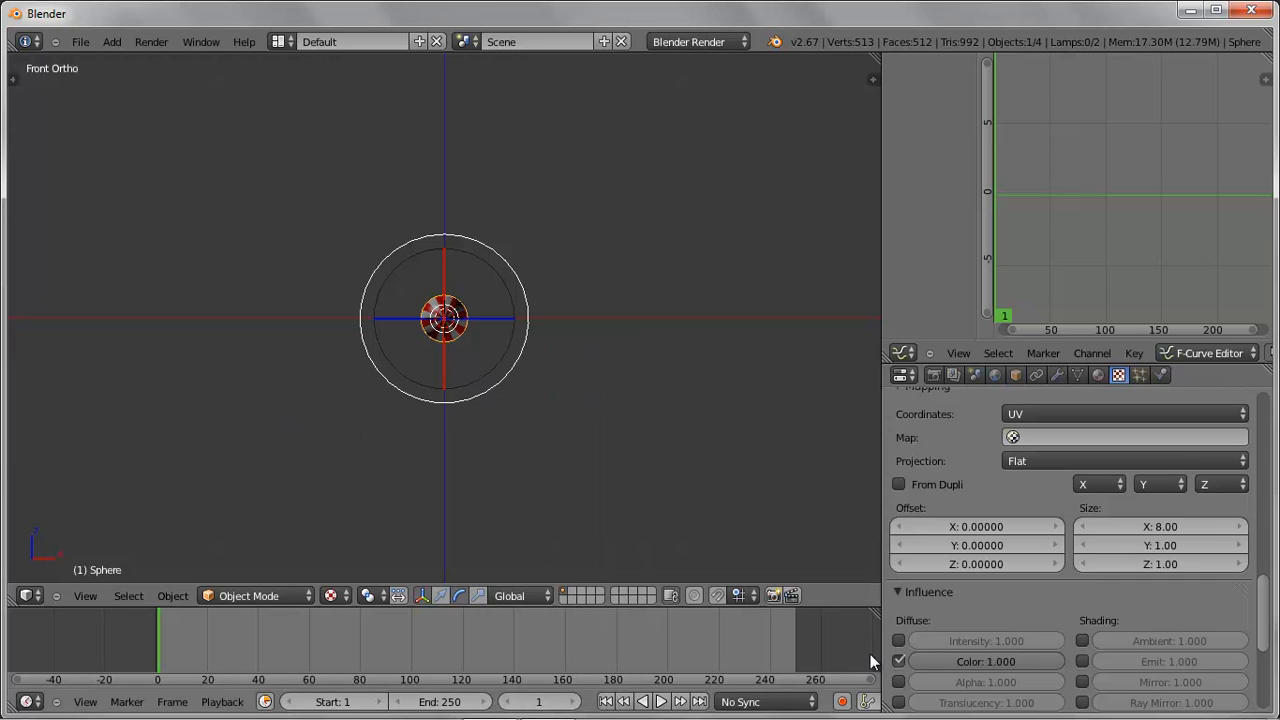
{"action": "left_click", "coordinate": [842, 703]}
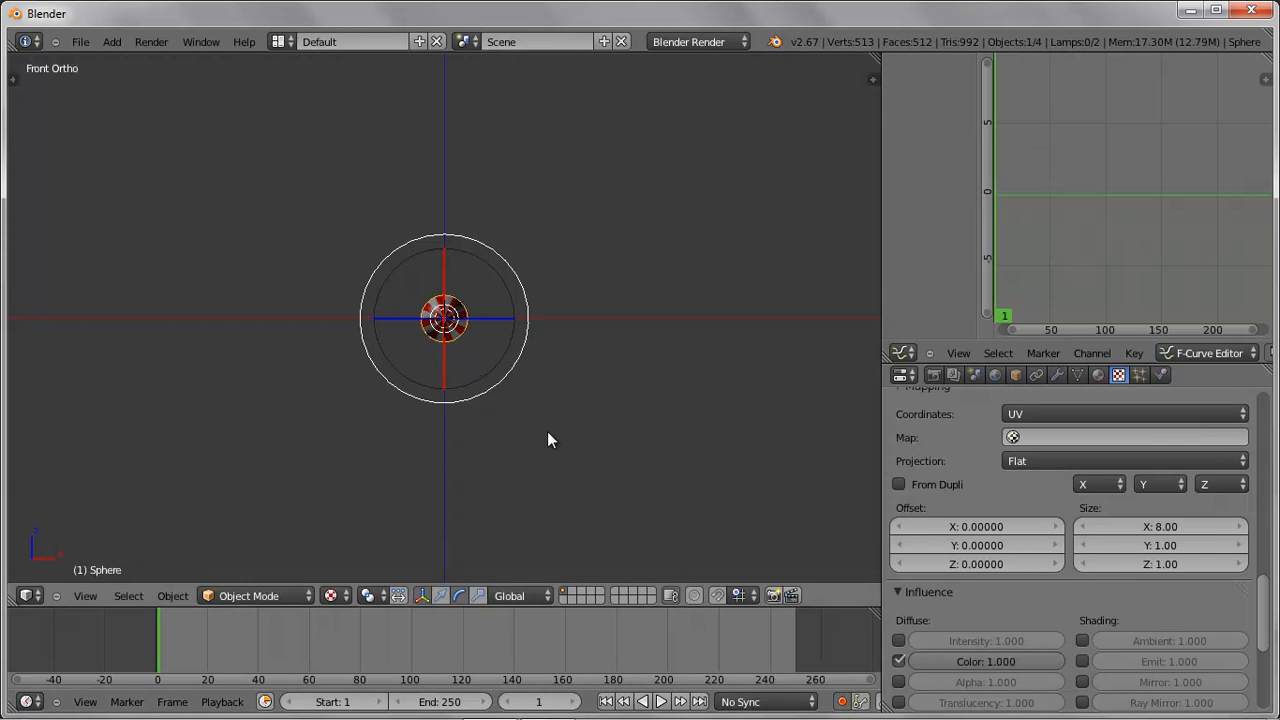
{"action": "scroll", "coordinate": [609, 428], "scroll_direction": "up", "scroll_amount": 5}
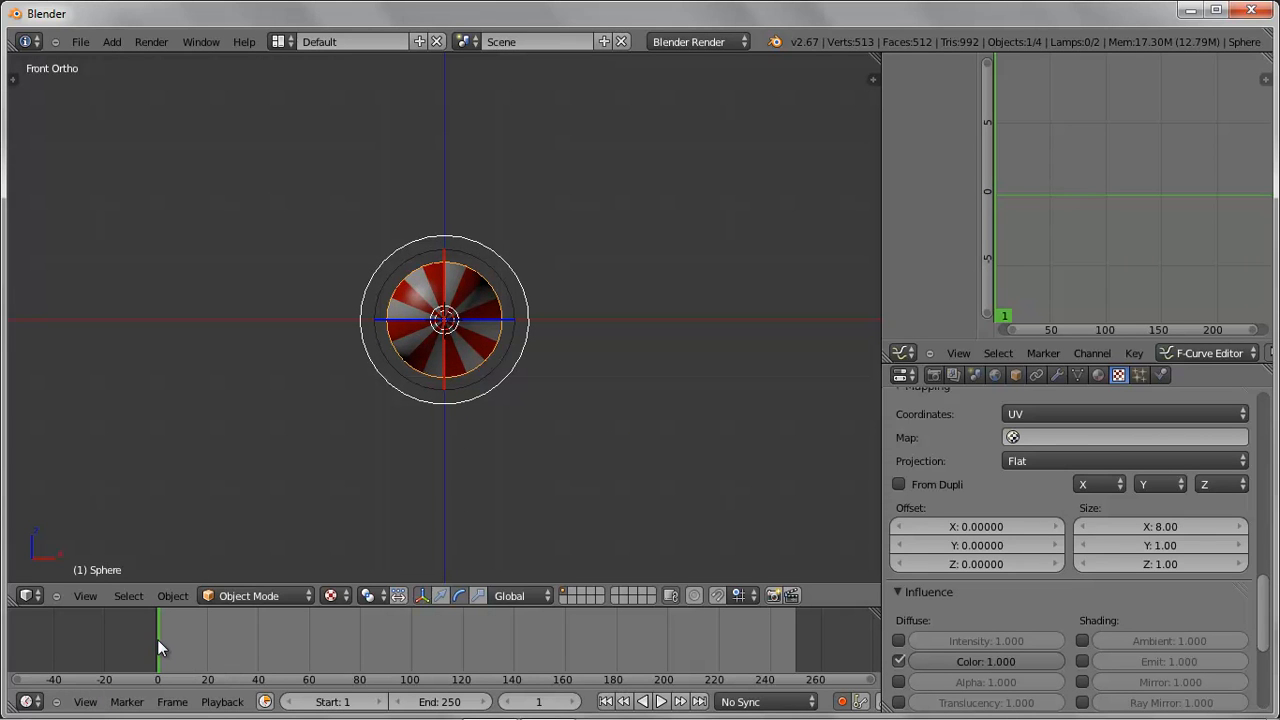
{"action": "key", "text": "r"}
{"action": "left_click", "coordinate": [491, 249]}
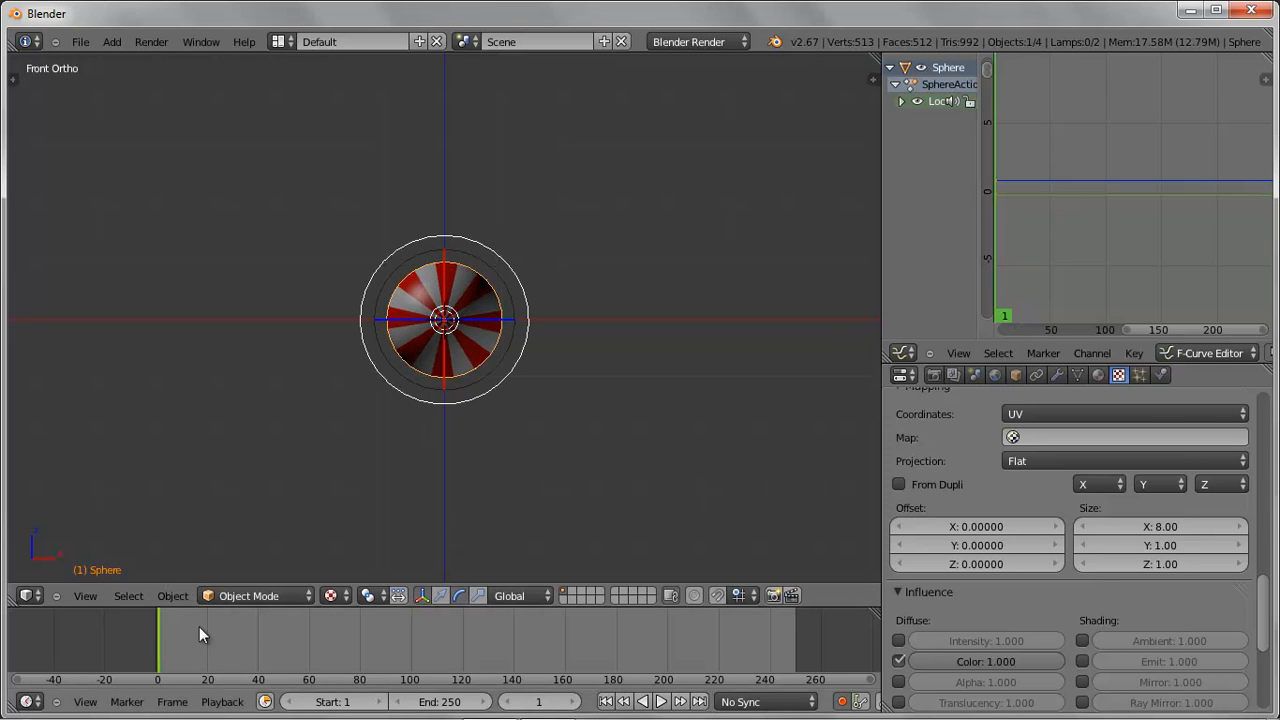
- Expand the sphere's keyed channels in the Graph Editor, and key the ball at frame 11 moved up and to the right
{"action": "mouse_move", "coordinate": [159, 637]}
{"action": "left_mouse_down"}
{"action": "mouse_move", "coordinate": [202, 637]}
{"action": "mouse_move", "coordinate": [160, 638]}
{"action": "left_mouse_up"}
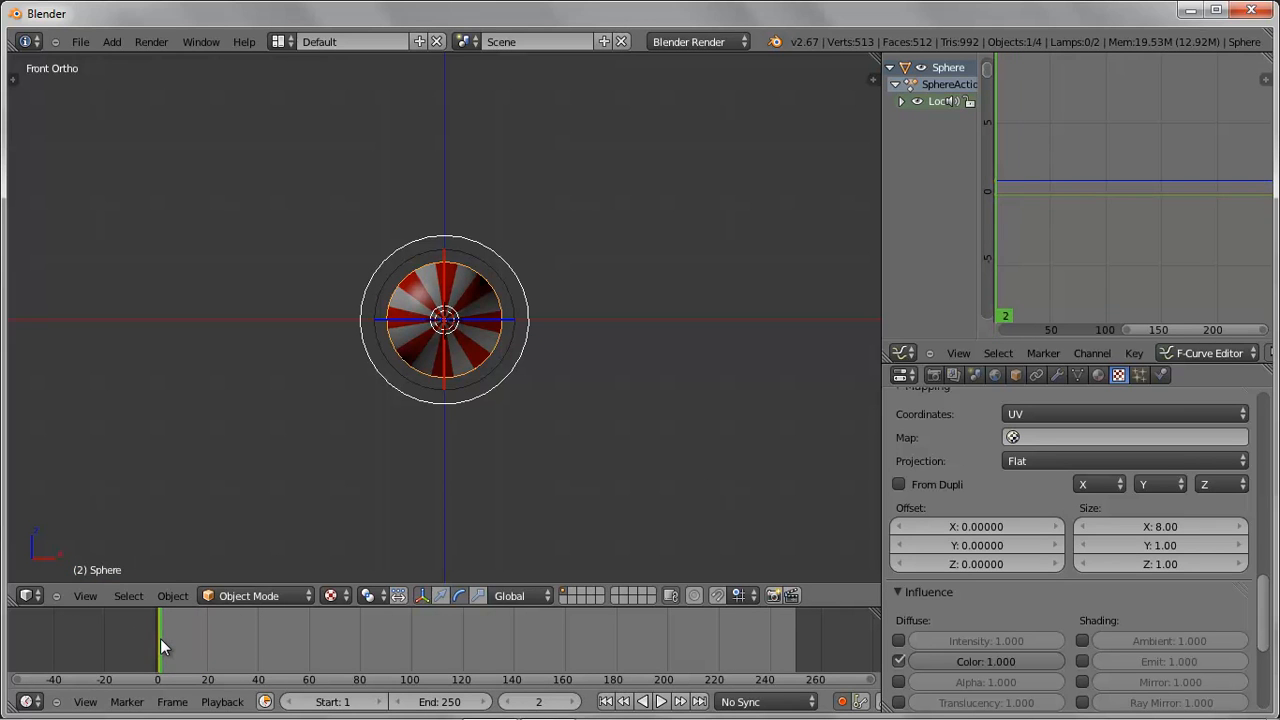
{"action": "left_click", "coordinate": [902, 101]}
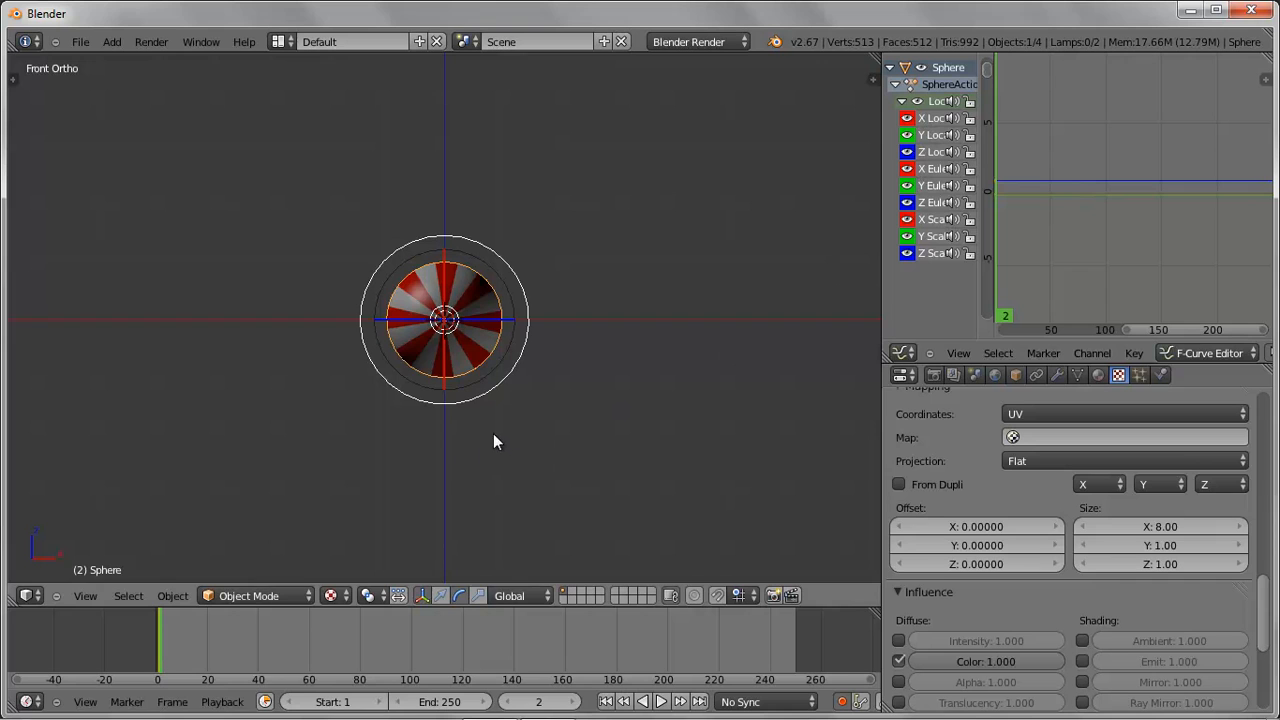
{"action": "left_click_drag", "start_coordinate": [158, 638], "coordinate": [183, 639]}
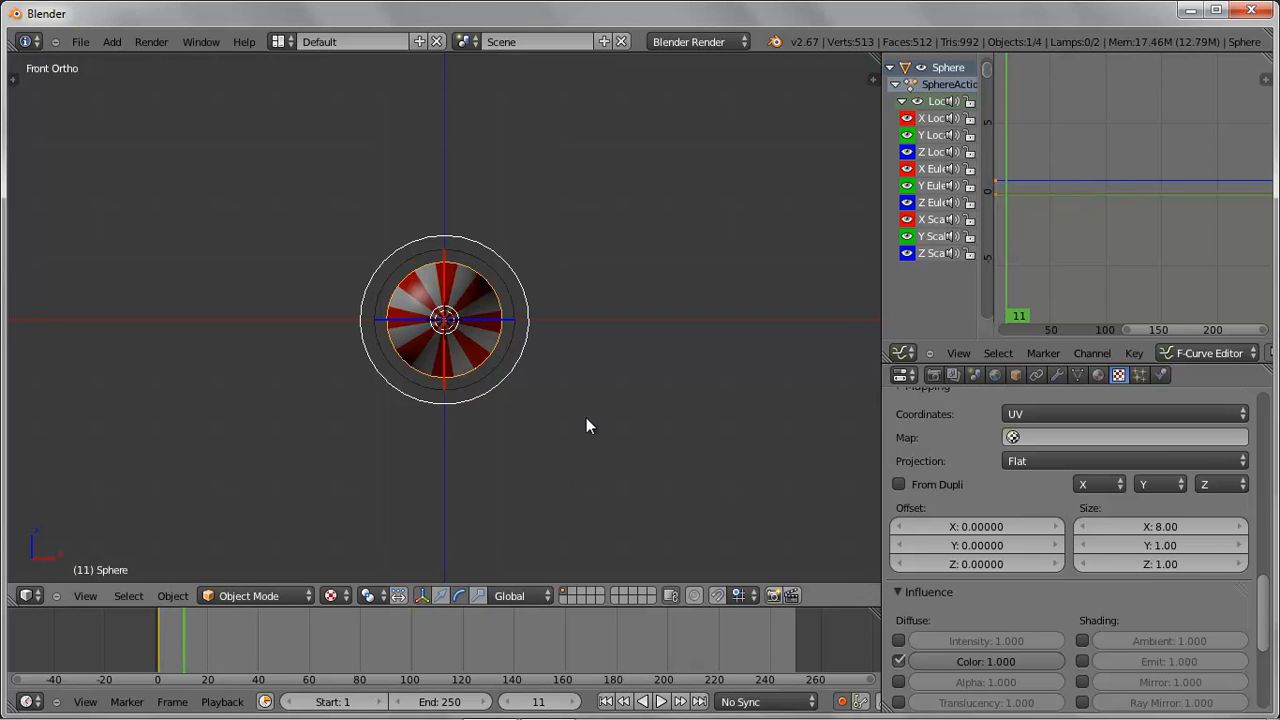
{"action": "key", "text": "g"}
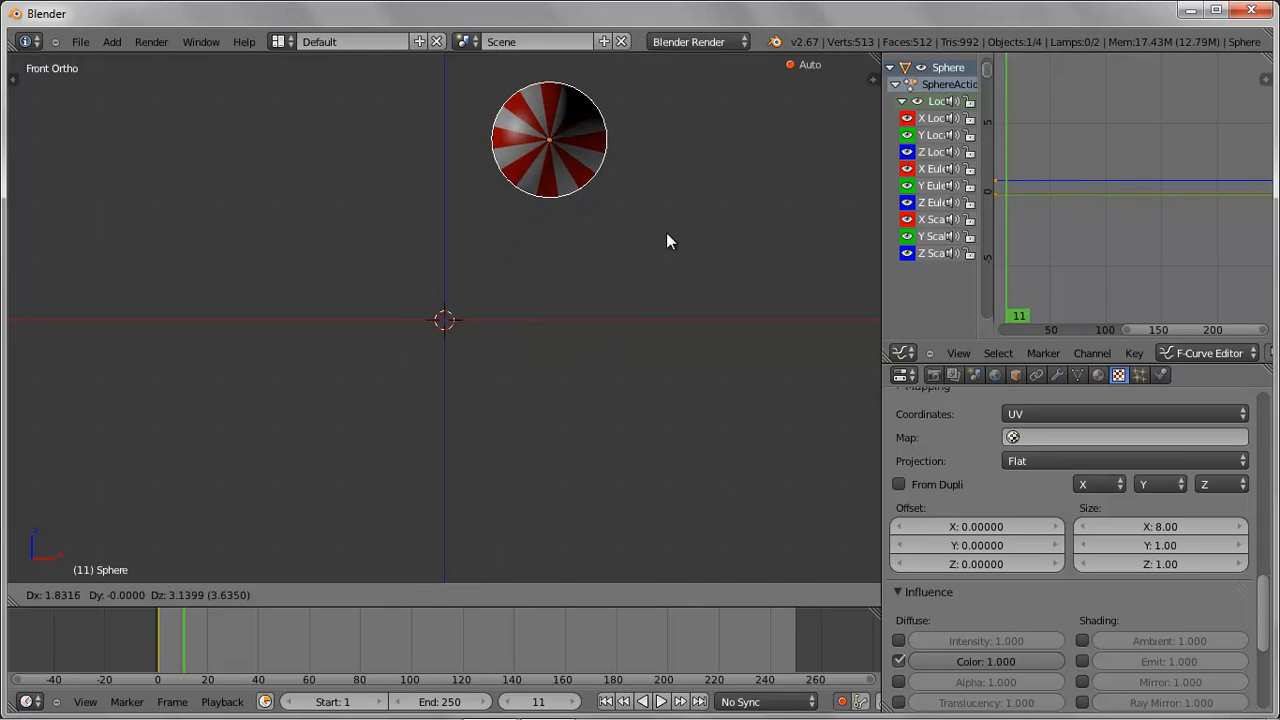
{"action": "left_click", "coordinate": [687, 229]}
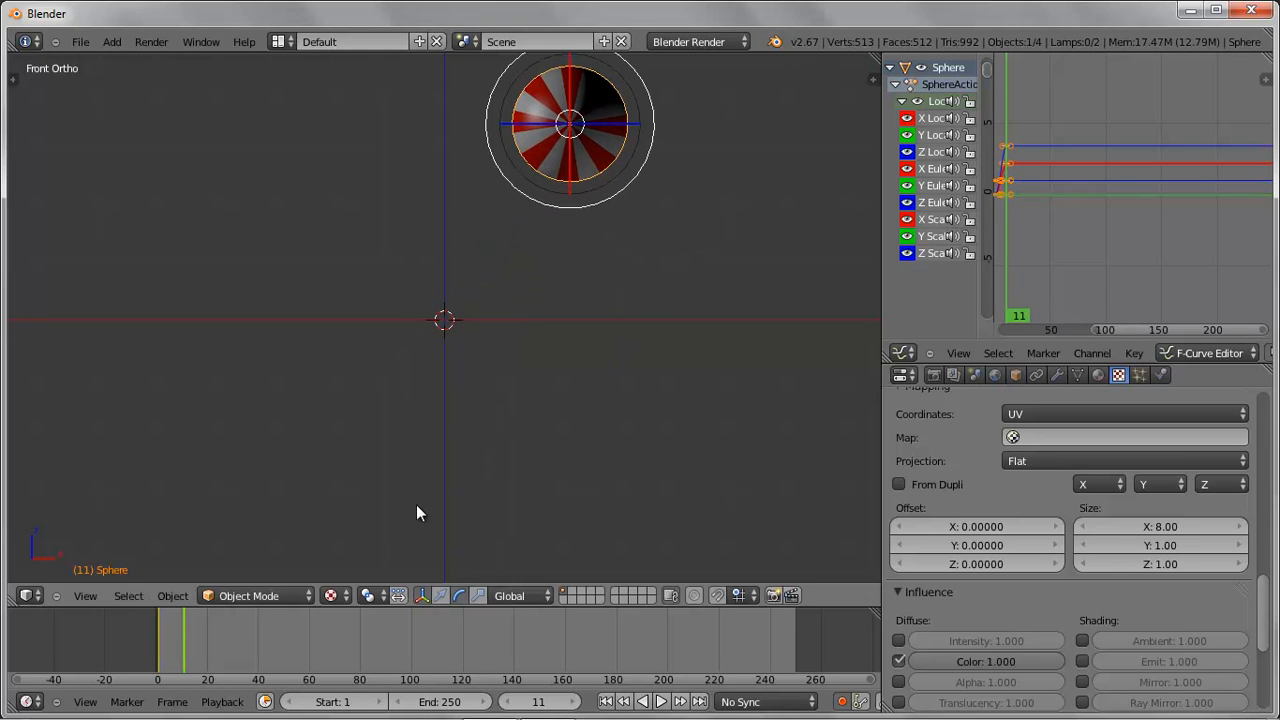
- Key the ball at frame 20, moved further right and back down about 3 units to ground level
{"action": "left_click", "coordinate": [207, 655]}
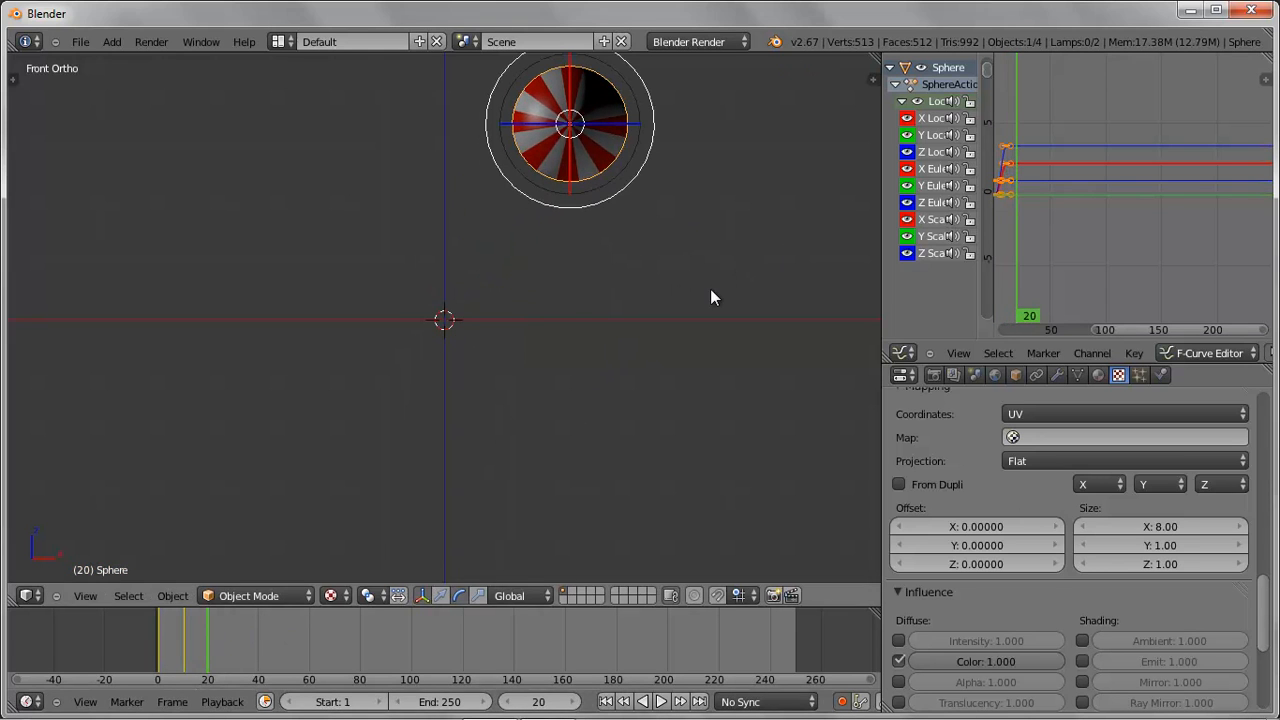
{"action": "key", "text": "g"}
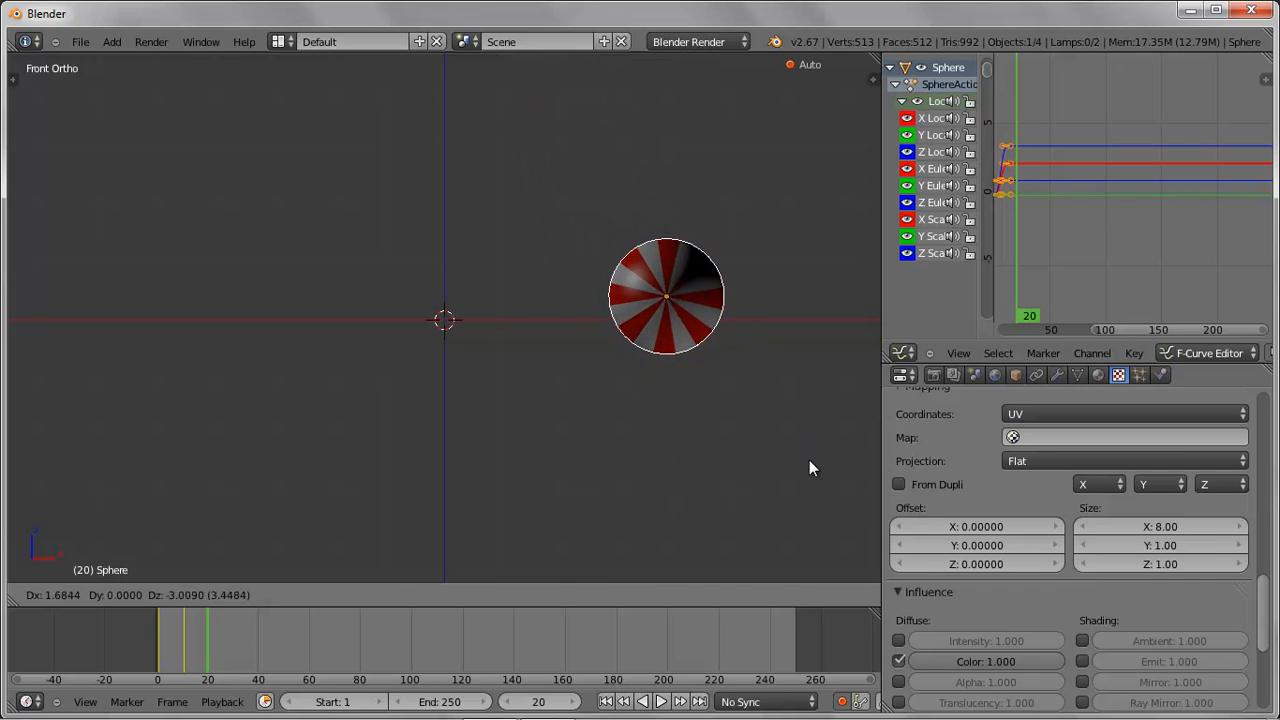
{"action": "left_click", "coordinate": [814, 470]}
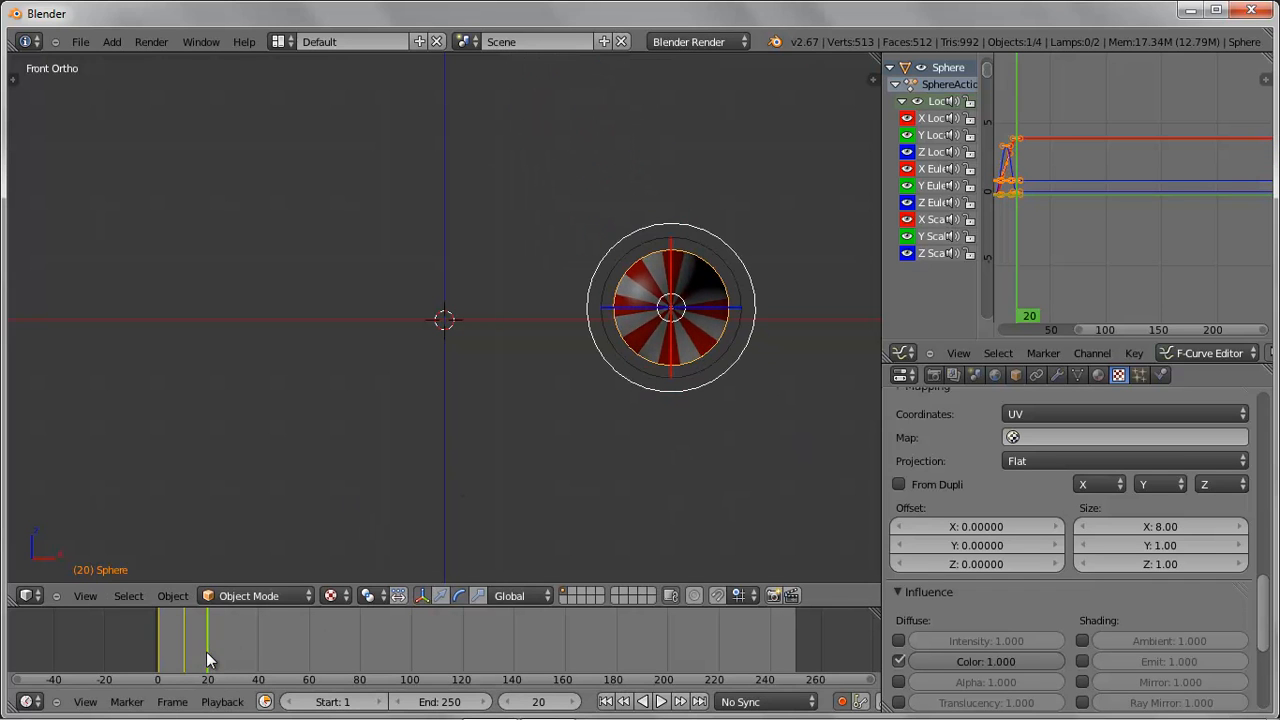
- Record a keyframe at frame 205 with the ball moved up and to the right
{"action": "left_click_drag", "start_coordinate": [210, 650], "coordinate": [230, 649]}
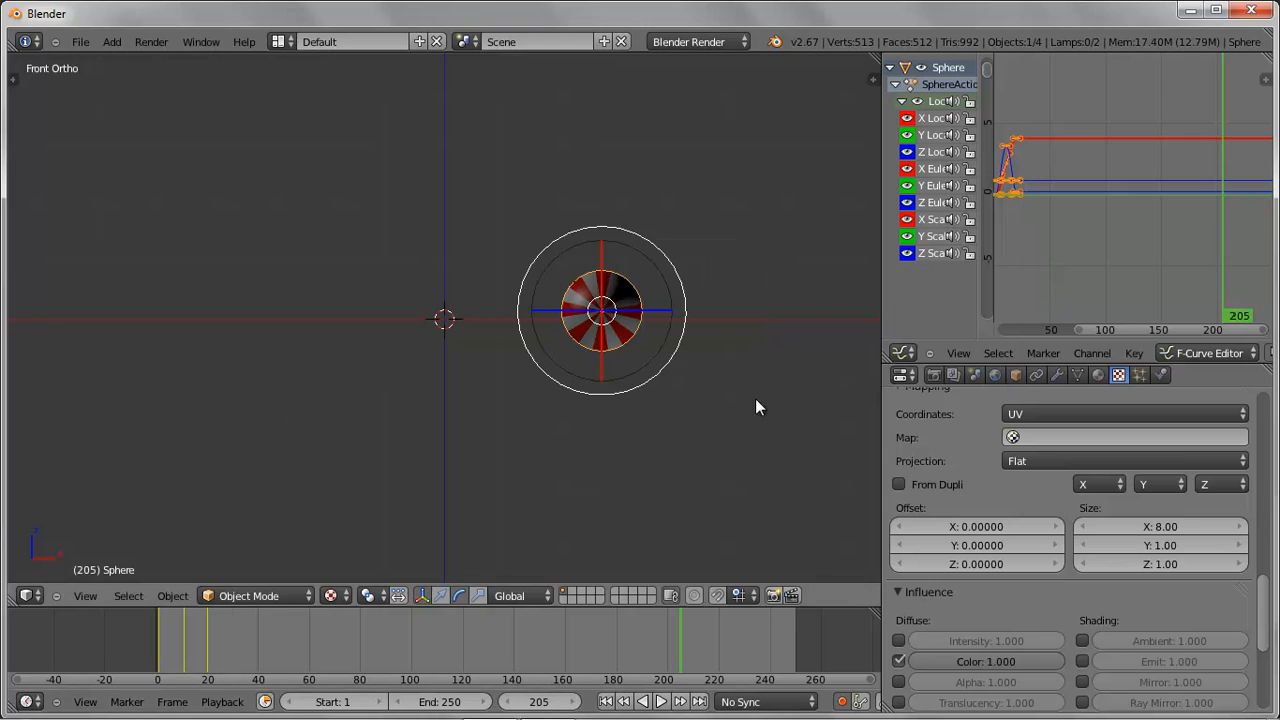
{"action": "key", "text": "g"}
{"action": "left_click", "coordinate": [759, 362]}
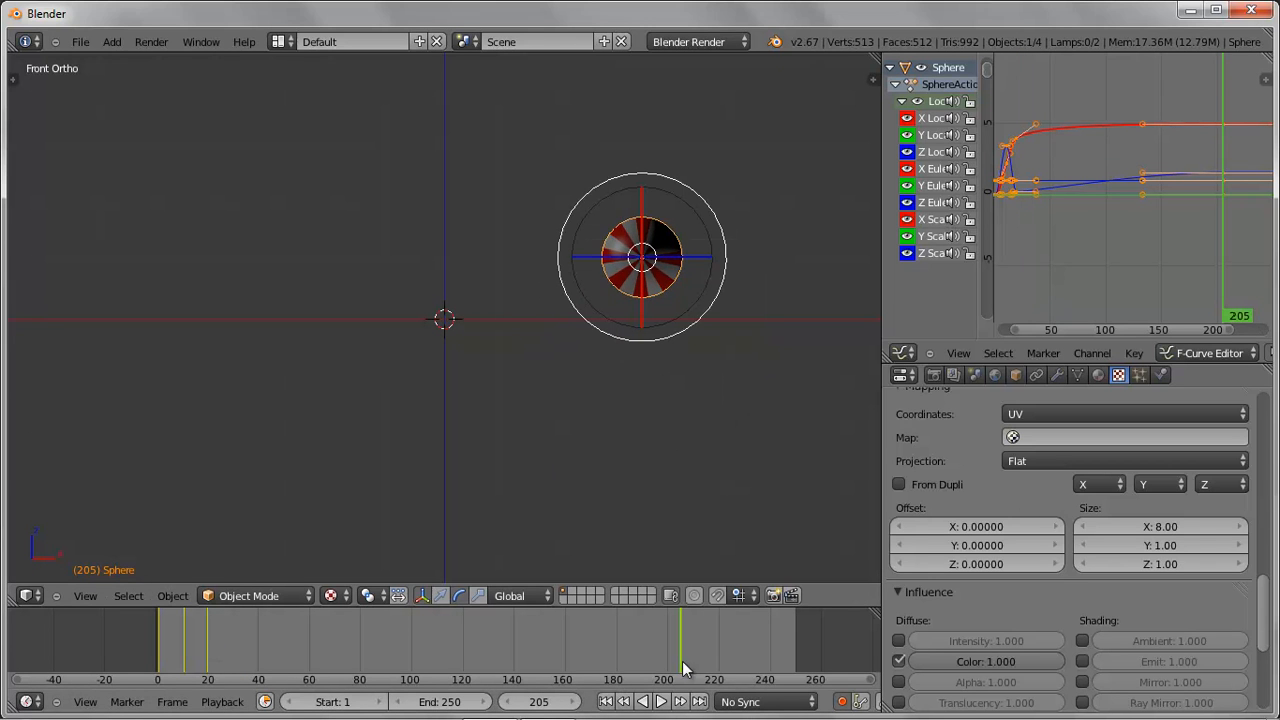
- Go back to frame 29 and key the ball slightly higher
{"action": "left_click_drag", "start_coordinate": [585, 650], "coordinate": [230, 646]}
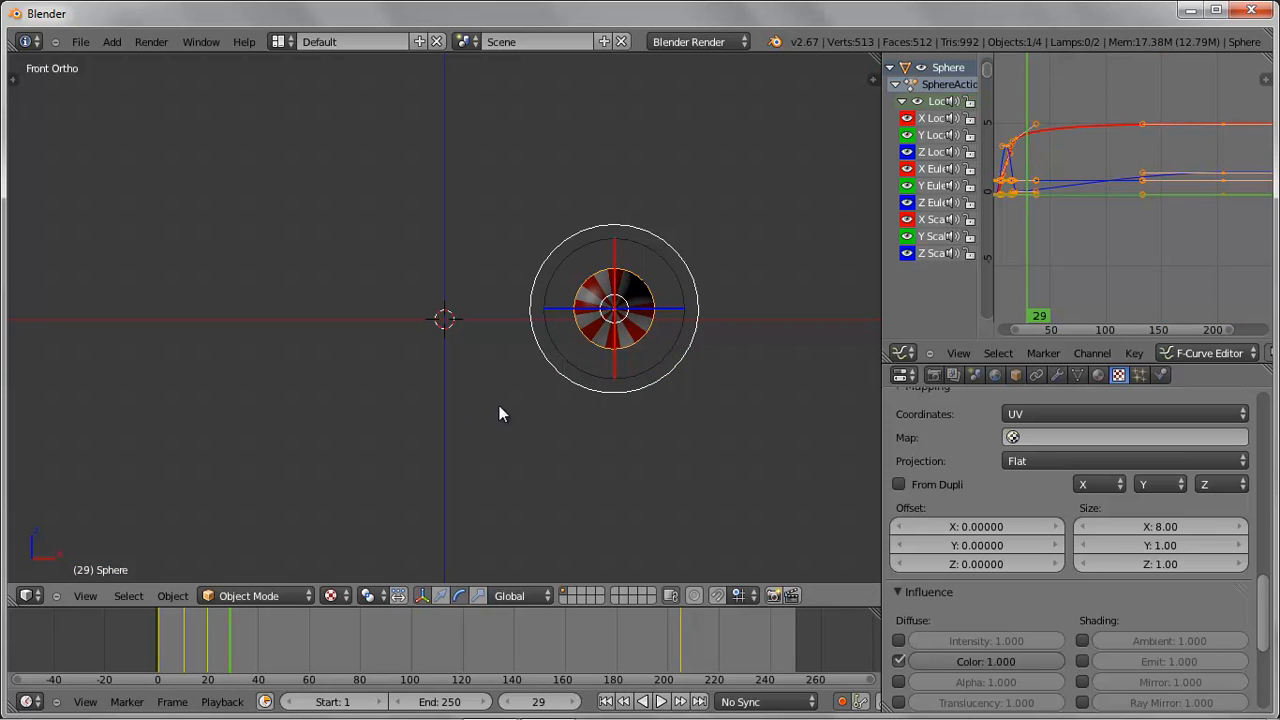
{"action": "key", "text": "g"}
{"action": "left_click", "coordinate": [633, 402]}
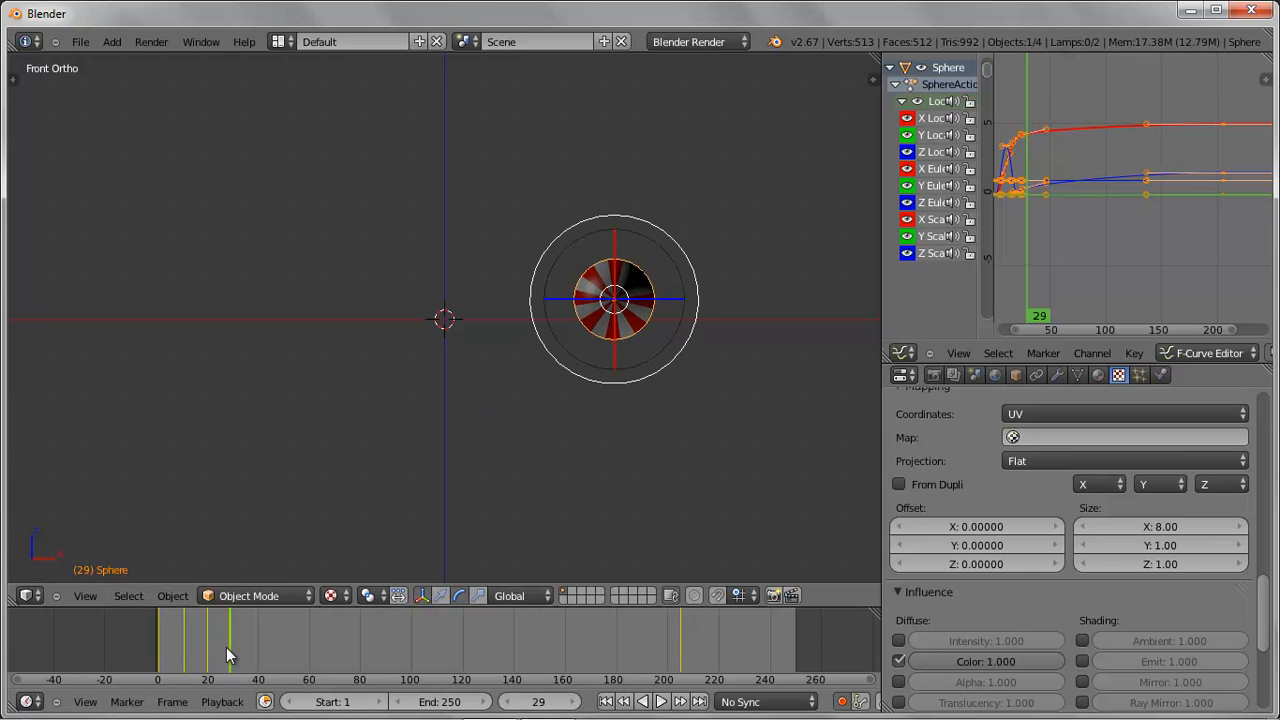
- Key a second bounce with the ball raised further right at frame 39 and back down near the X axis at frame 50
{"action": "left_click_drag", "start_coordinate": [238, 657], "coordinate": [256, 657]}
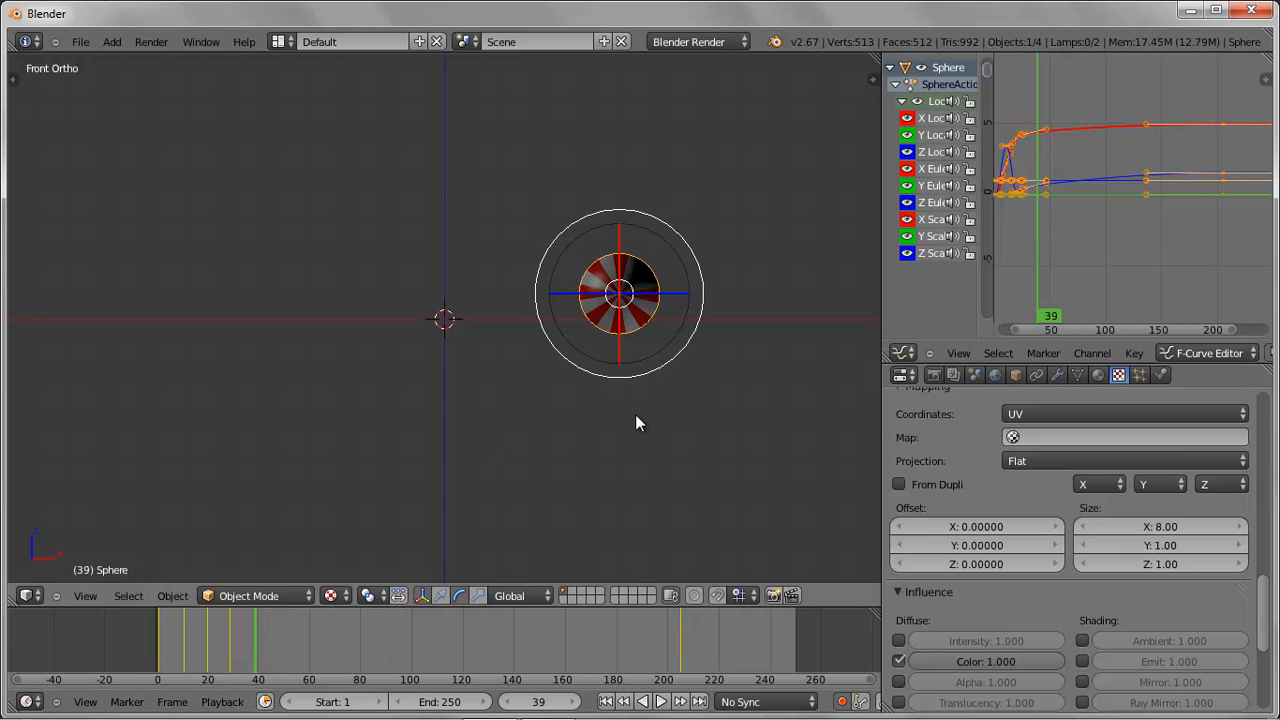
{"action": "key", "text": "g"}
{"action": "left_click", "coordinate": [672, 361]}
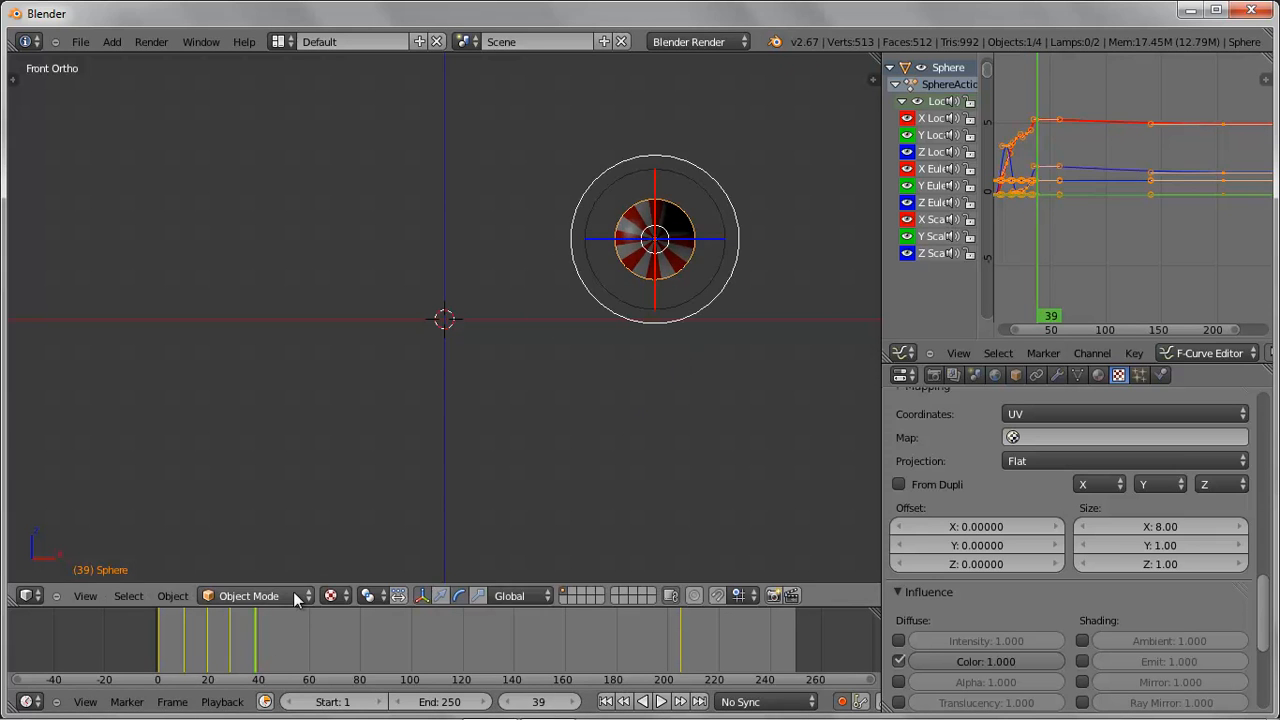
{"action": "left_click", "coordinate": [283, 638]}
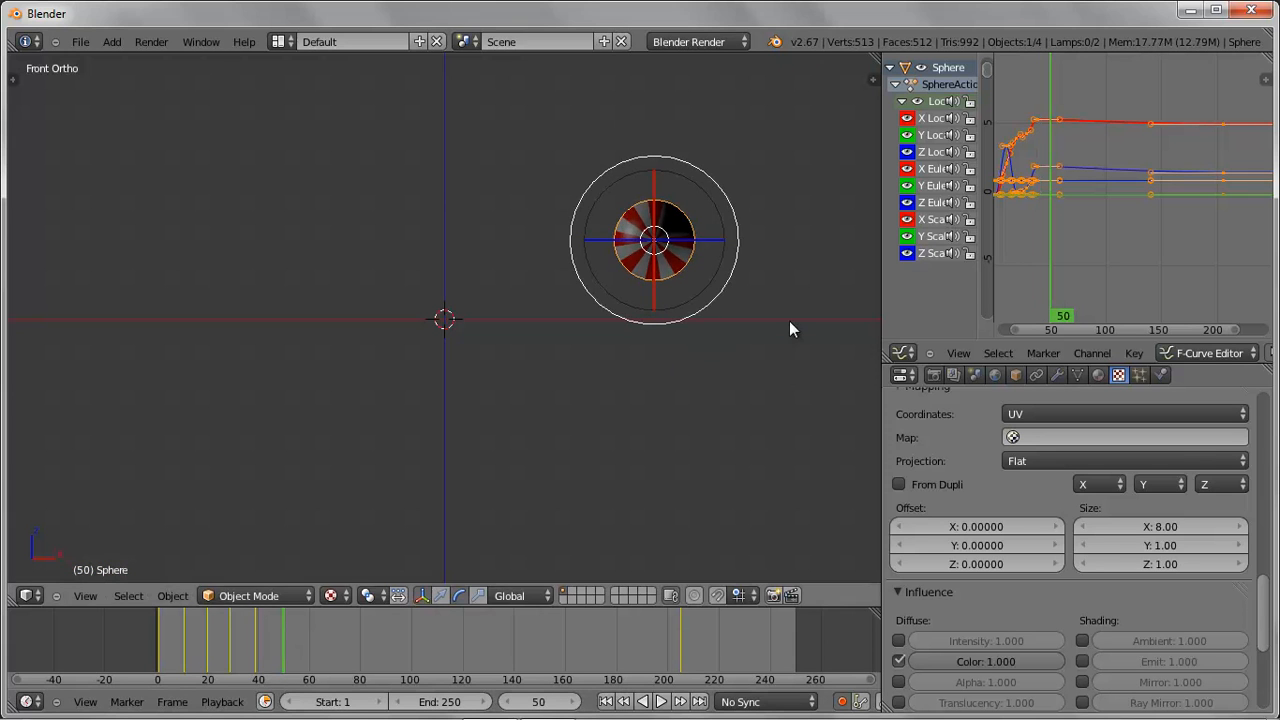
{"action": "key", "text": "g"}
{"action": "left_click", "coordinate": [800, 428]}
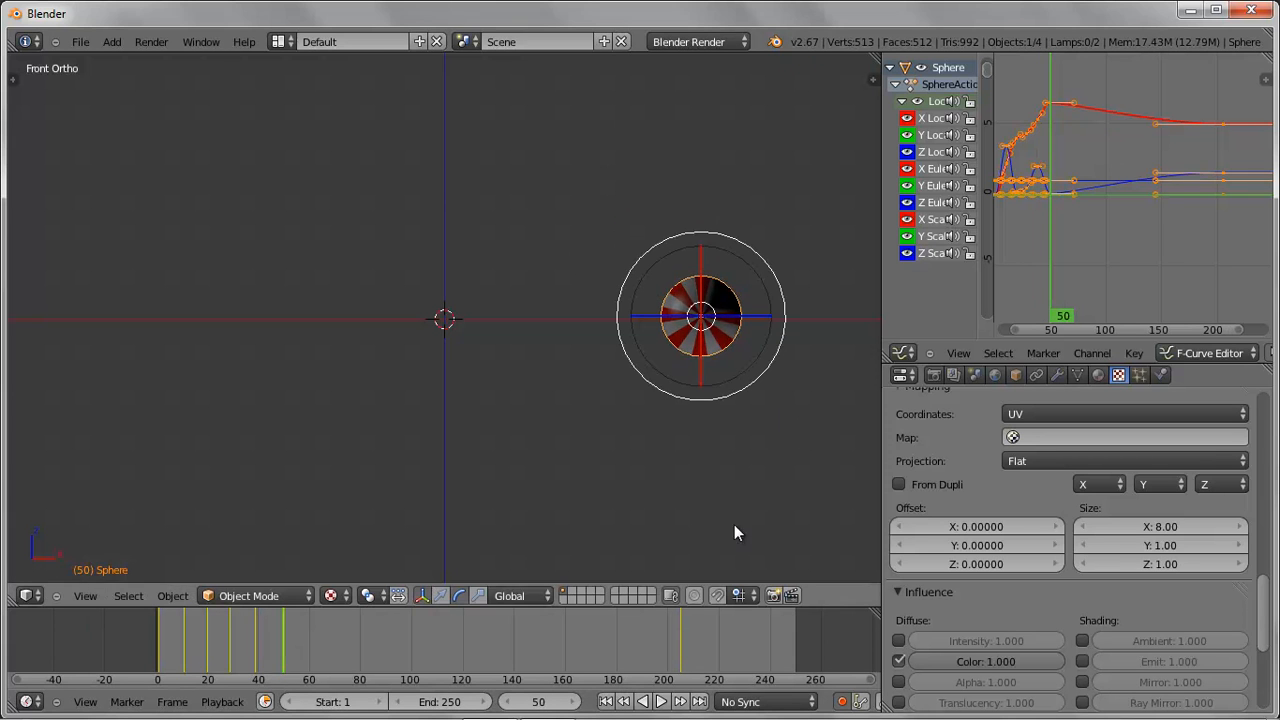
- Select the visible curve keyframes at frame 205 in the Graph Editor and delete them
{"action": "key", "text": "a"}
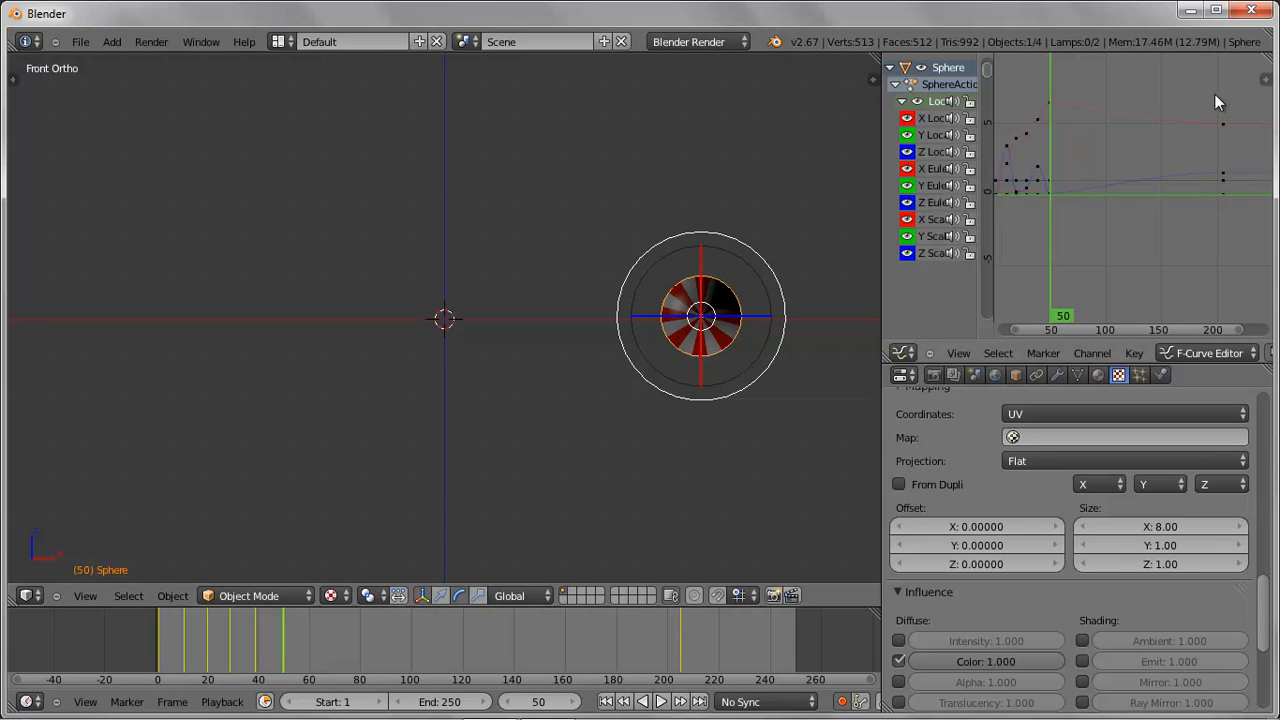
{"action": "left_click_drag", "start_coordinate": [1205, 97], "coordinate": [1240, 280]}
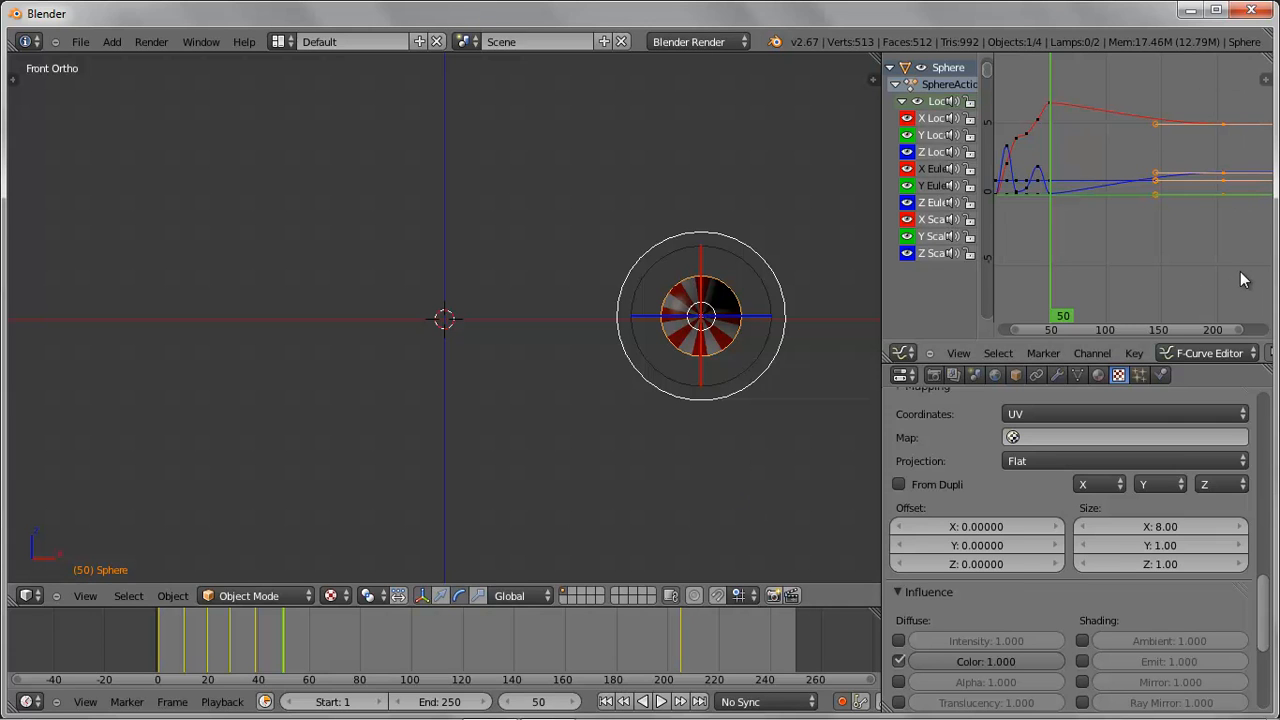
{"action": "key", "text": "x"}
{"action": "left_click", "coordinate": [1242, 277]}
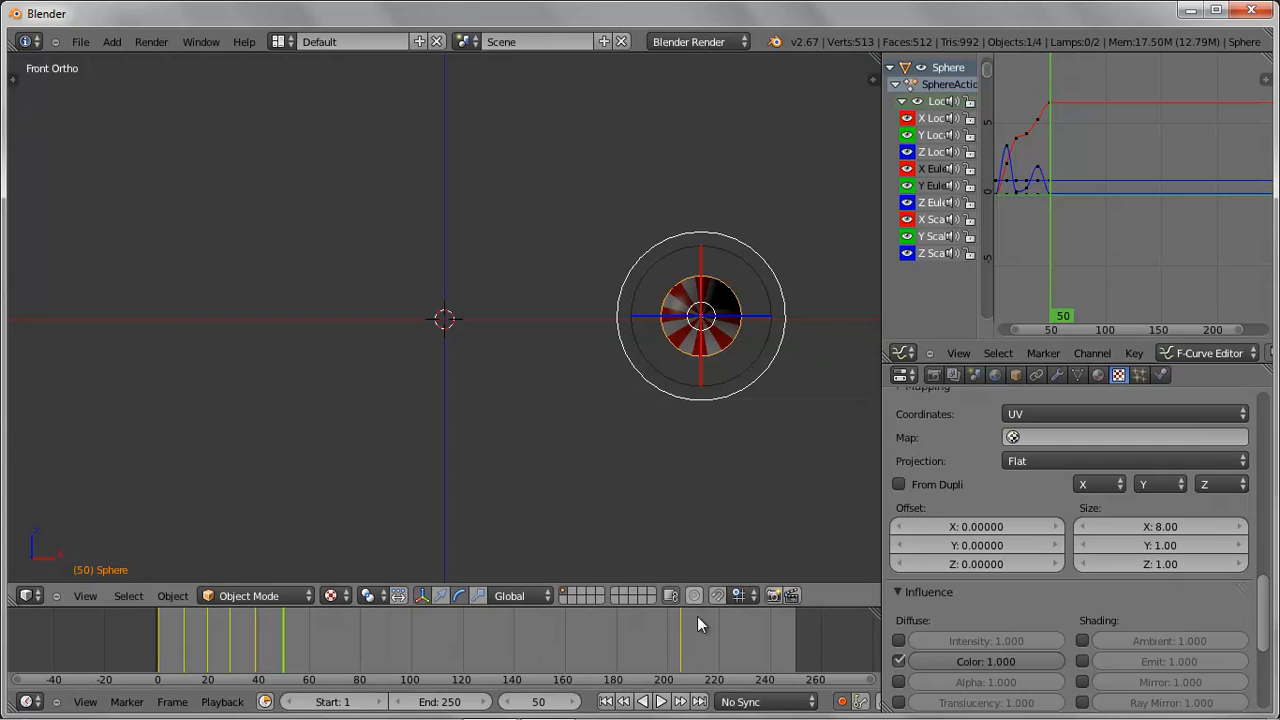
- Find the remaining keyframe at frame 205 on the uppermost curve in the Graph Editor and delete it
{"action": "middle_click_drag", "start_coordinate": [480, 390], "coordinate": [493, 414]}
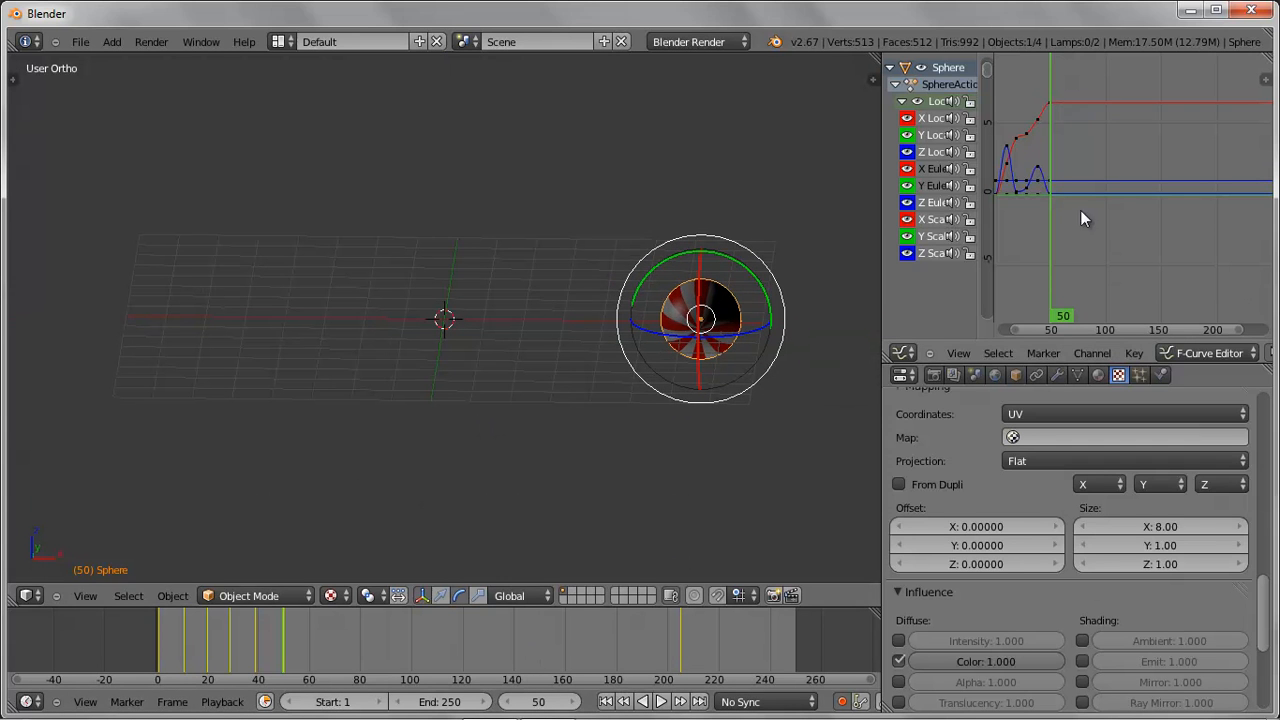
{"action": "scroll", "coordinate": [1154, 221], "scroll_direction": "down", "scroll_amount": 3}
{"action": "scroll", "coordinate": [1162, 232], "scroll_direction": "down", "scroll_amount": 2}
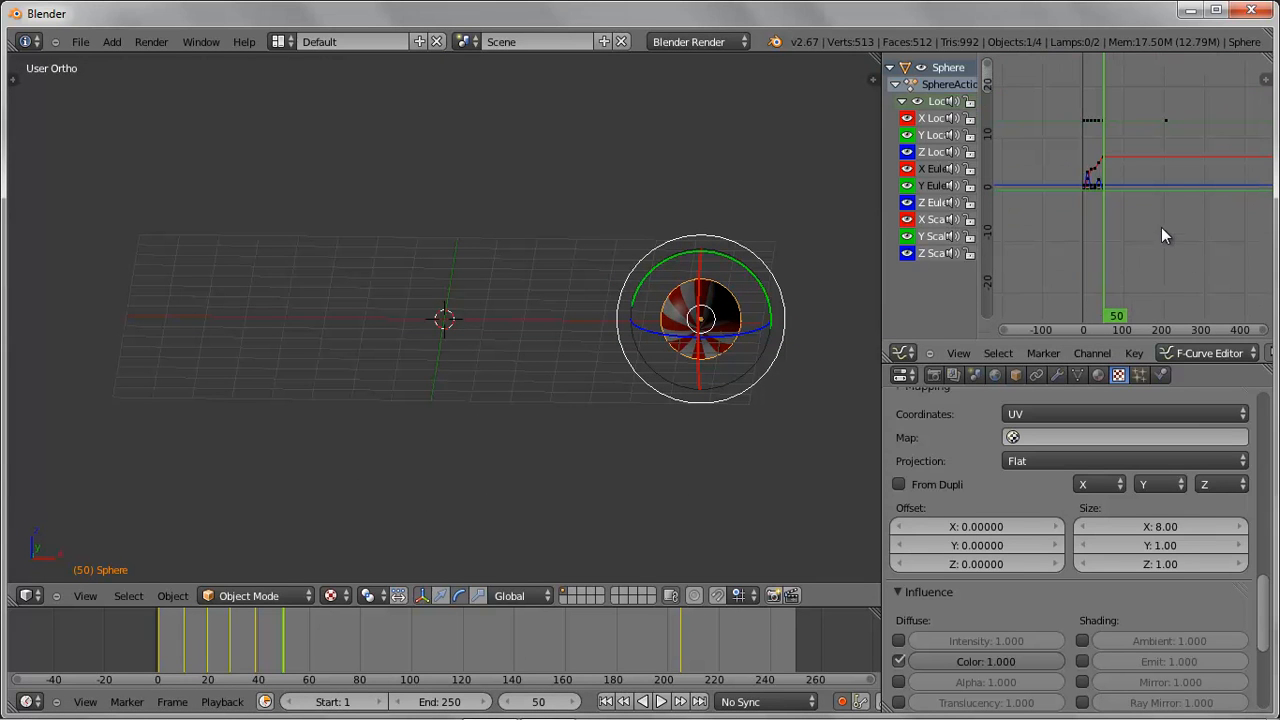
{"action": "right_click", "coordinate": [1168, 117]}
{"action": "key", "text": "x"}
{"action": "left_click", "coordinate": [1188, 162]}
{"action": "scroll", "coordinate": [1150, 223], "scroll_direction": "up", "scroll_amount": 8}
{"action": "middle_click_drag", "start_coordinate": [1129, 228], "coordinate": [1185, 268]}
{"action": "scroll", "coordinate": [1185, 268], "scroll_direction": "up", "scroll_amount": 3}
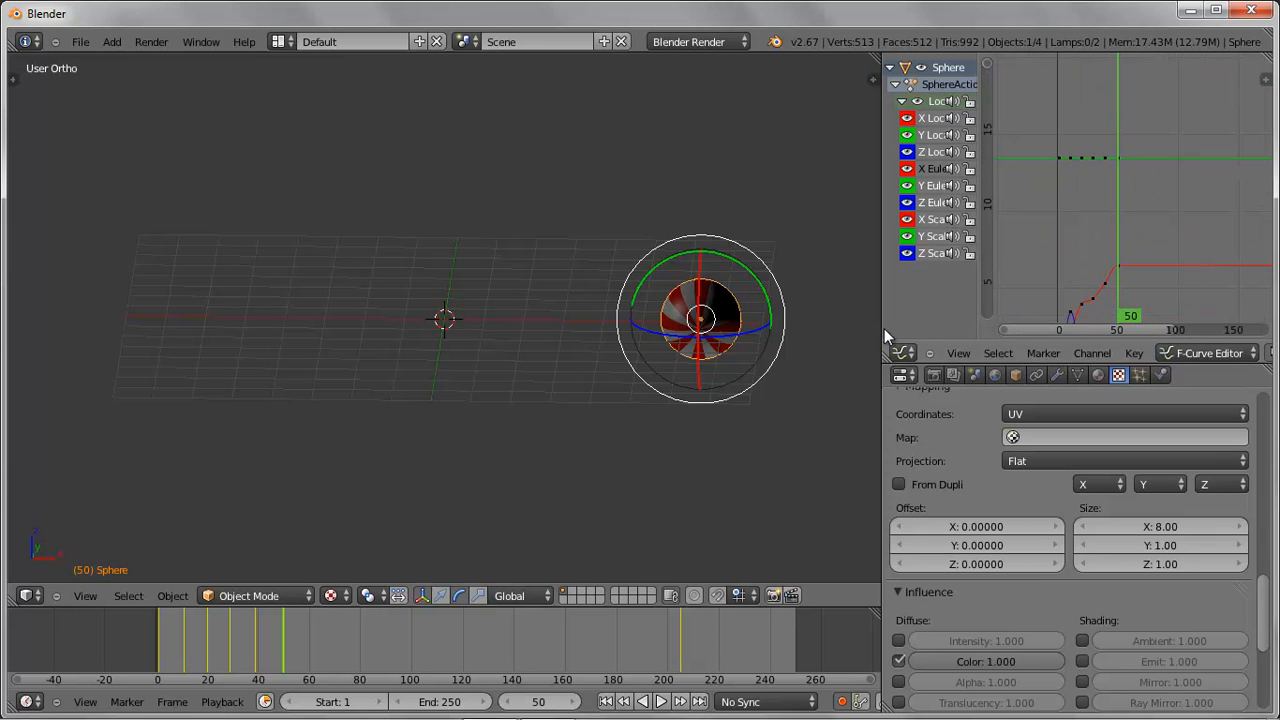
- Play the ball's animation from the first frame with the ball seen close up, and stop playback at frame 70
{"action": "scroll", "coordinate": [634, 362], "scroll_direction": "up", "scroll_amount": 5}
{"action": "middle_click_drag", "start_coordinate": [699, 362], "coordinate": [90, 365], "text": "shift"}
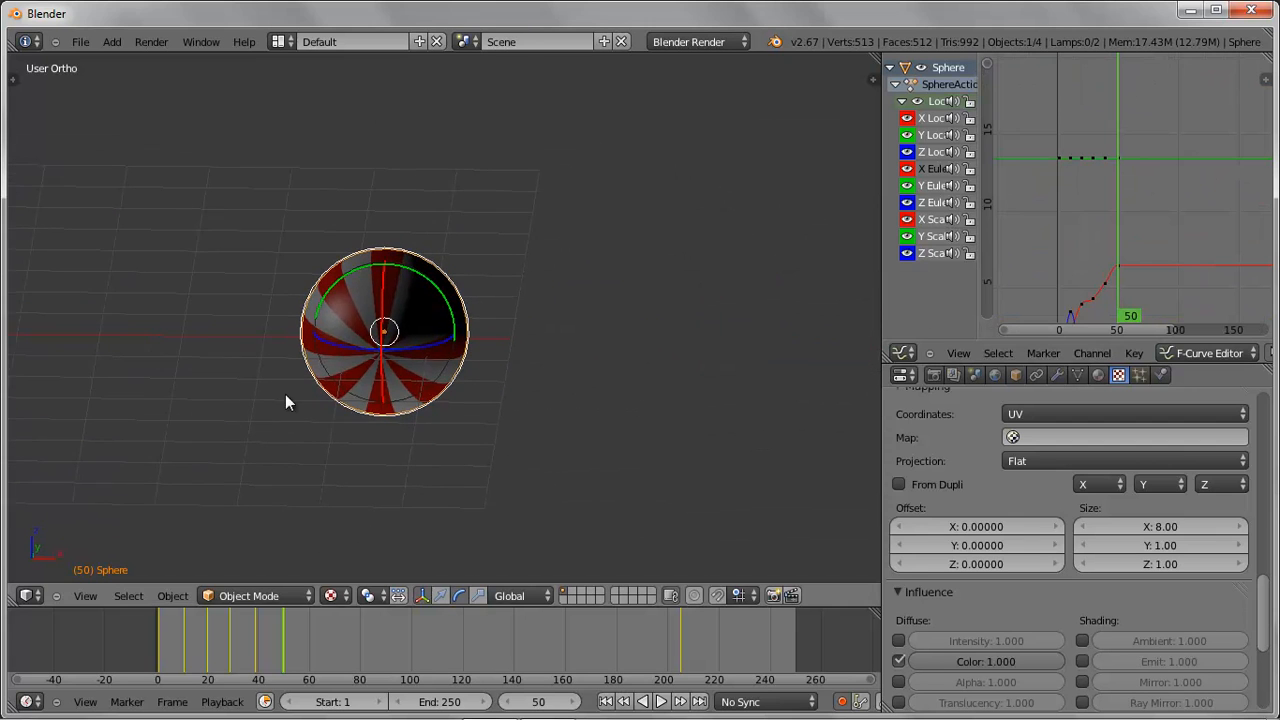
{"action": "left_click", "coordinate": [606, 701]}
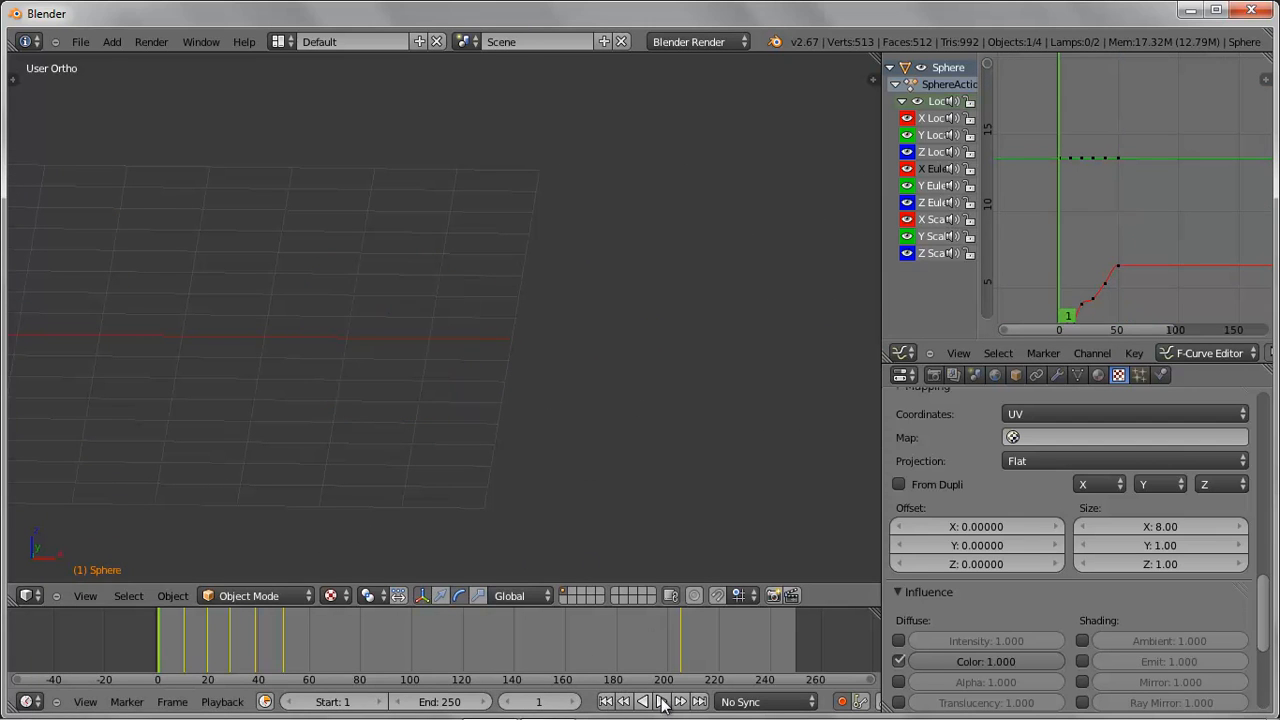
{"action": "left_click", "coordinate": [661, 701]}
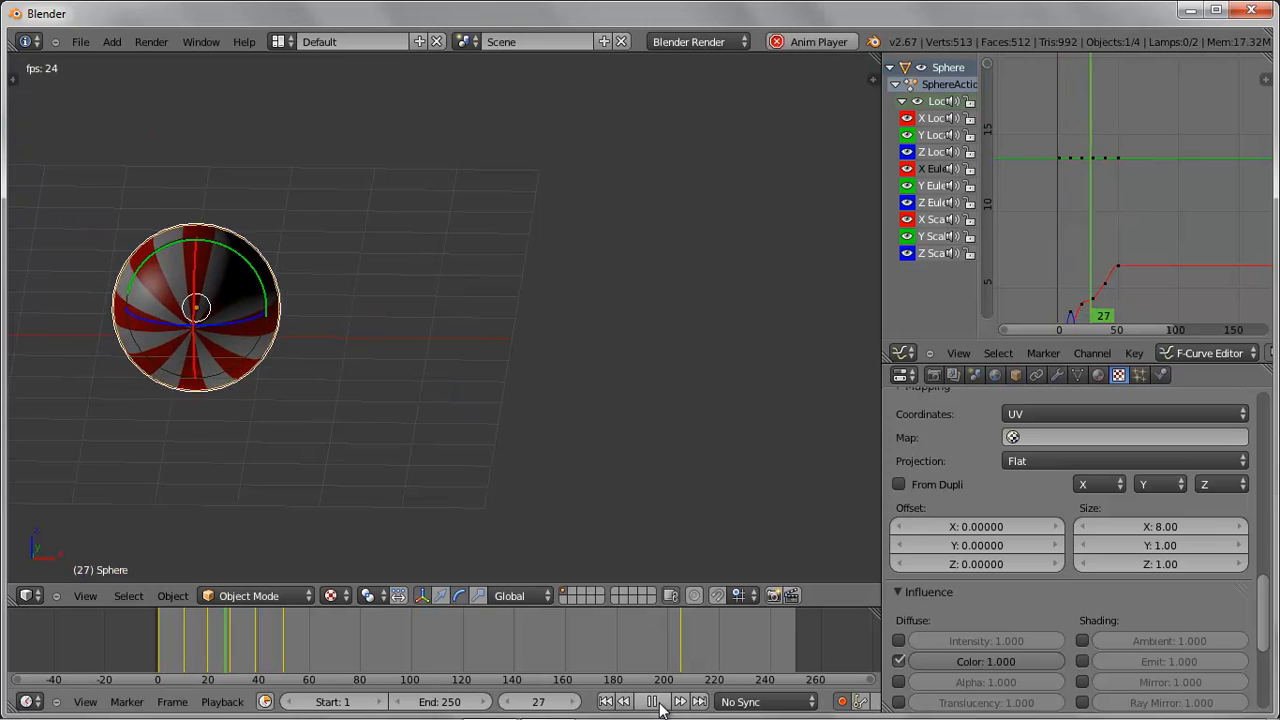
{"action": "left_click", "coordinate": [658, 703]}
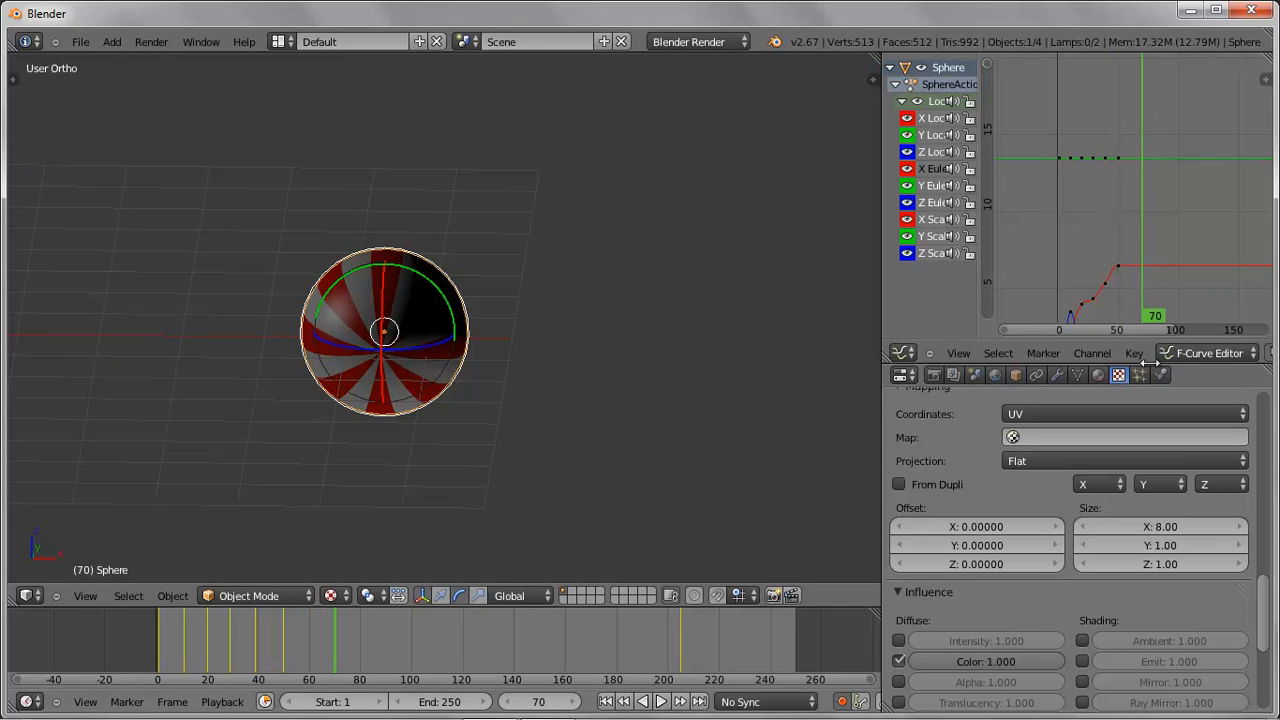
- Hide the ball's X, Y and Z location and Euler rotation curves in the Graph Editor, leaving only the scale curves shown
{"action": "left_click", "coordinate": [929, 253]}
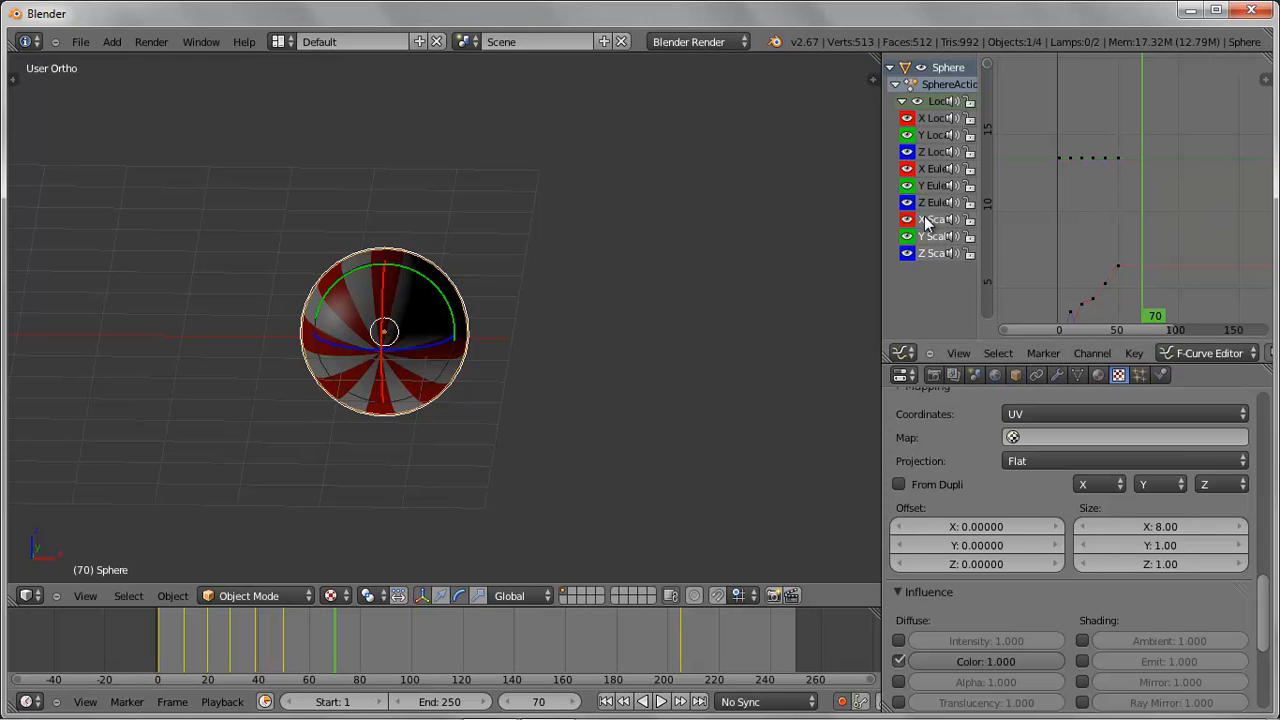
{"action": "left_click", "coordinate": [907, 202]}
{"action": "left_click", "coordinate": [907, 185]}
{"action": "left_click", "coordinate": [907, 168]}
{"action": "left_click", "coordinate": [907, 151]}
{"action": "left_click", "coordinate": [907, 134]}
{"action": "left_click", "coordinate": [907, 118]}
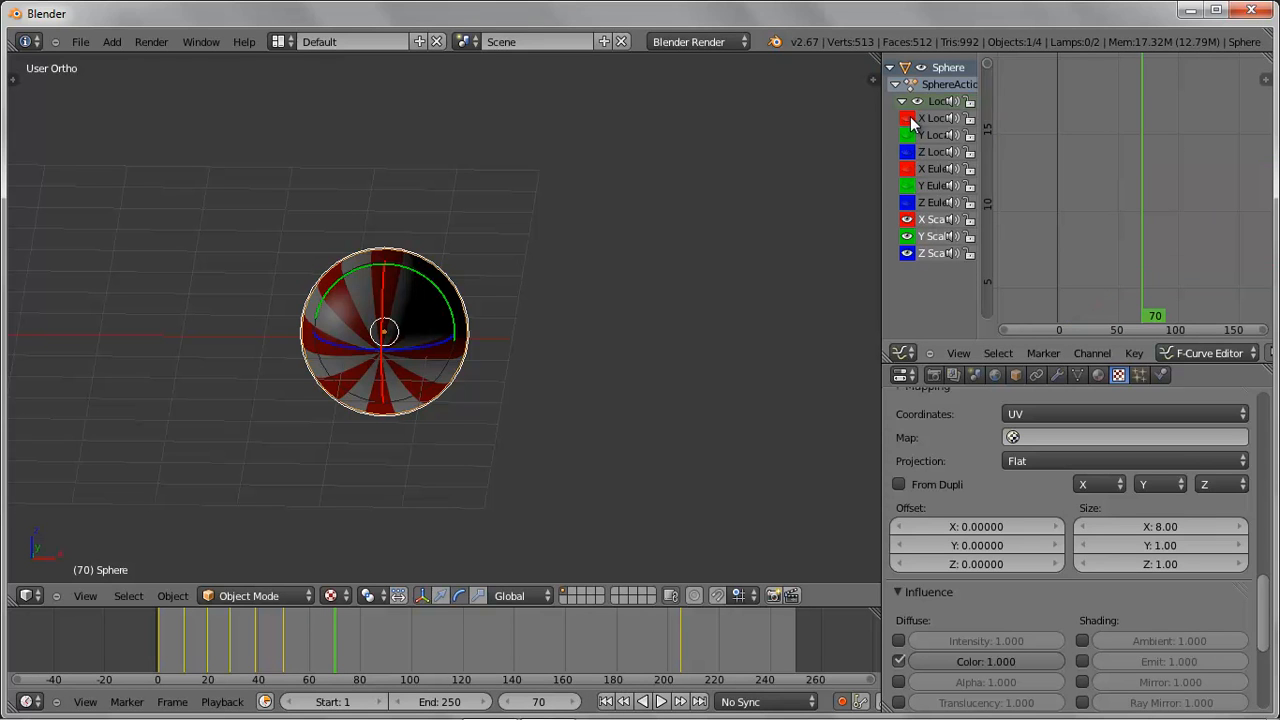
- Enlarge the Graph Editor area and delete all keyframes of the X, Y and Z scale curves
{"action": "left_click_drag", "start_coordinate": [880, 306], "coordinate": [628, 337]}
{"action": "left_click_drag", "start_coordinate": [754, 364], "coordinate": [790, 533]}
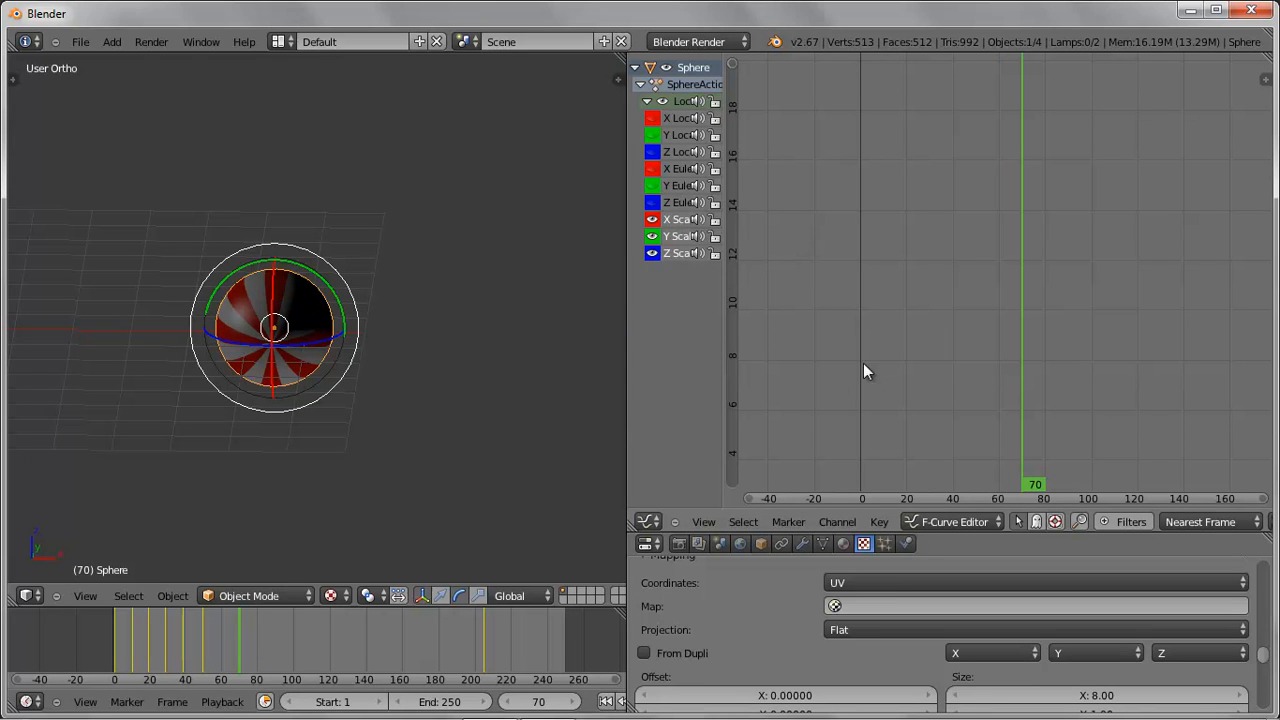
{"action": "left_click", "coordinate": [705, 522]}
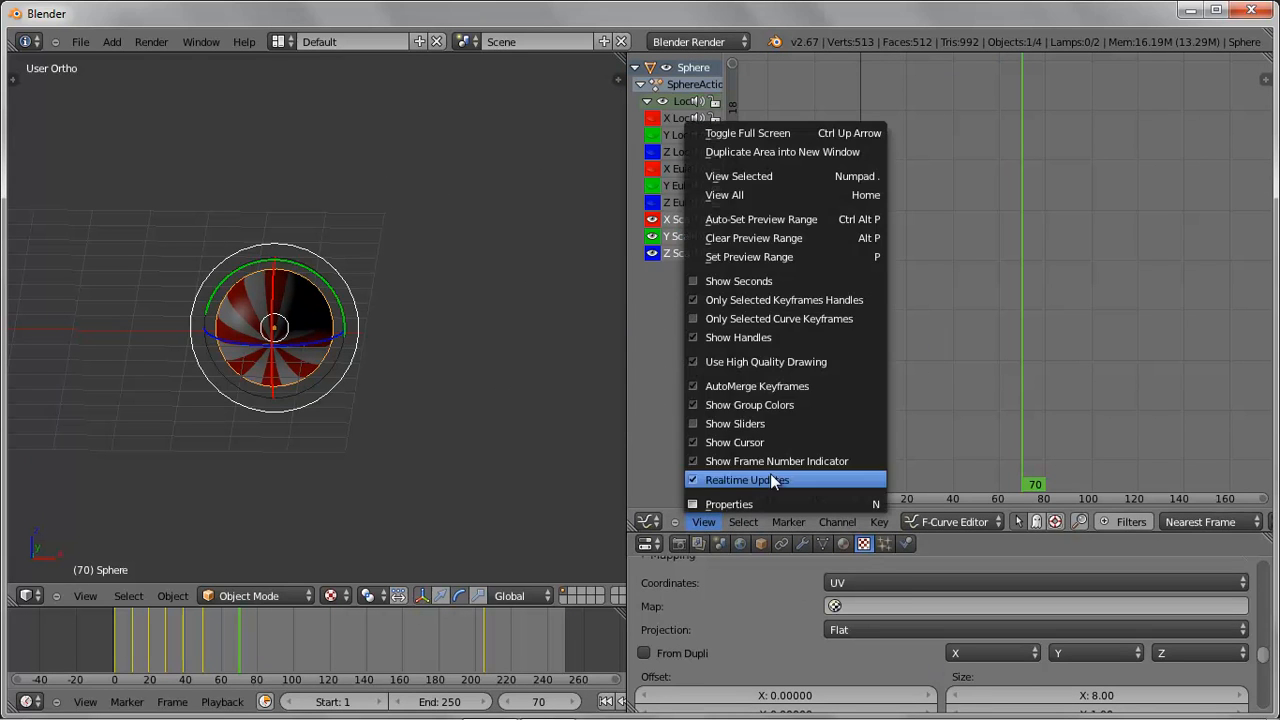
{"action": "left_click", "coordinate": [742, 194]}
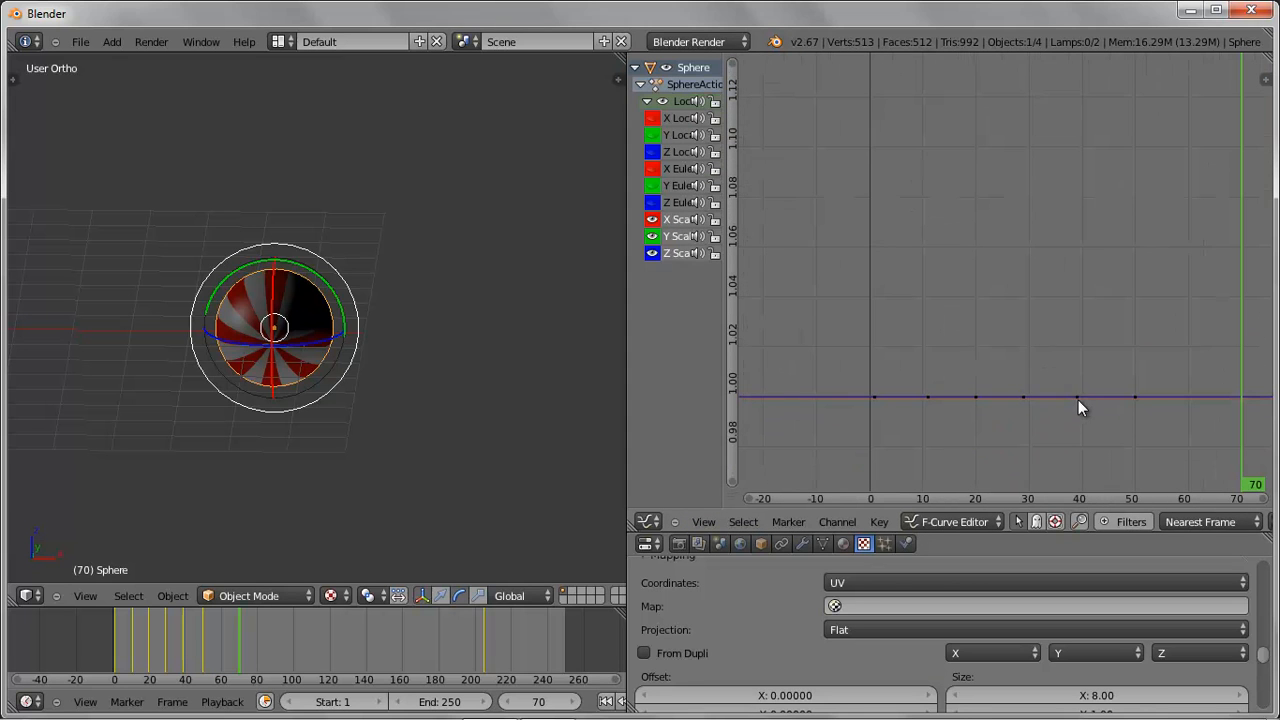
{"action": "key", "text": "a"}
{"action": "key", "text": "x"}
{"action": "left_click", "coordinate": [836, 349]}
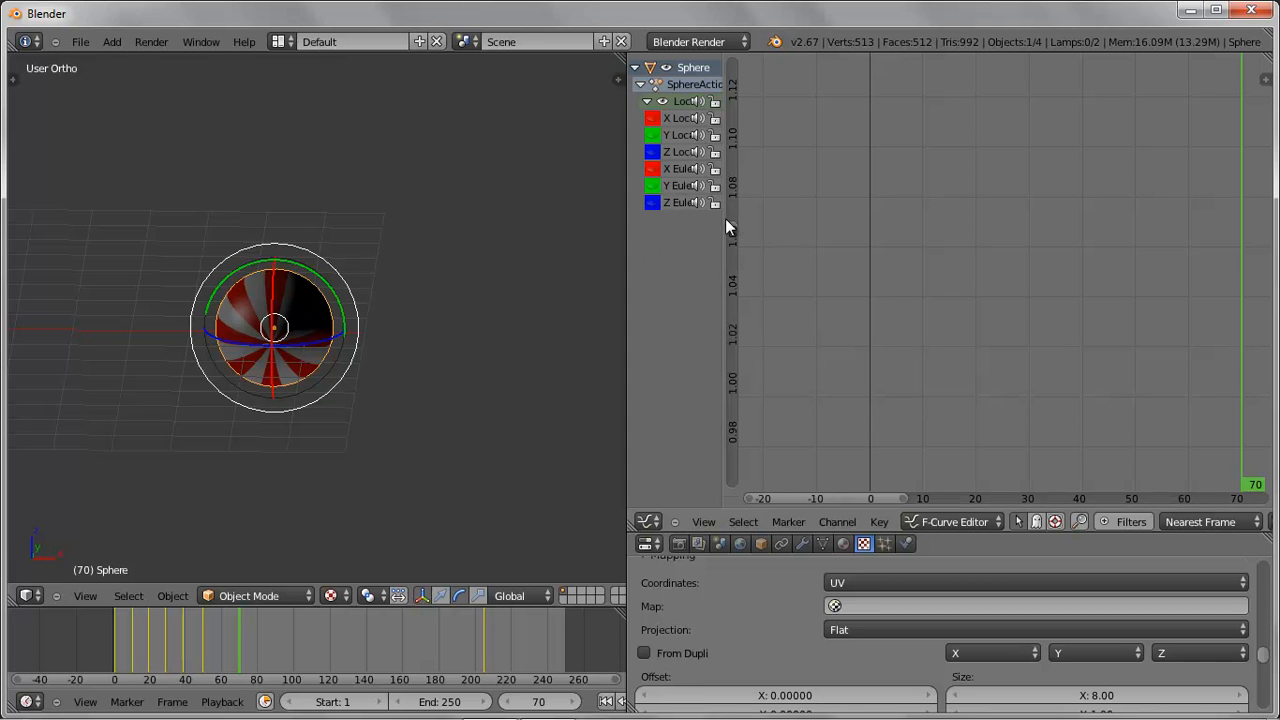
- Show the X, Y and Z Euler rotation curves with their full channel names readable, and delete all their keyframes
{"action": "left_click_drag", "start_coordinate": [728, 222], "coordinate": [830, 224]}
{"action": "left_click", "coordinate": [654, 170]}
{"action": "left_click", "coordinate": [653, 186]}
{"action": "left_click", "coordinate": [652, 202]}
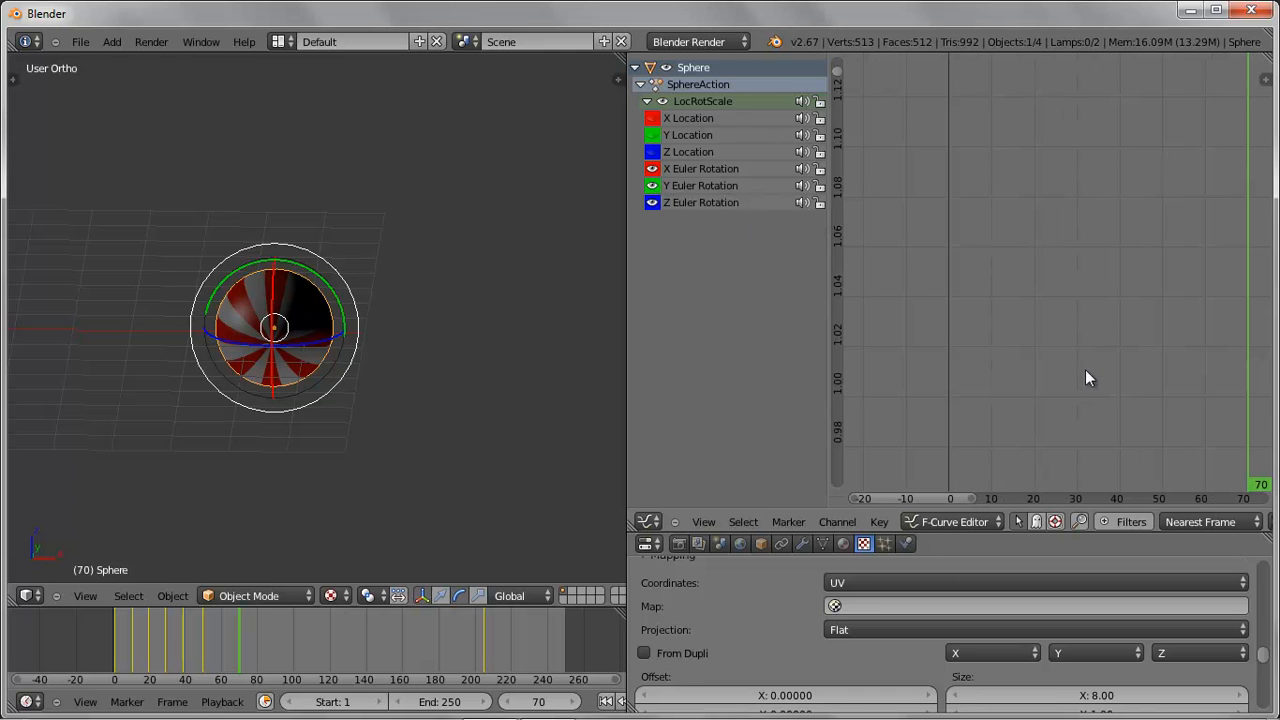
{"action": "left_click", "coordinate": [703, 522]}
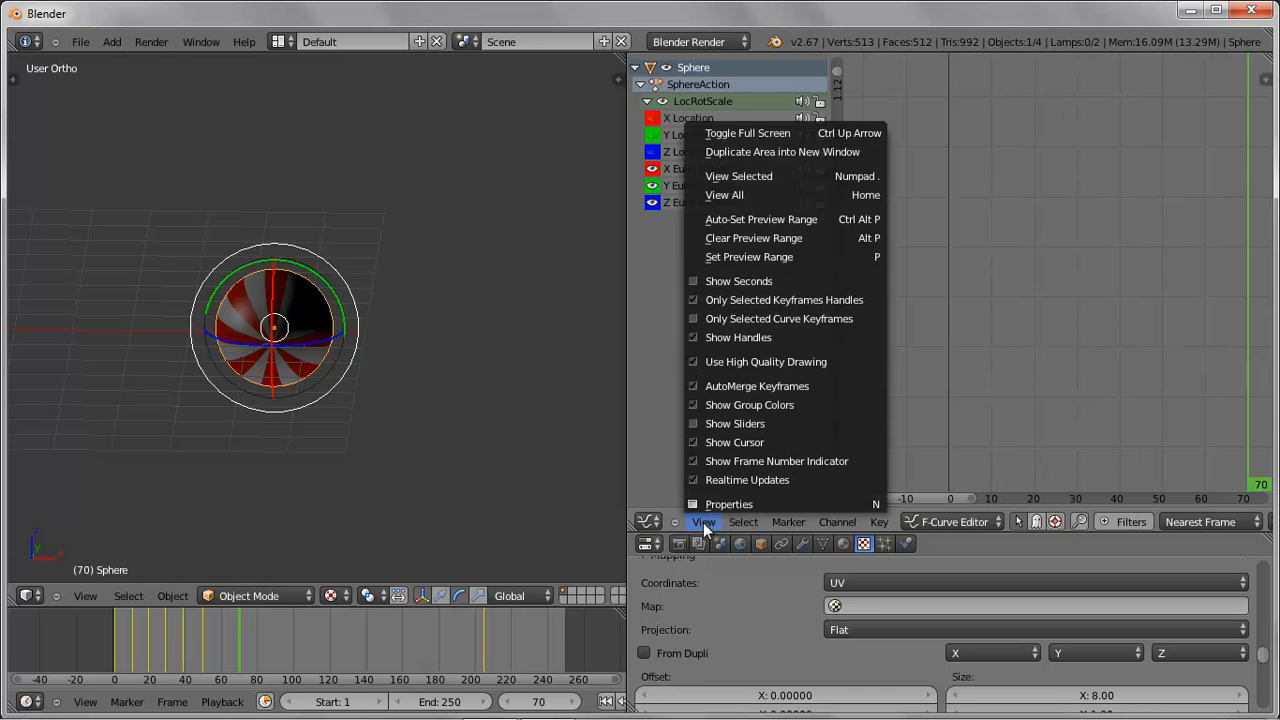
{"action": "left_click", "coordinate": [760, 193]}
{"action": "key", "text": "a"}
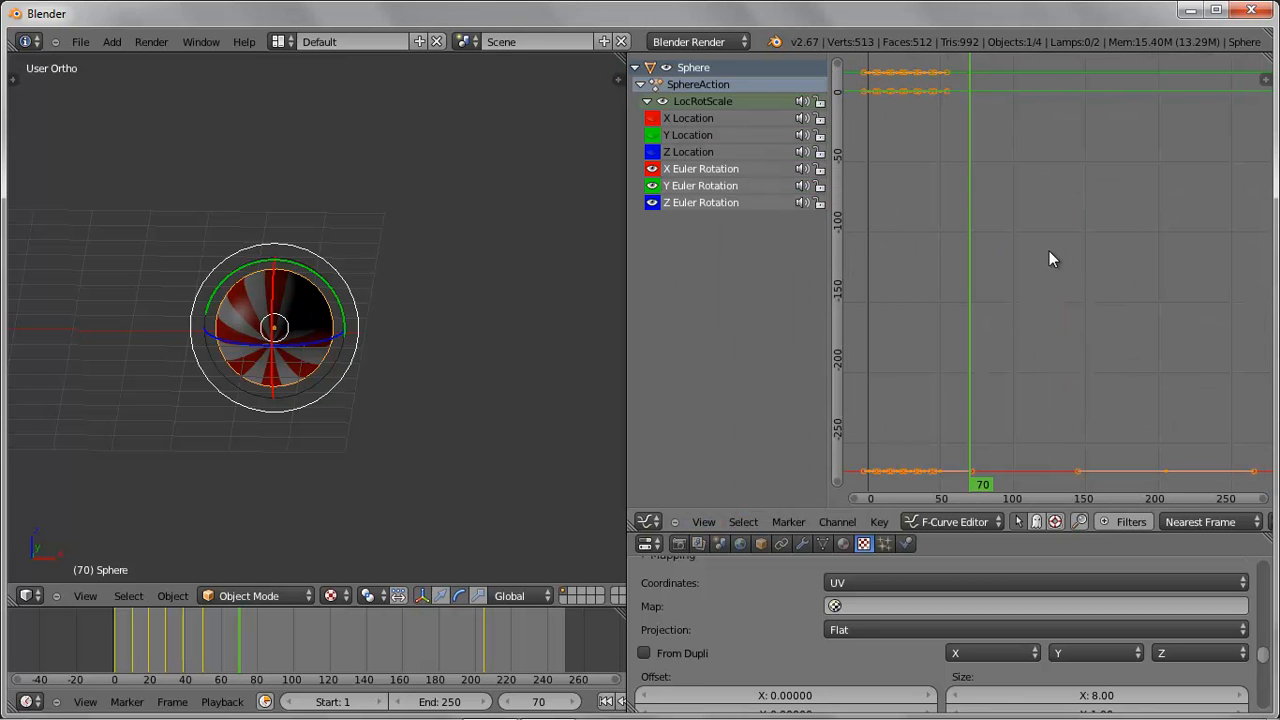
{"action": "key", "text": "x"}
{"action": "left_click", "coordinate": [1044, 252]}
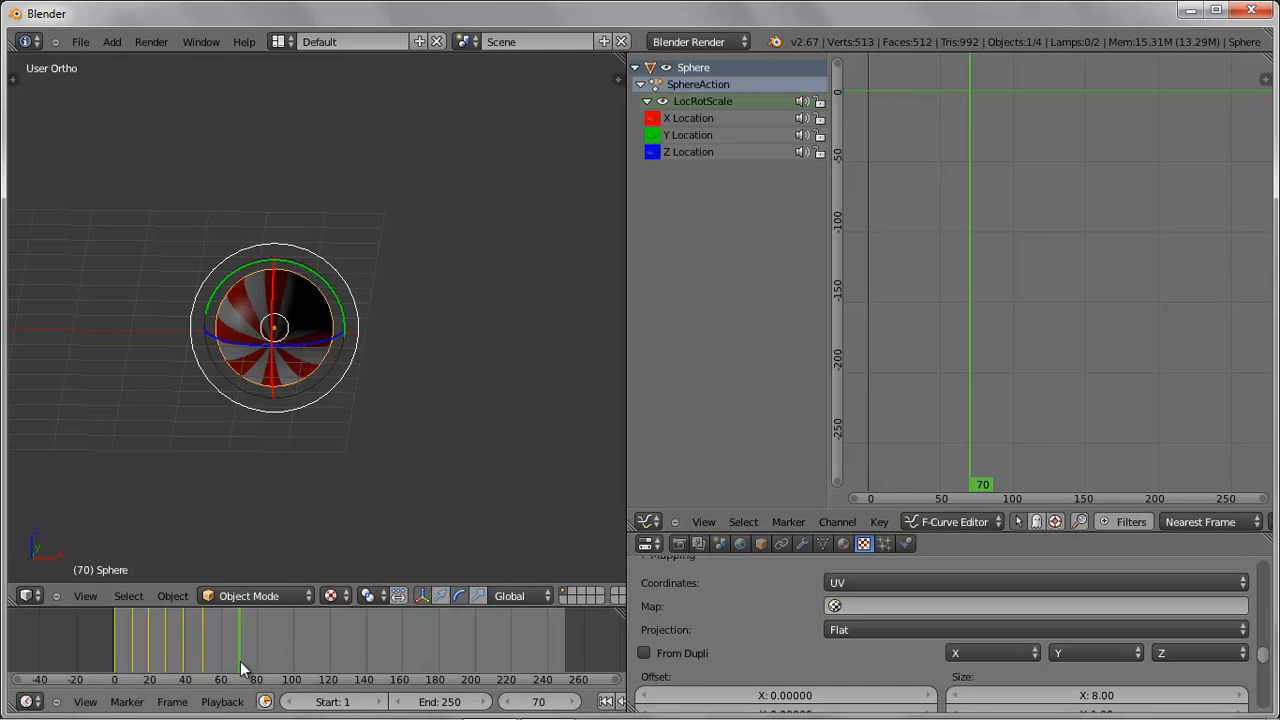
- Insert a Rotation keyframe for the ball at frame 1 in an enlarged front view, and expand the Rotation channel group
{"action": "left_click_drag", "start_coordinate": [199, 660], "coordinate": [116, 677]}
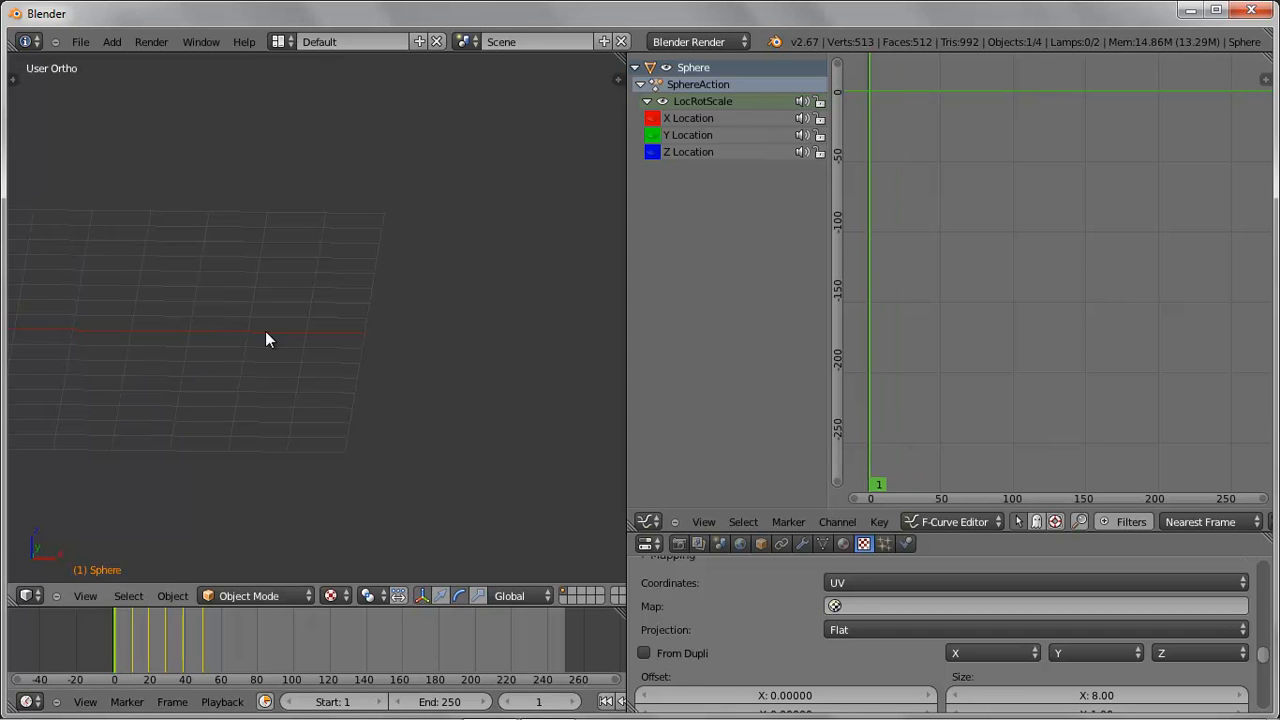
{"action": "key", "text": "KP_1"}
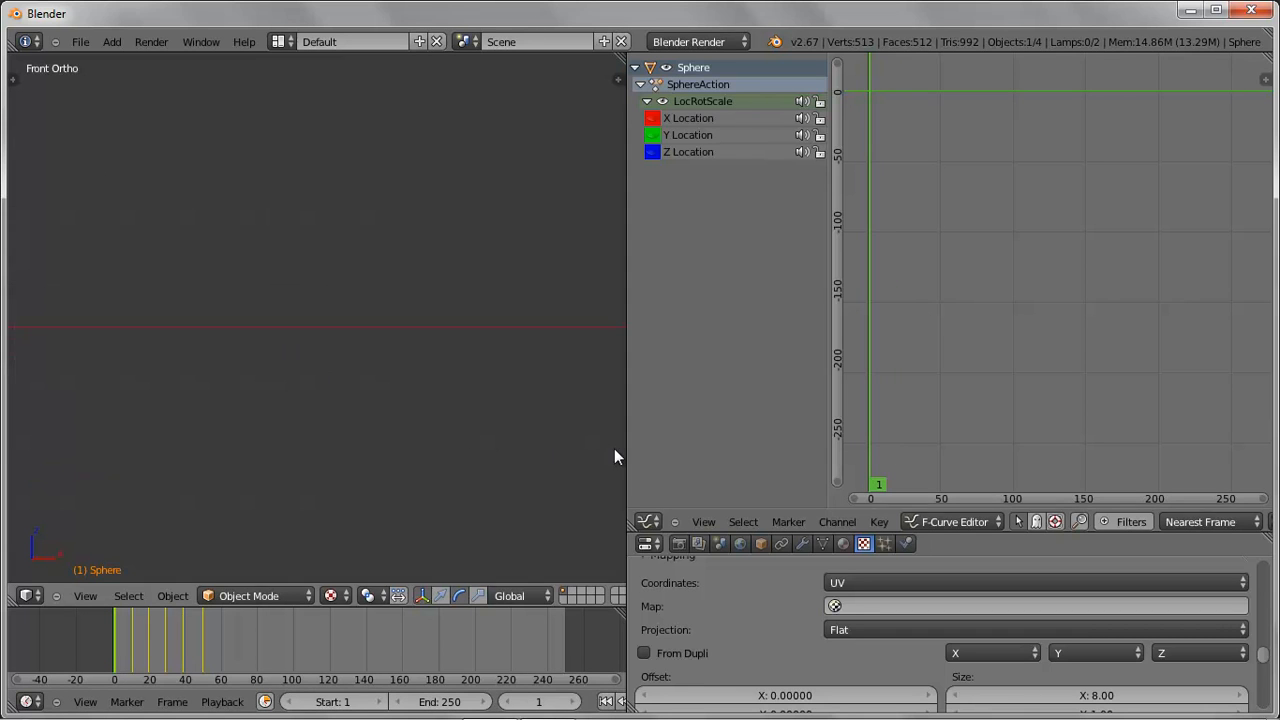
{"action": "left_click_drag", "start_coordinate": [626, 457], "coordinate": [981, 460]}
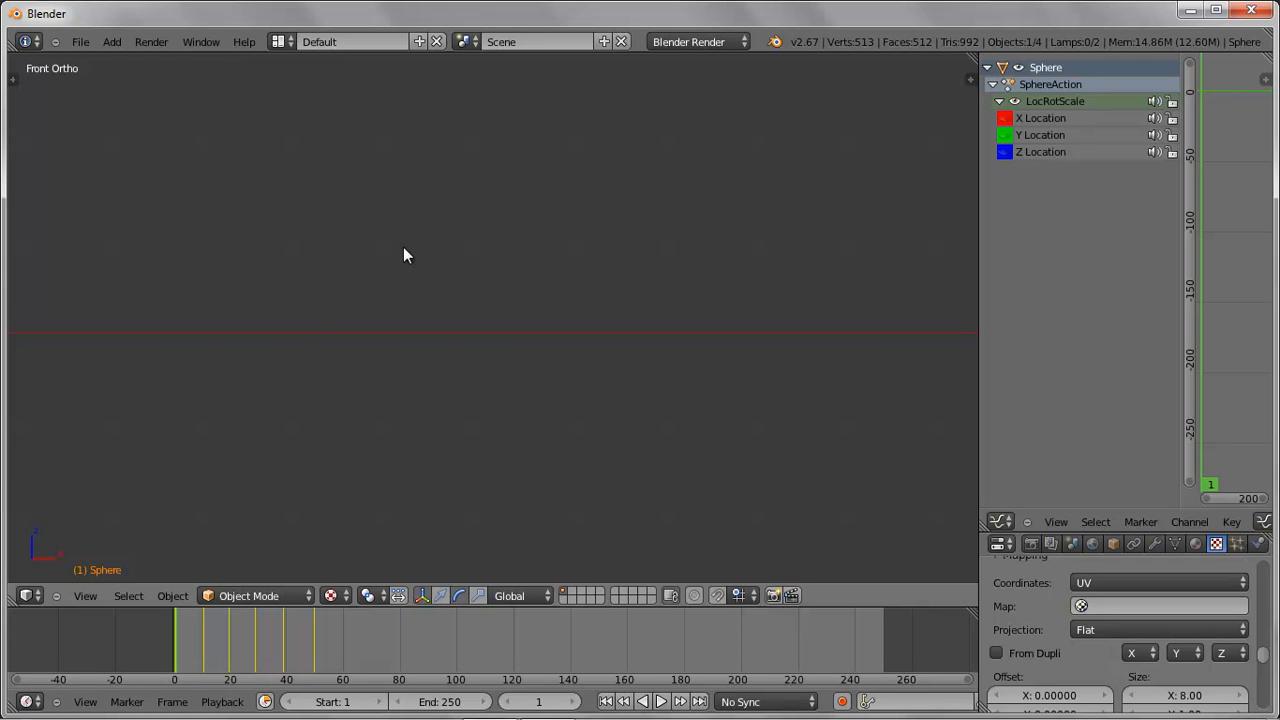
{"action": "middle_click_drag", "start_coordinate": [420, 320], "coordinate": [685, 314], "text": "shift"}
{"action": "middle_click_drag", "start_coordinate": [373, 341], "coordinate": [552, 360], "text": "shift"}
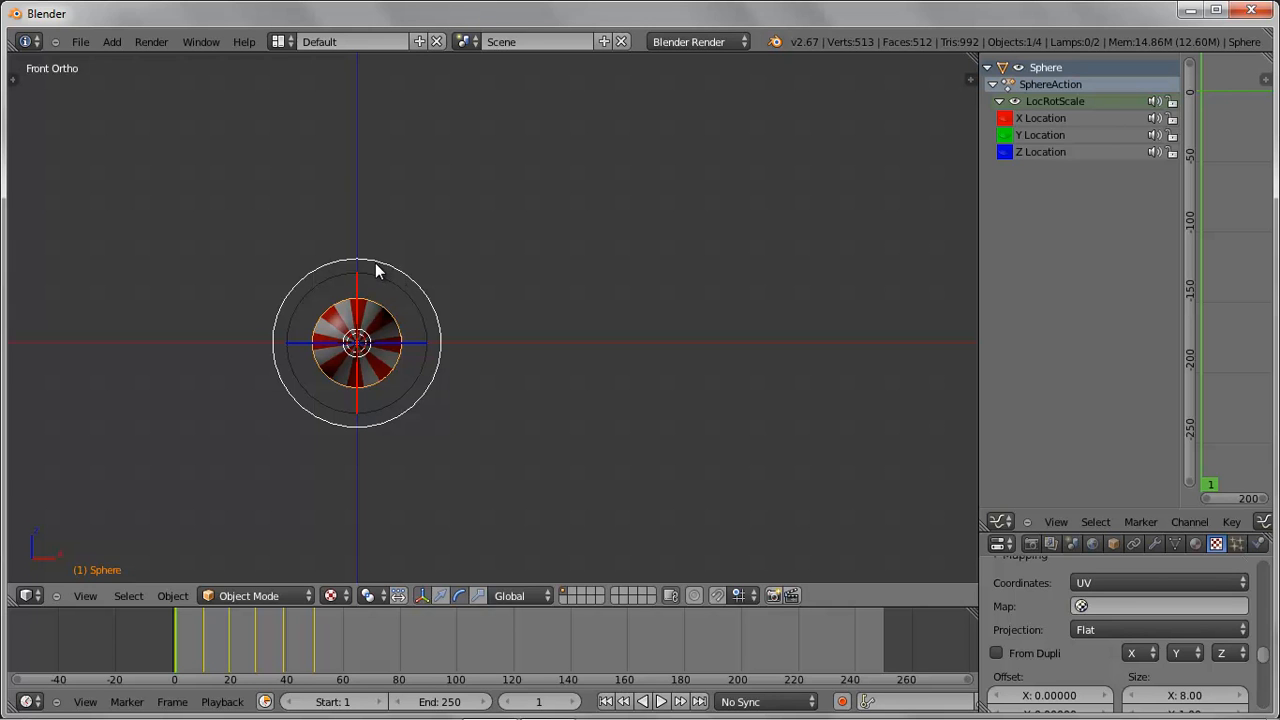
{"action": "key", "text": "i"}
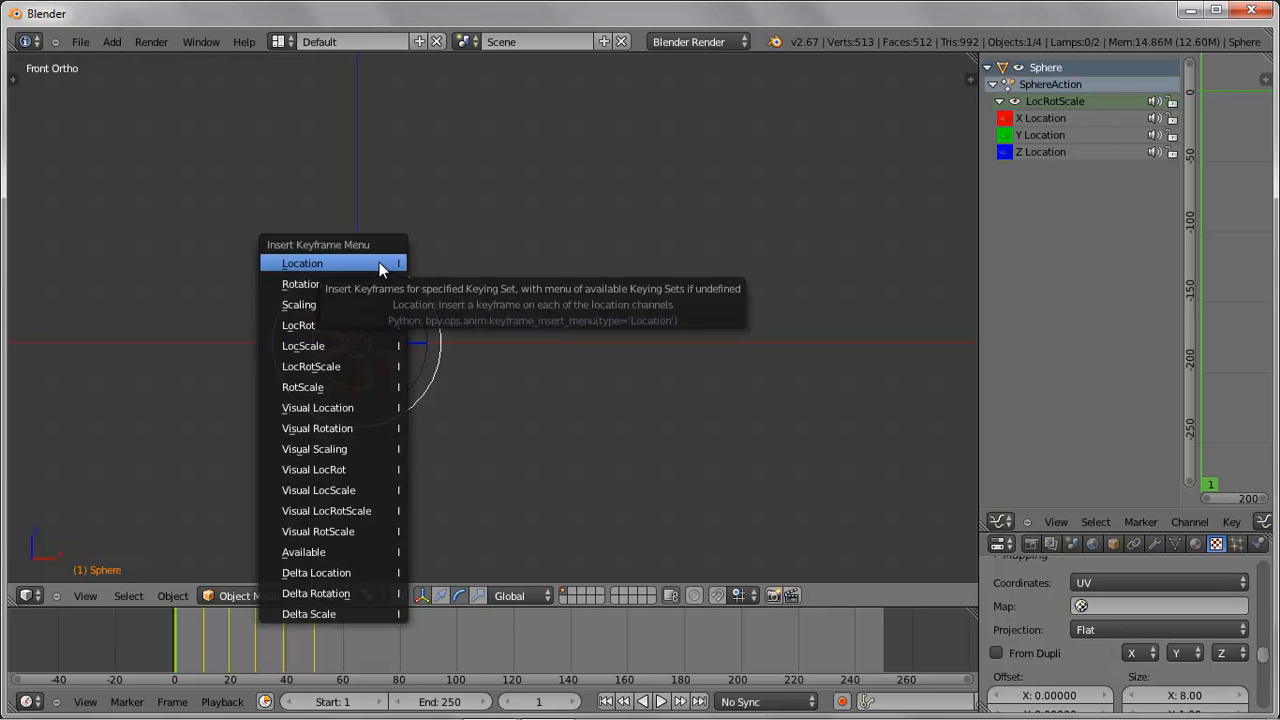
{"action": "left_click", "coordinate": [378, 287]}
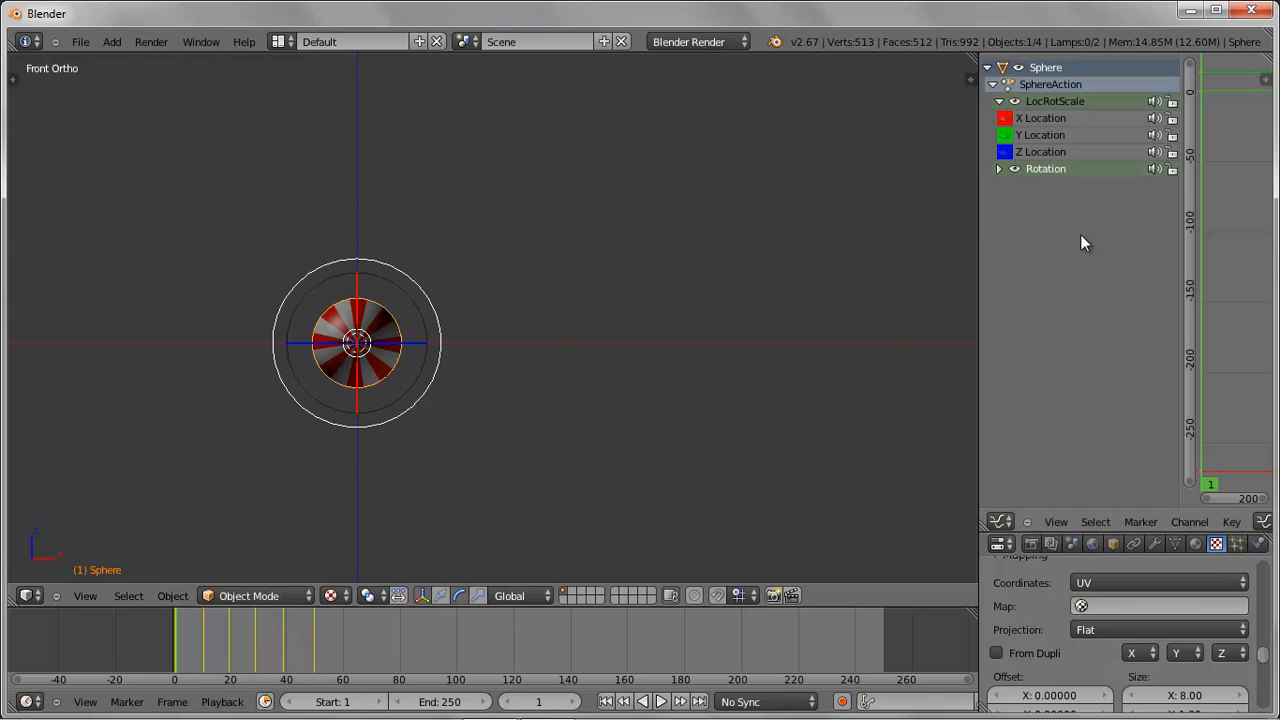
{"action": "left_click", "coordinate": [999, 169]}
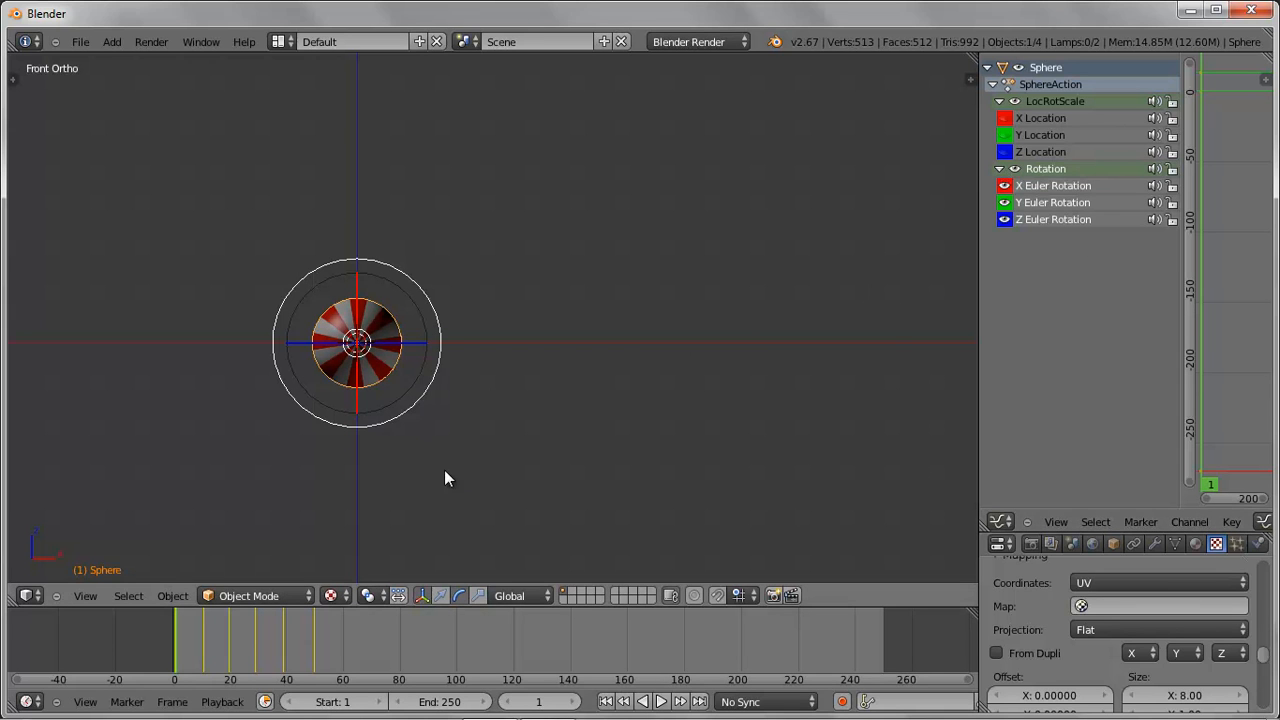
- Rotate the ball nearly a full turn about Y at frame 60 and insert a Rotation keyframe there
{"action": "left_click_drag", "start_coordinate": [186, 660], "coordinate": [343, 652]}
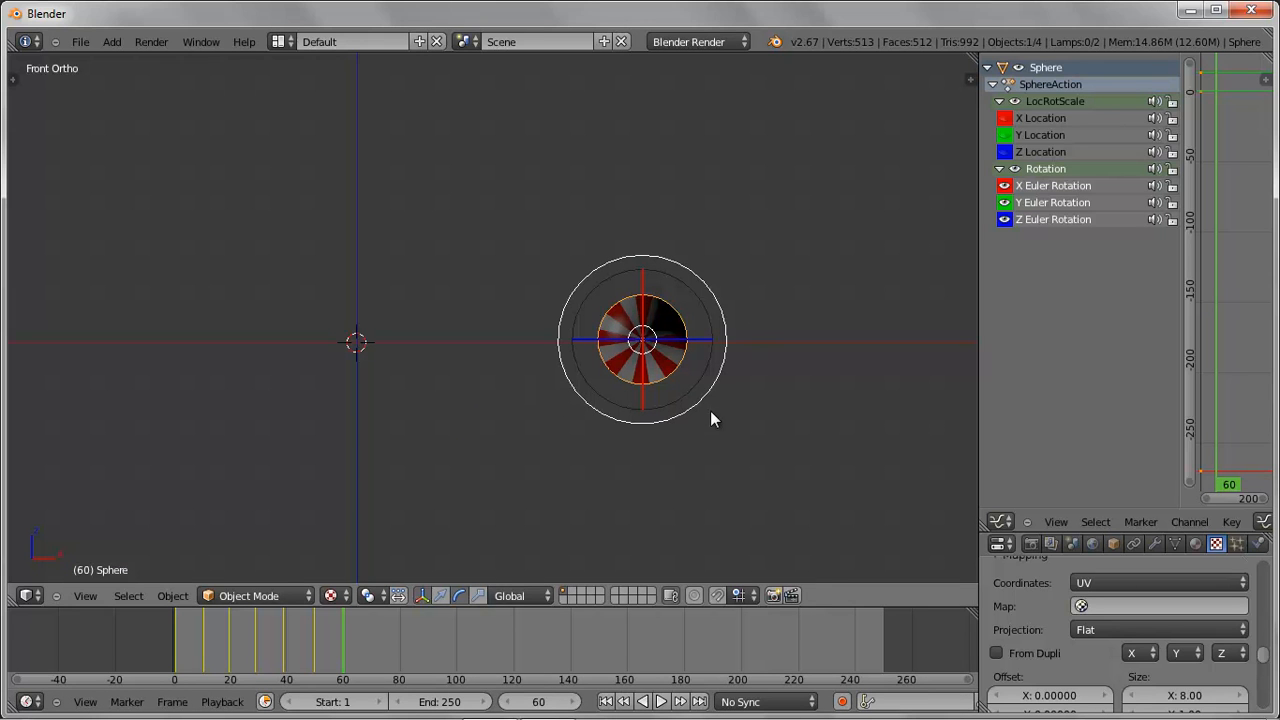
{"action": "key", "text": "r"}
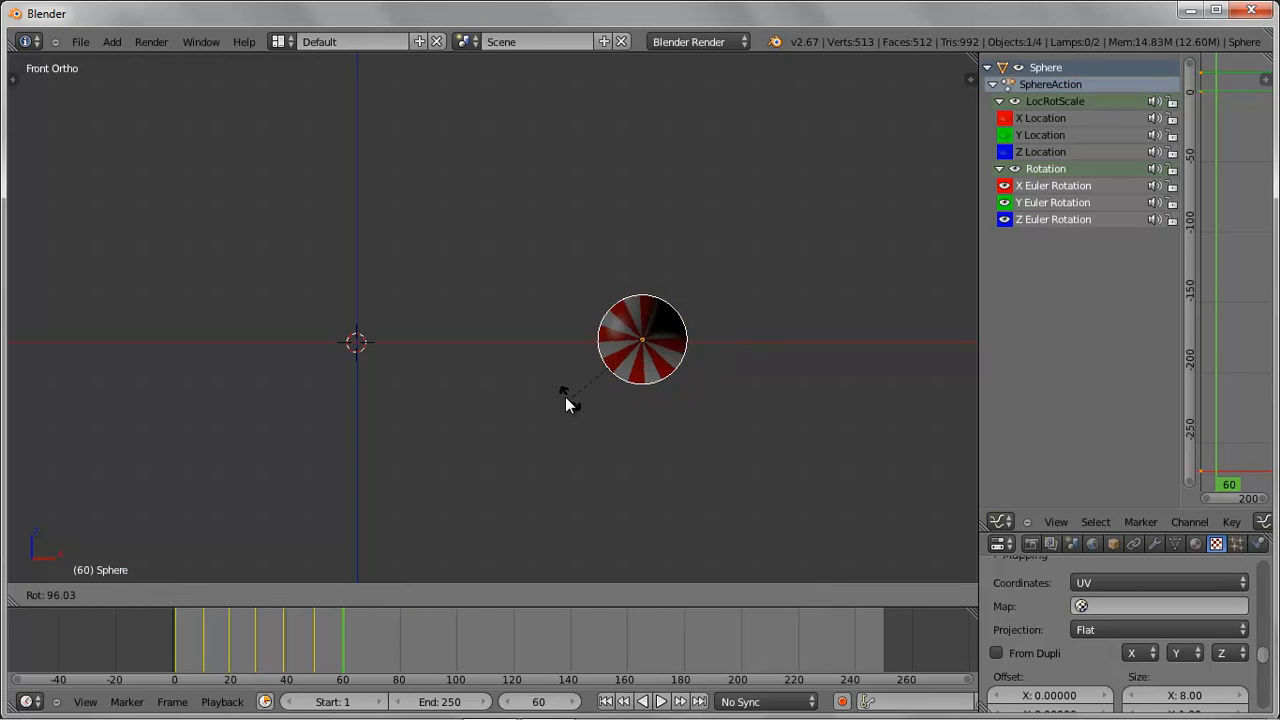
{"action": "left_click", "coordinate": [840, 342]}
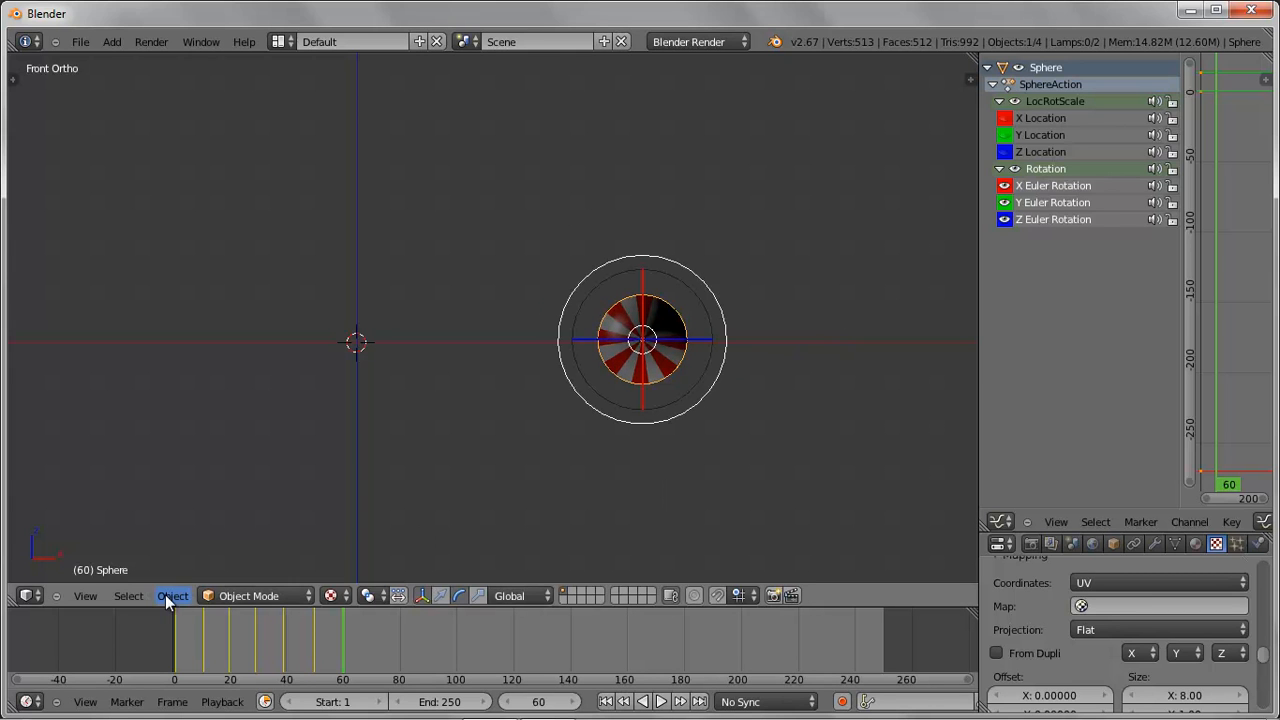
{"action": "key", "text": "i"}
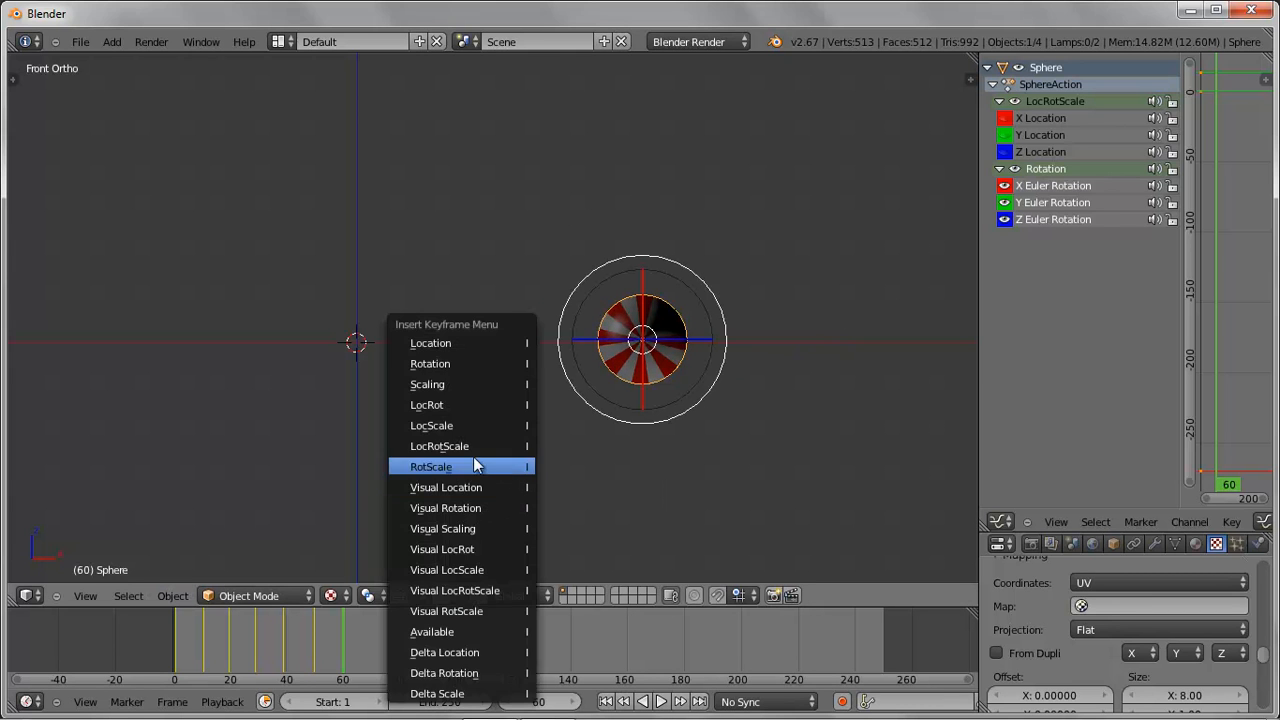
{"action": "left_click", "coordinate": [444, 366]}
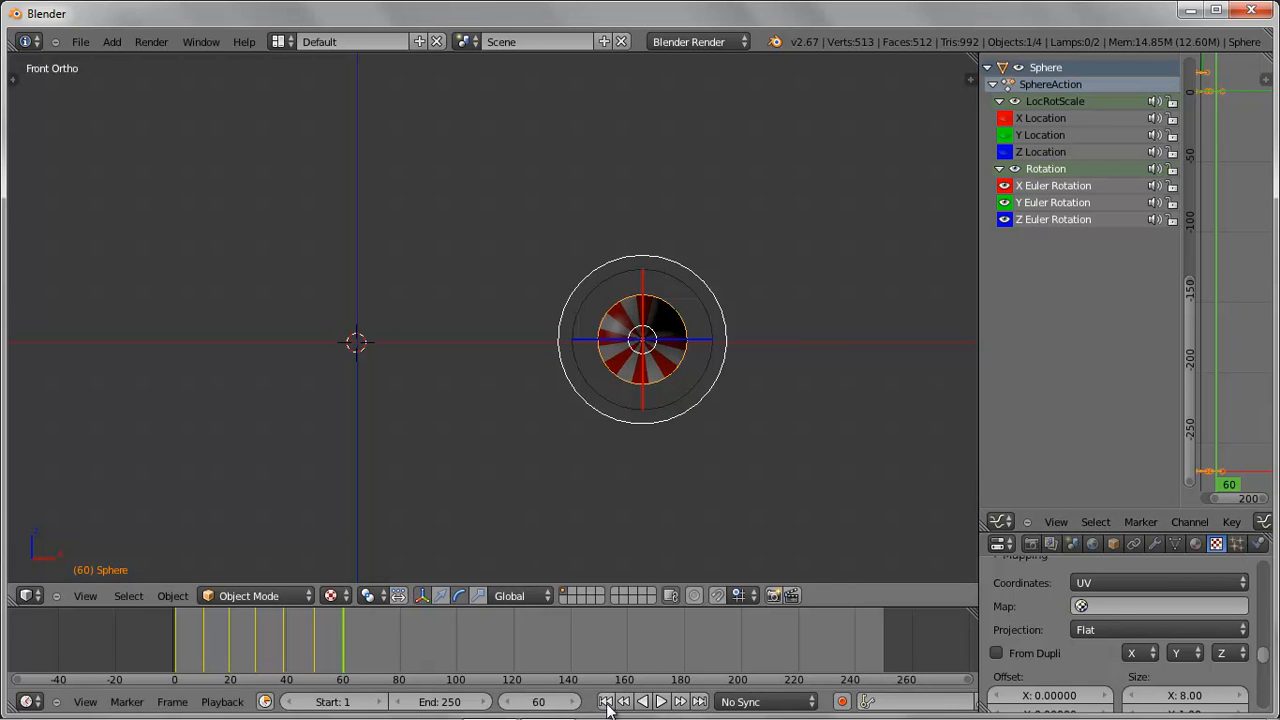
- Enlarge the Graph Editor with the rotation curves framed, and show only the Y Euler Rotation curve
{"action": "mouse_move", "coordinate": [344, 643]}
{"action": "left_mouse_down"}
{"action": "mouse_move", "coordinate": [166, 633]}
{"action": "mouse_move", "coordinate": [341, 631]}
{"action": "left_mouse_up"}
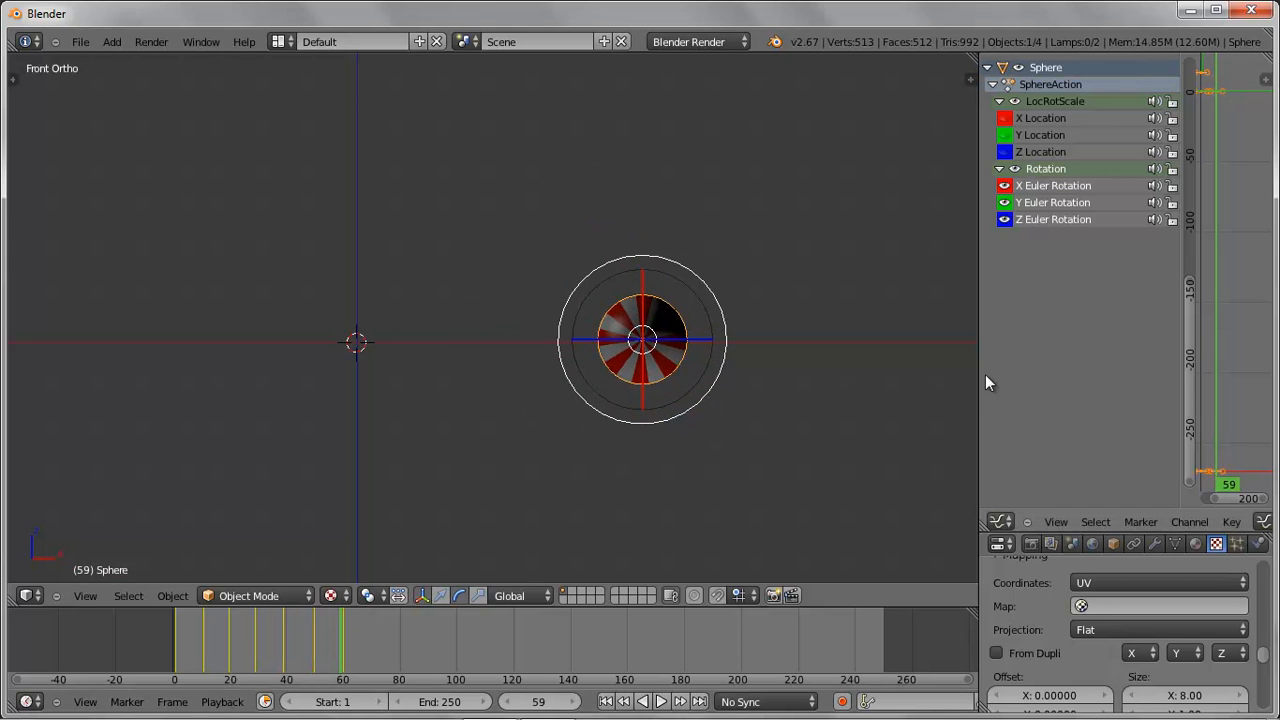
{"action": "left_click_drag", "start_coordinate": [977, 377], "coordinate": [616, 386]}
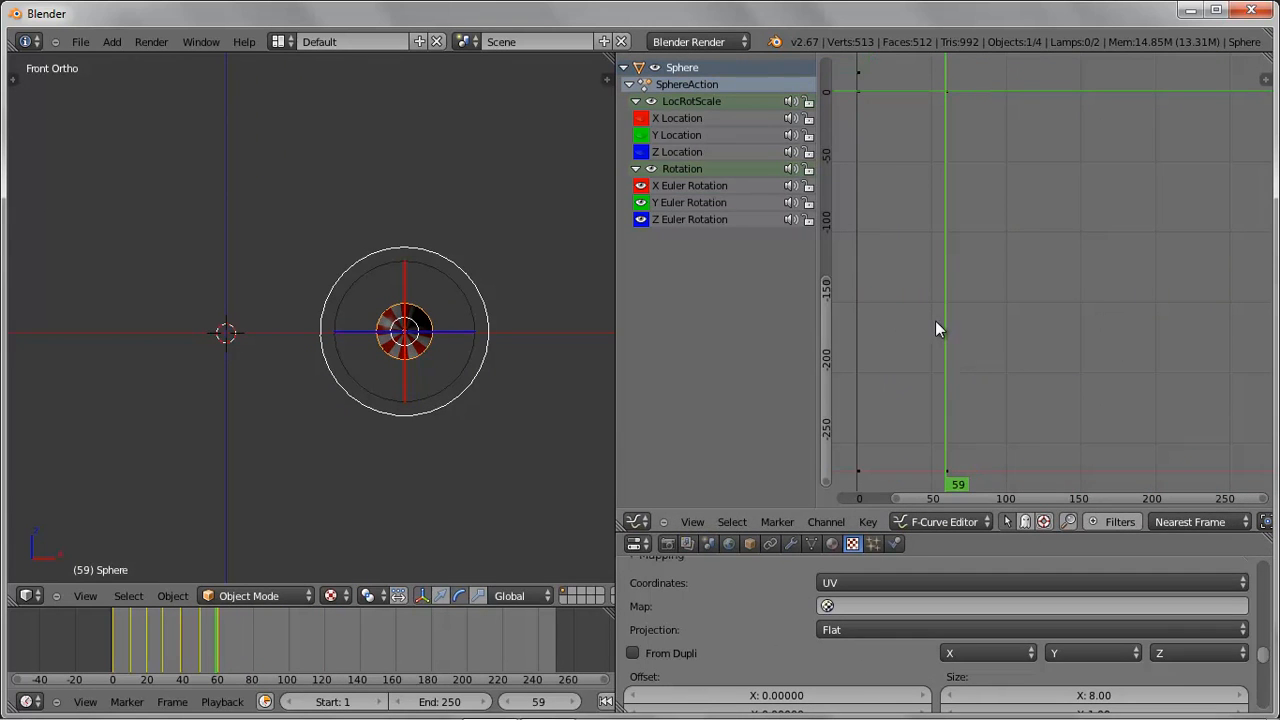
{"action": "left_click", "coordinate": [692, 521]}
{"action": "left_click", "coordinate": [745, 178]}
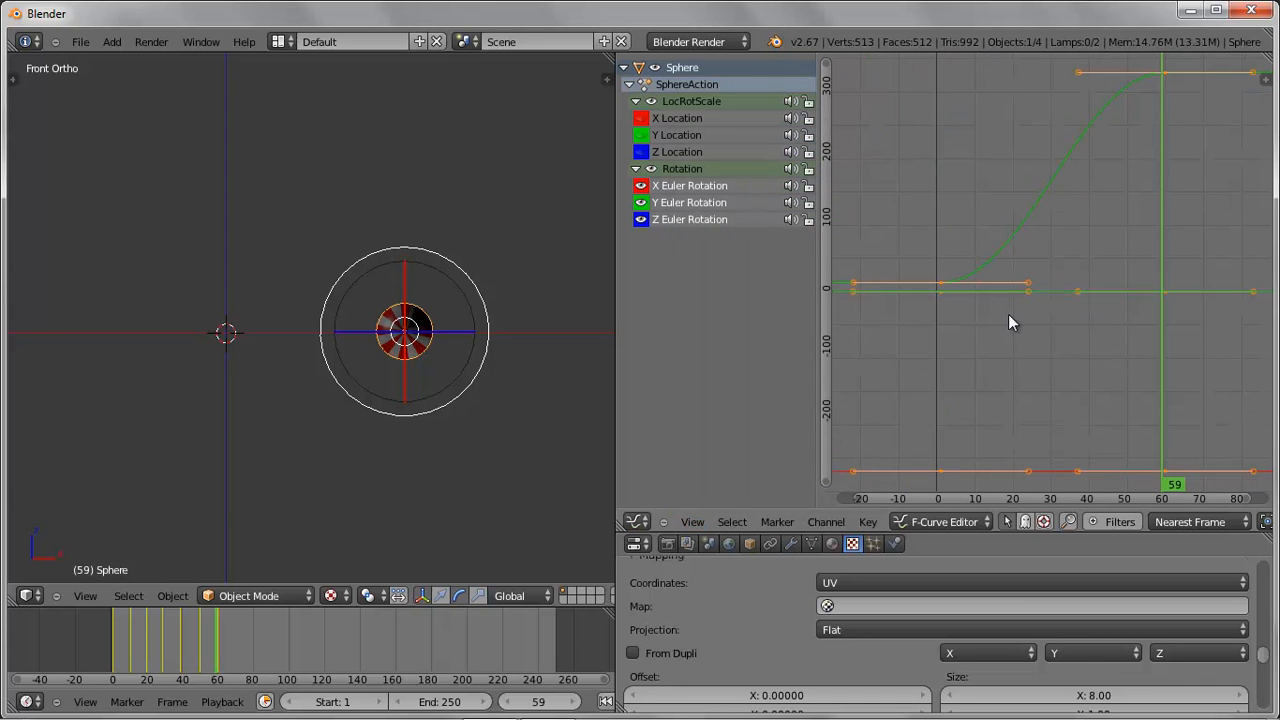
{"action": "middle_click_drag", "start_coordinate": [1077, 332], "coordinate": [1058, 394]}
{"action": "scroll", "coordinate": [1058, 413], "scroll_direction": "up", "scroll_amount": 2}
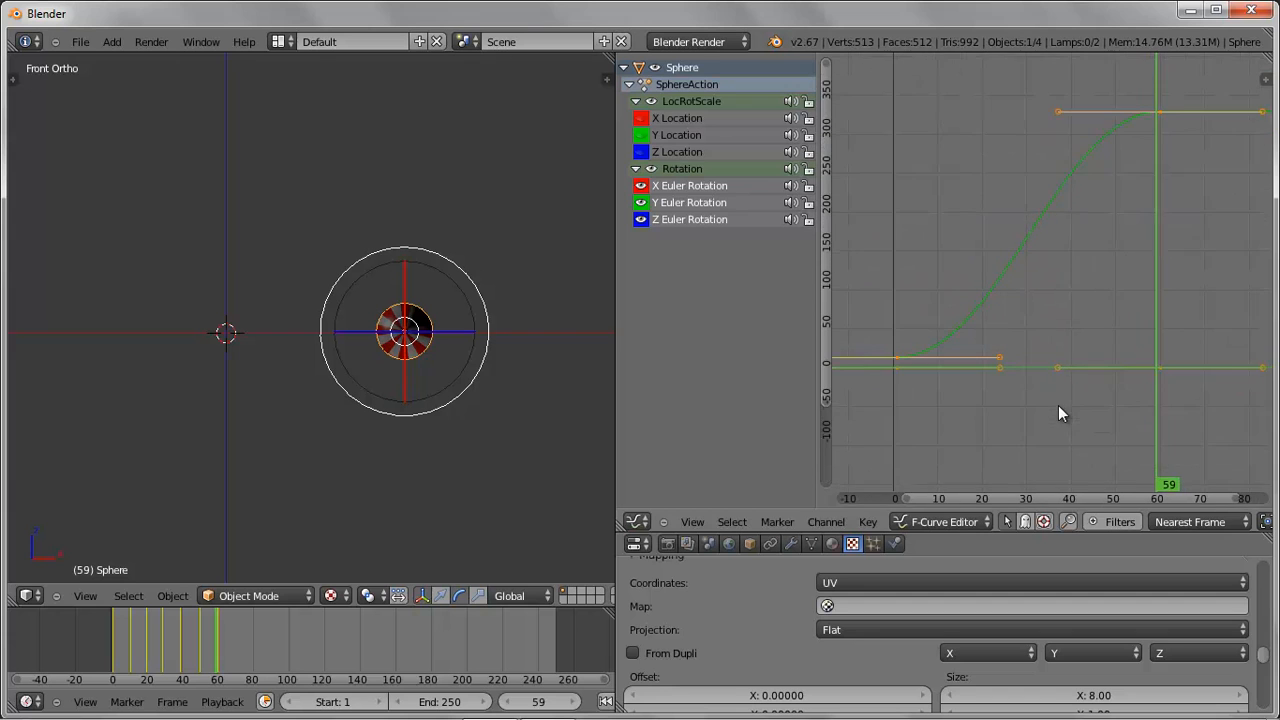
{"action": "left_click", "coordinate": [641, 219]}
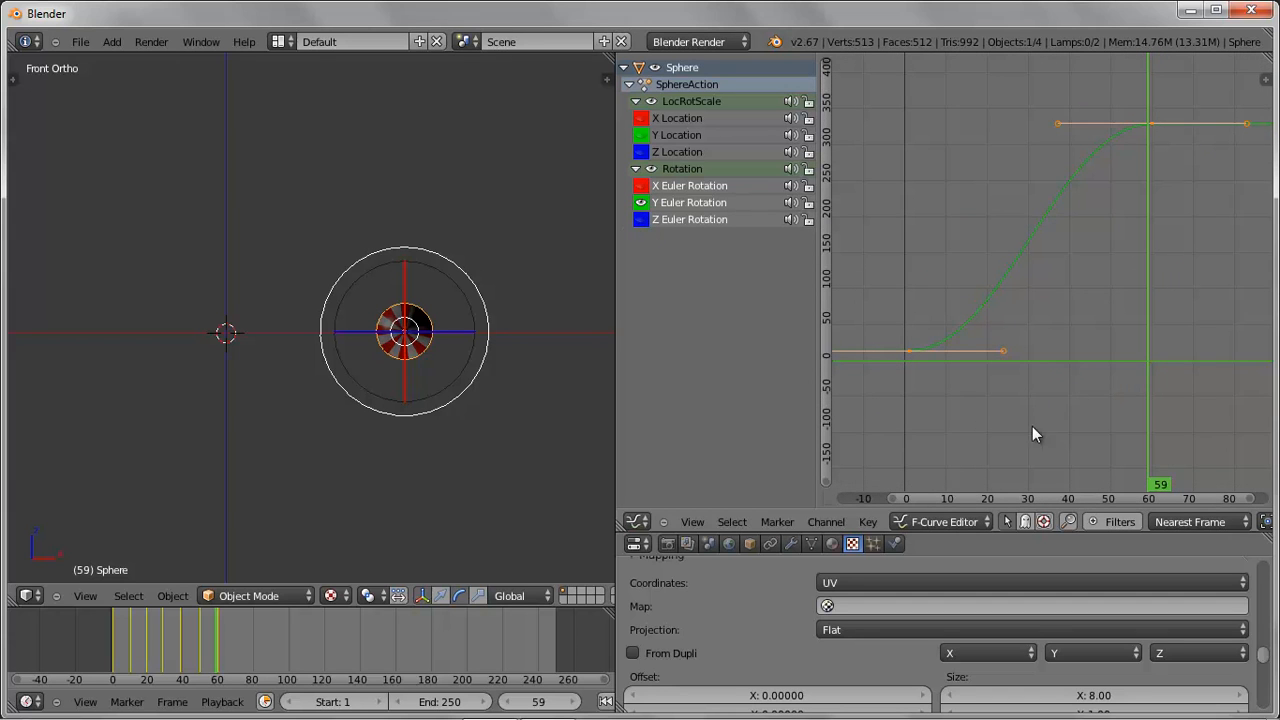
- Raise the outgoing handle of the Y Euler Rotation curve's first keyframe to about frame 36, straightening the start of the curve
{"action": "key", "text": "a"}
{"action": "key", "text": "a"}
{"action": "left_click", "coordinate": [868, 521]}
{"action": "right_click", "coordinate": [1004, 352]}
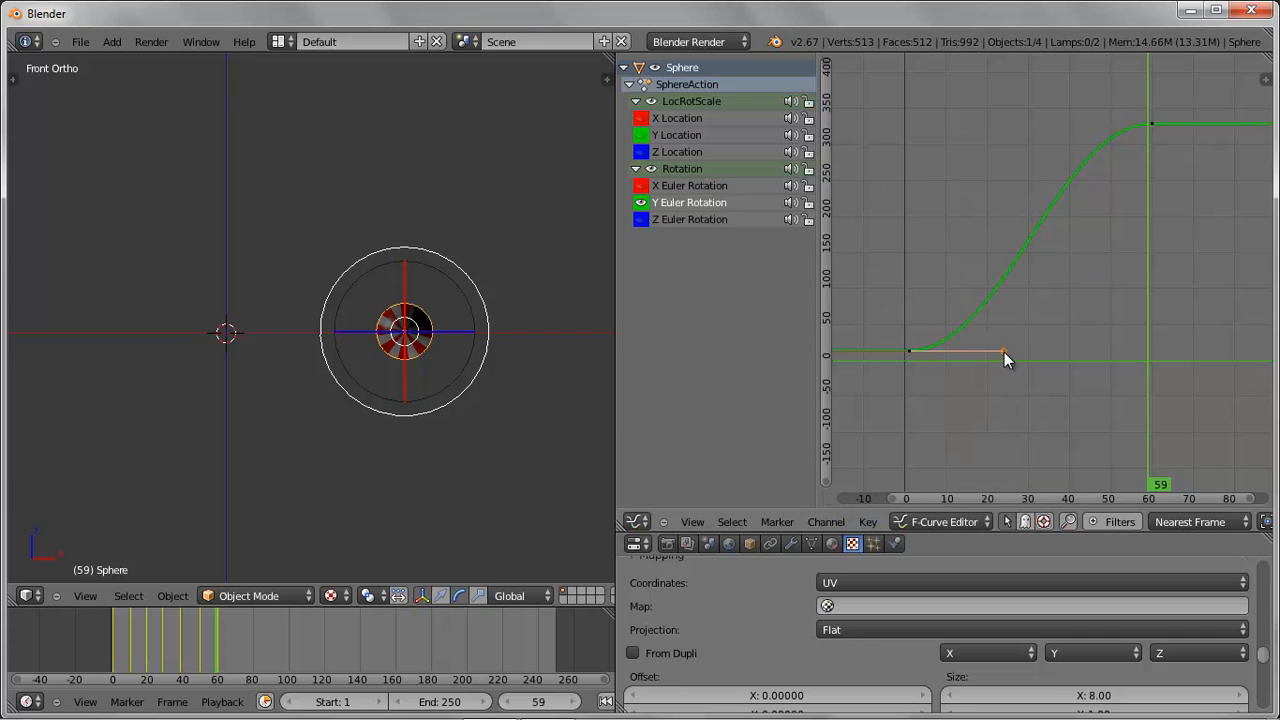
{"action": "key", "text": "g"}
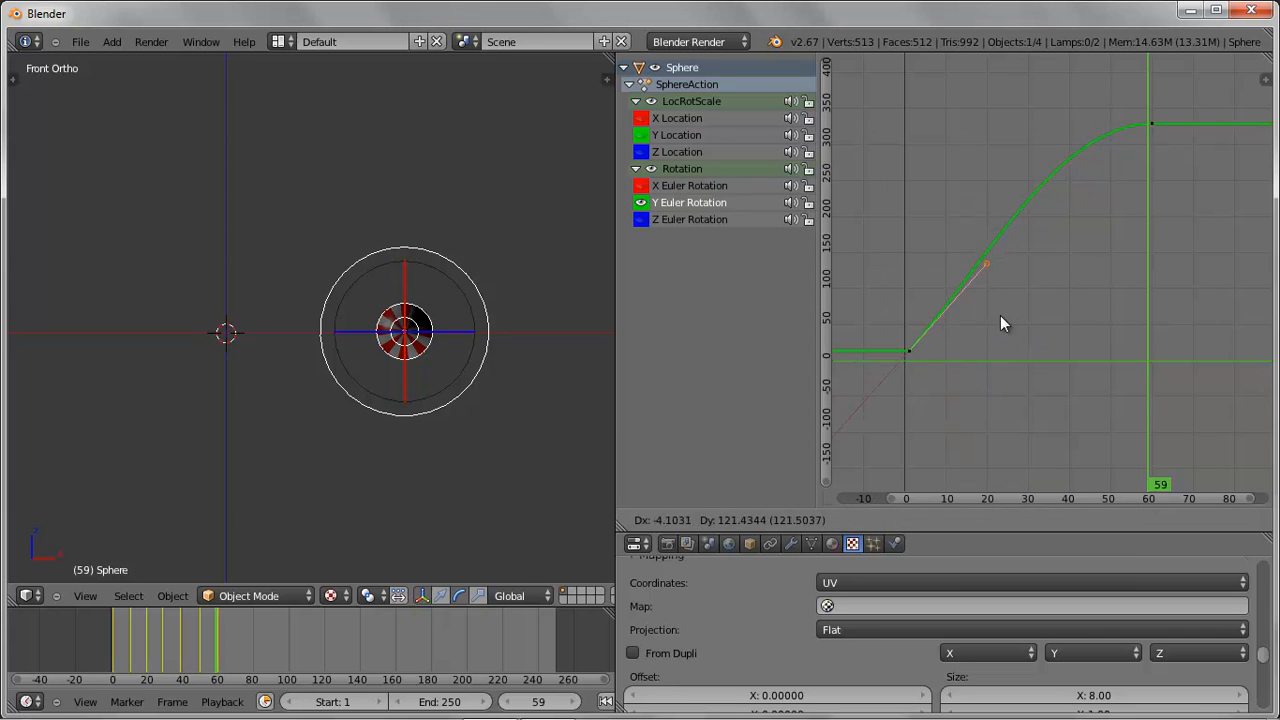
{"action": "left_click", "coordinate": [1063, 233]}
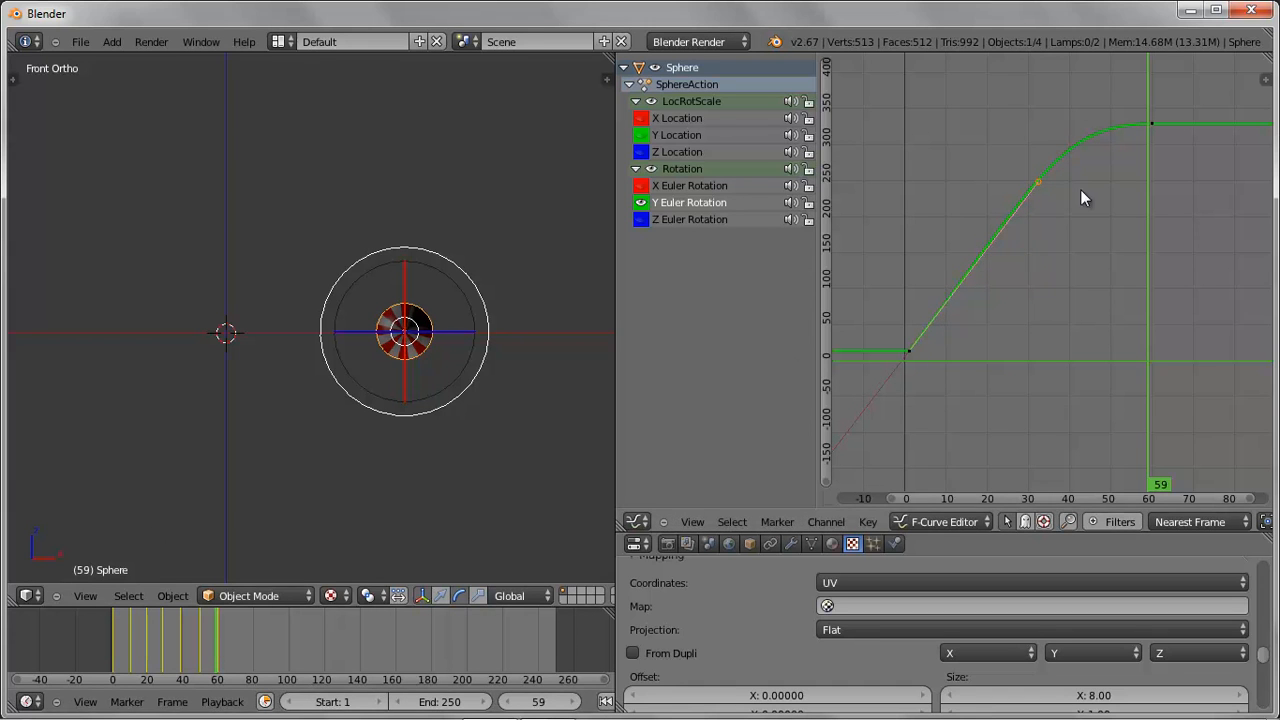
{"action": "left_click_drag", "start_coordinate": [216, 642], "coordinate": [202, 649]}
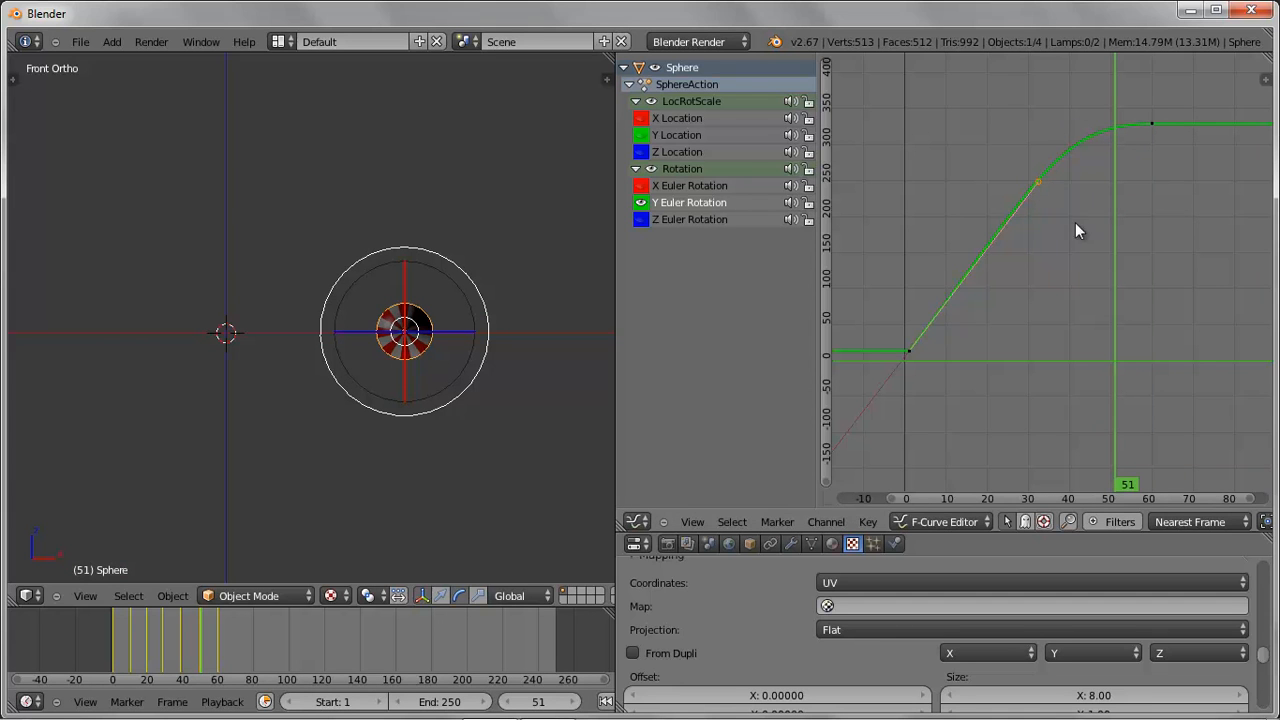
{"action": "key", "text": "g"}
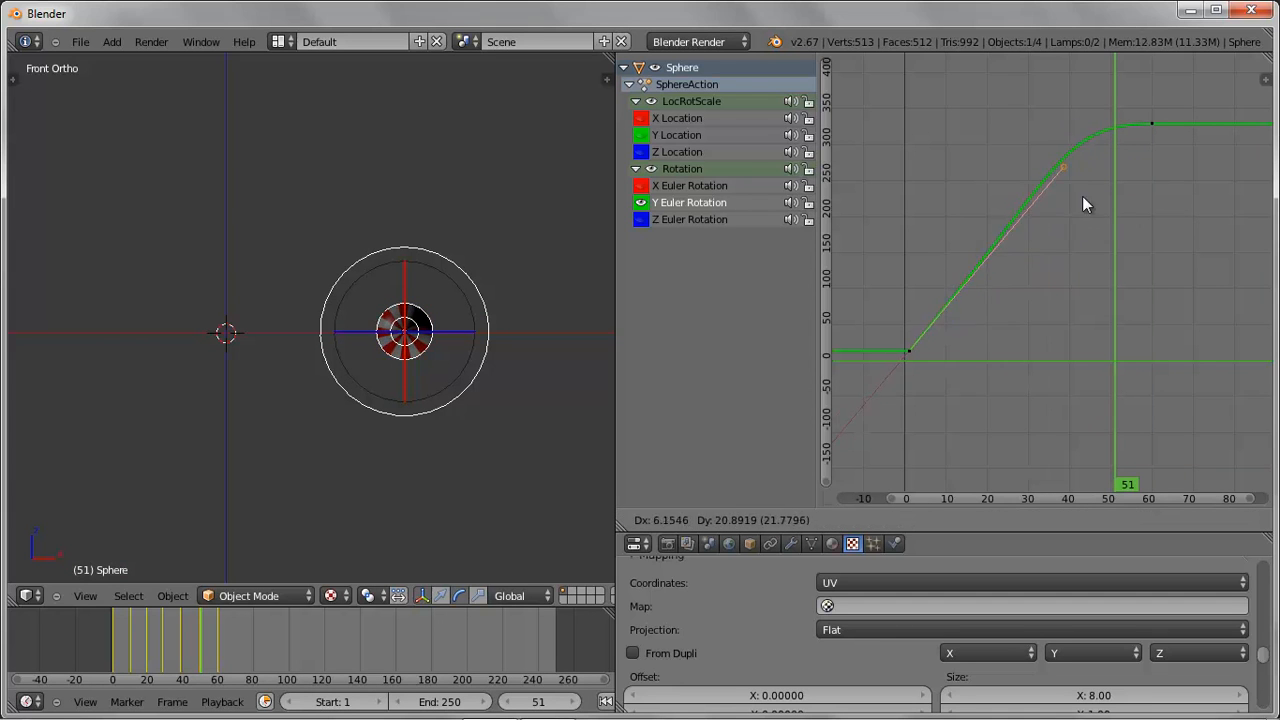
{"action": "left_click", "coordinate": [1078, 196]}
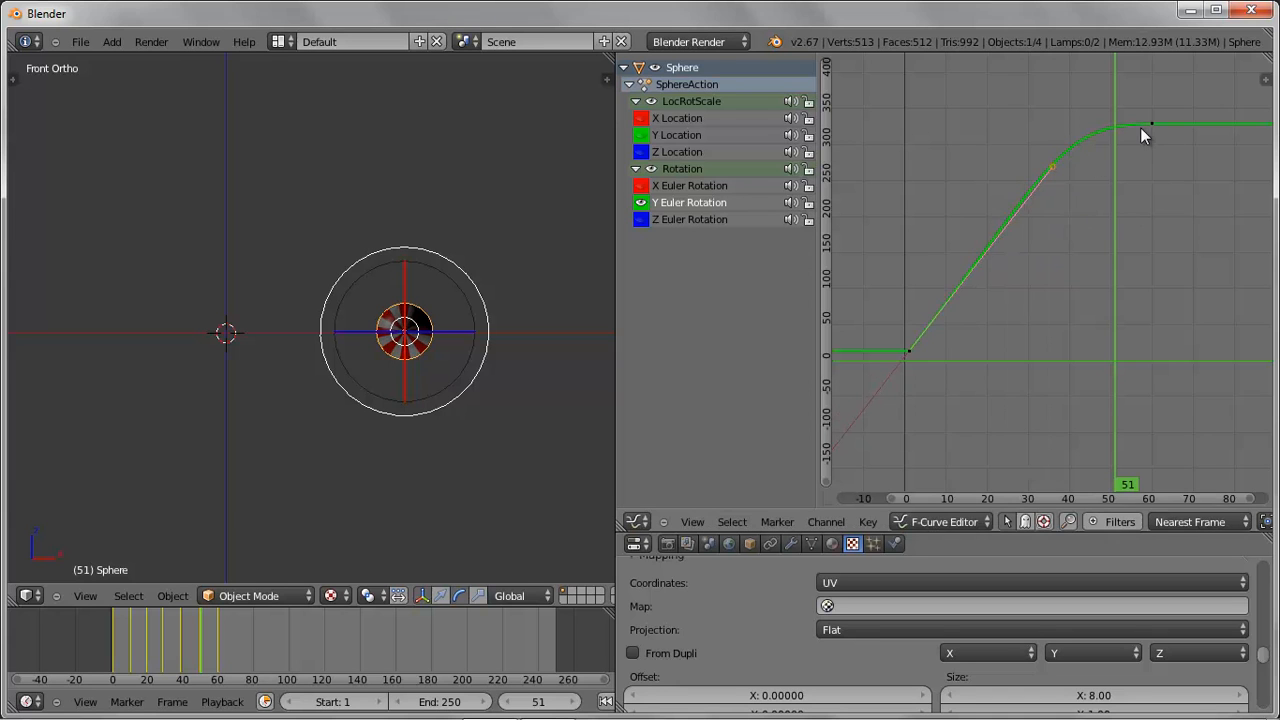
- Shorten the incoming handle of the Y Euler Rotation keyframe at frame 60 to about frame 55
{"action": "right_click", "coordinate": [1151, 125]}
{"action": "right_click", "coordinate": [1058, 124]}
{"action": "key", "text": "g"}
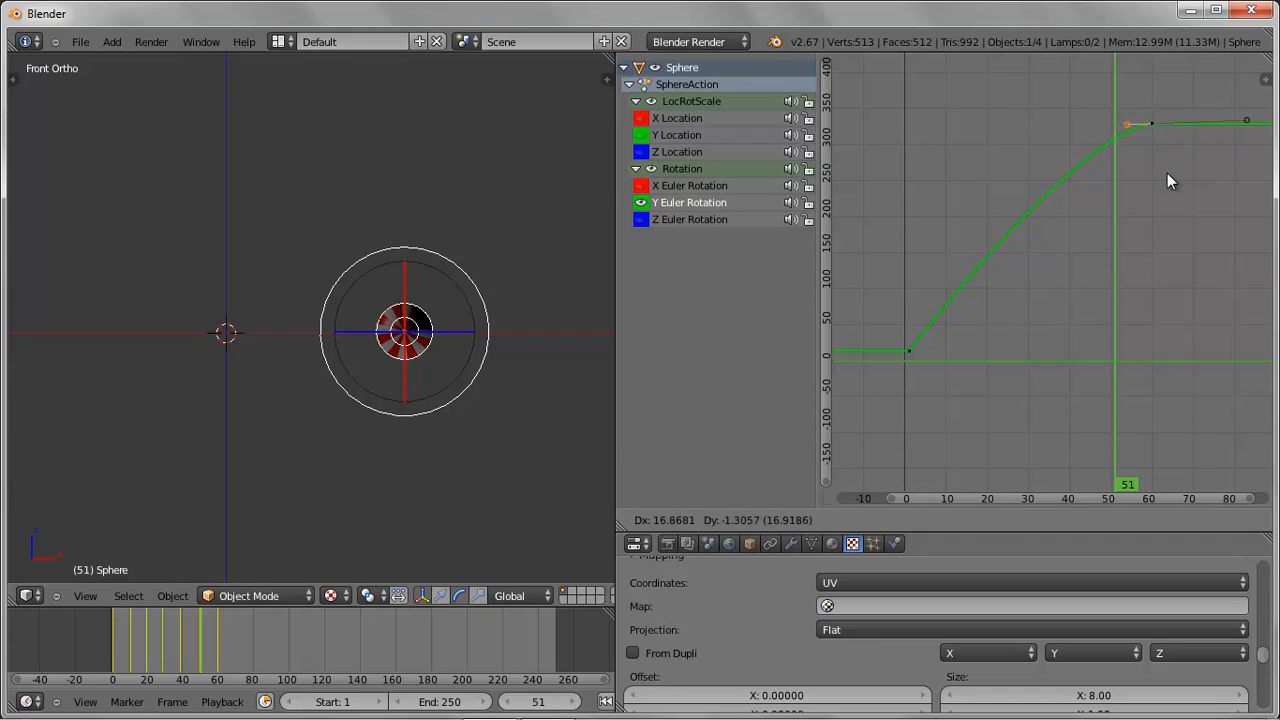
{"action": "left_click", "coordinate": [1167, 172]}
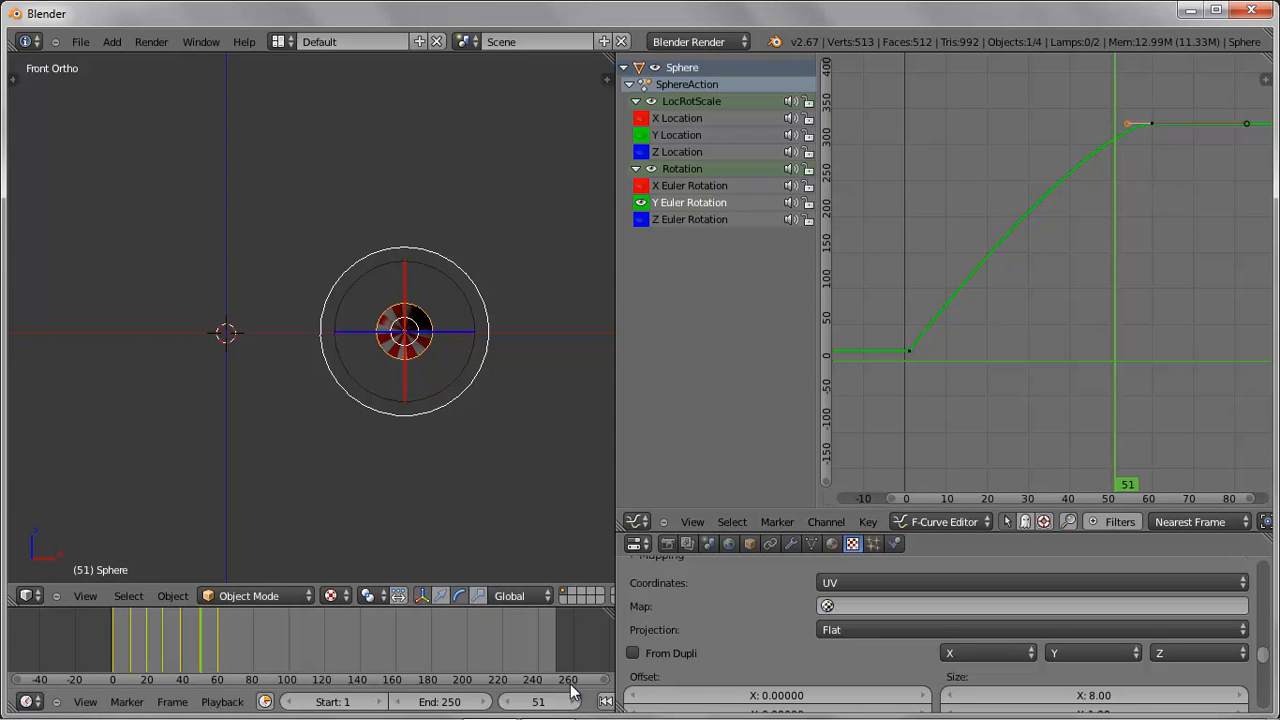
- Play the animation from frame 1 to check the ball's bounce and roll
{"action": "left_click", "coordinate": [606, 701]}
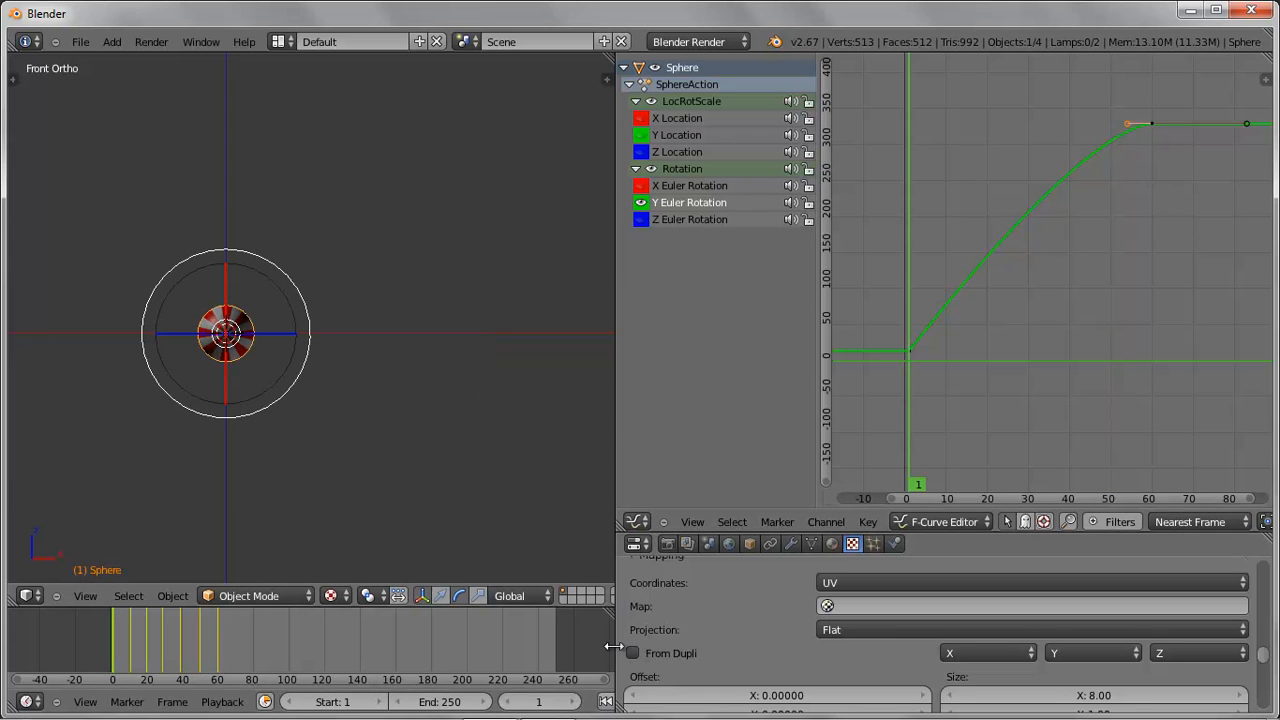
{"action": "middle_click_drag", "start_coordinate": [578, 699], "coordinate": [344, 693]}
{"action": "left_click", "coordinate": [423, 702]}
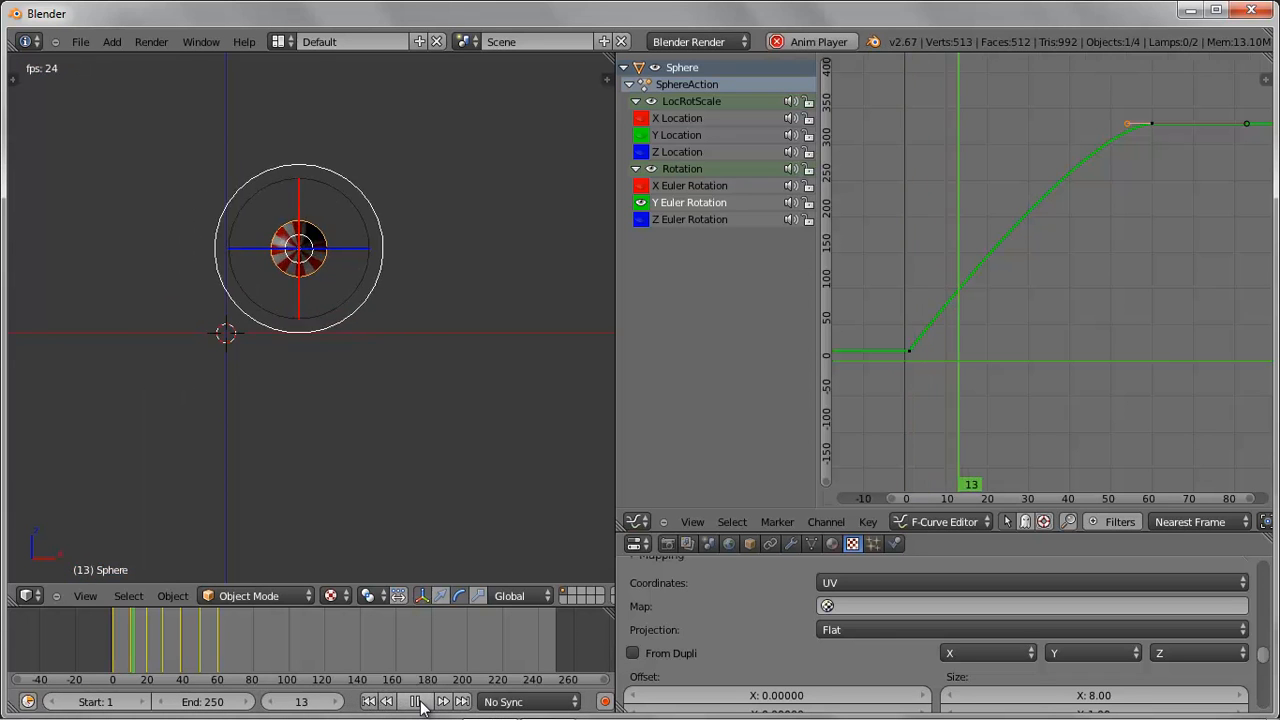
{"action": "left_click", "coordinate": [416, 702]}
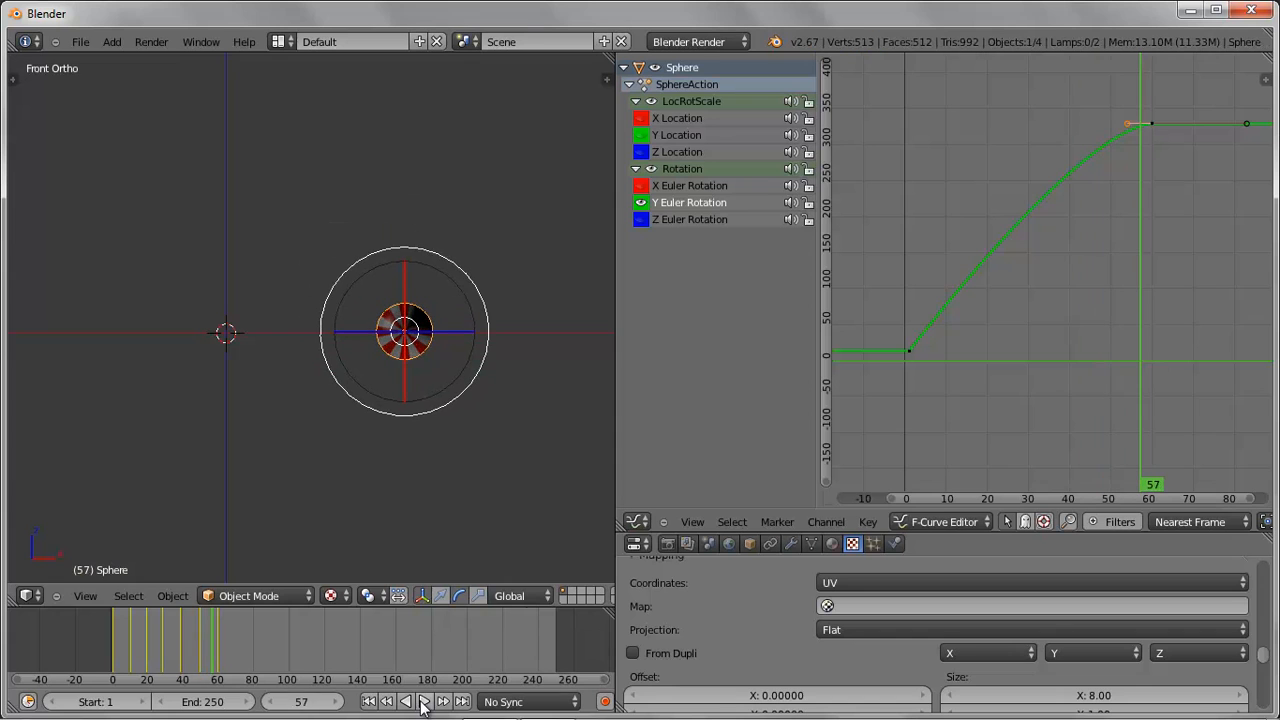
- Lower the Y Euler Rotation keyframe at frame 60 to about 125° and stretch the first keyframe's outgoing handle to about frame 52
{"action": "right_click", "coordinate": [1151, 124], "text": "shift"}
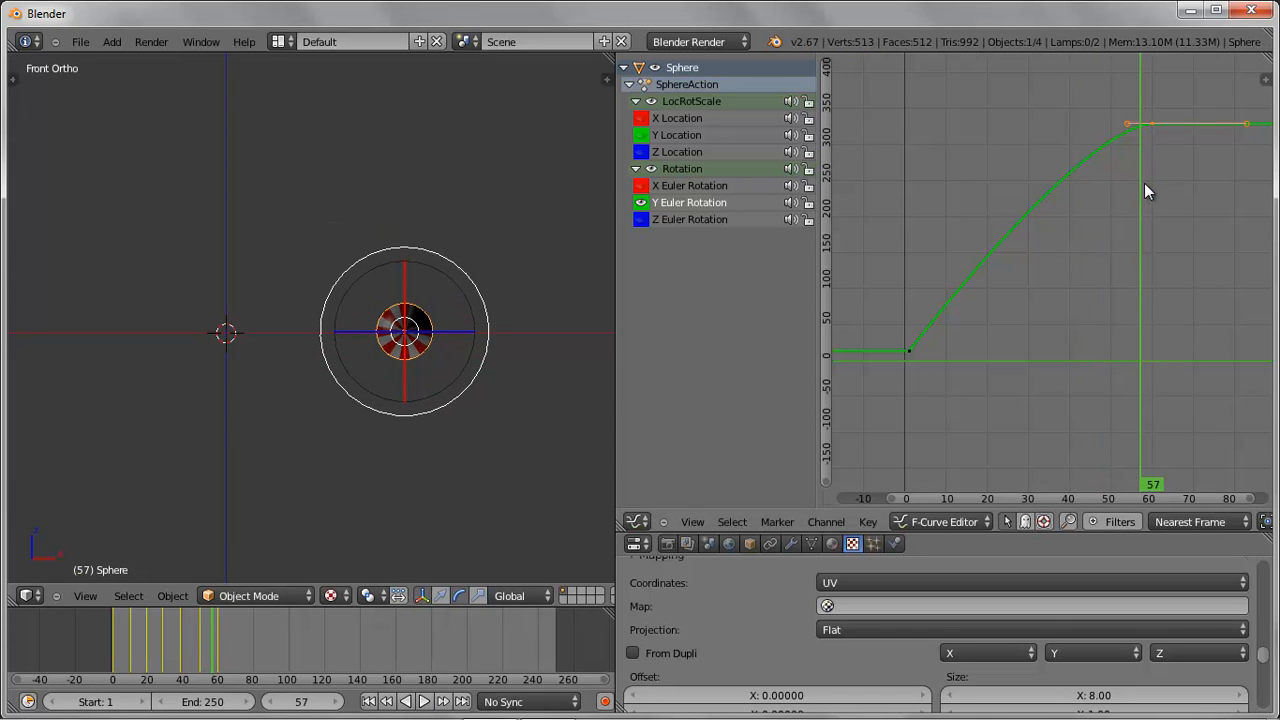
{"action": "key", "text": "g"}
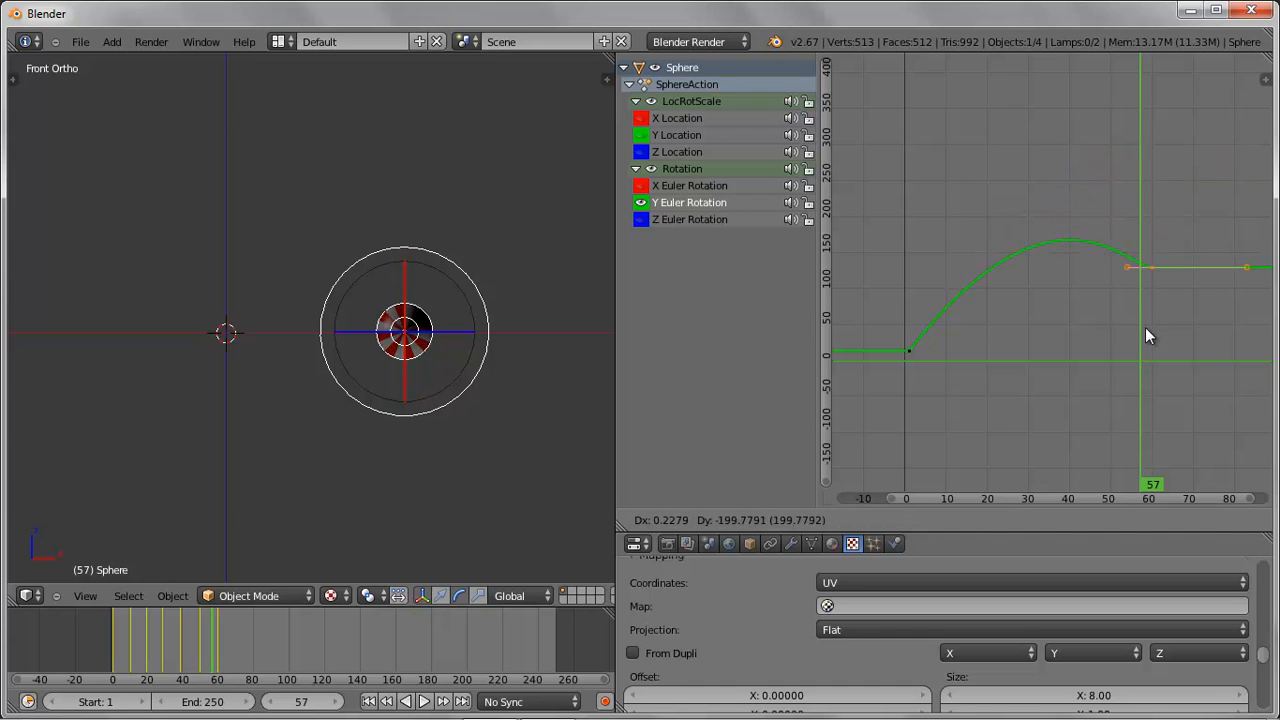
{"action": "left_click", "coordinate": [1146, 328]}
{"action": "right_click", "coordinate": [909, 353]}
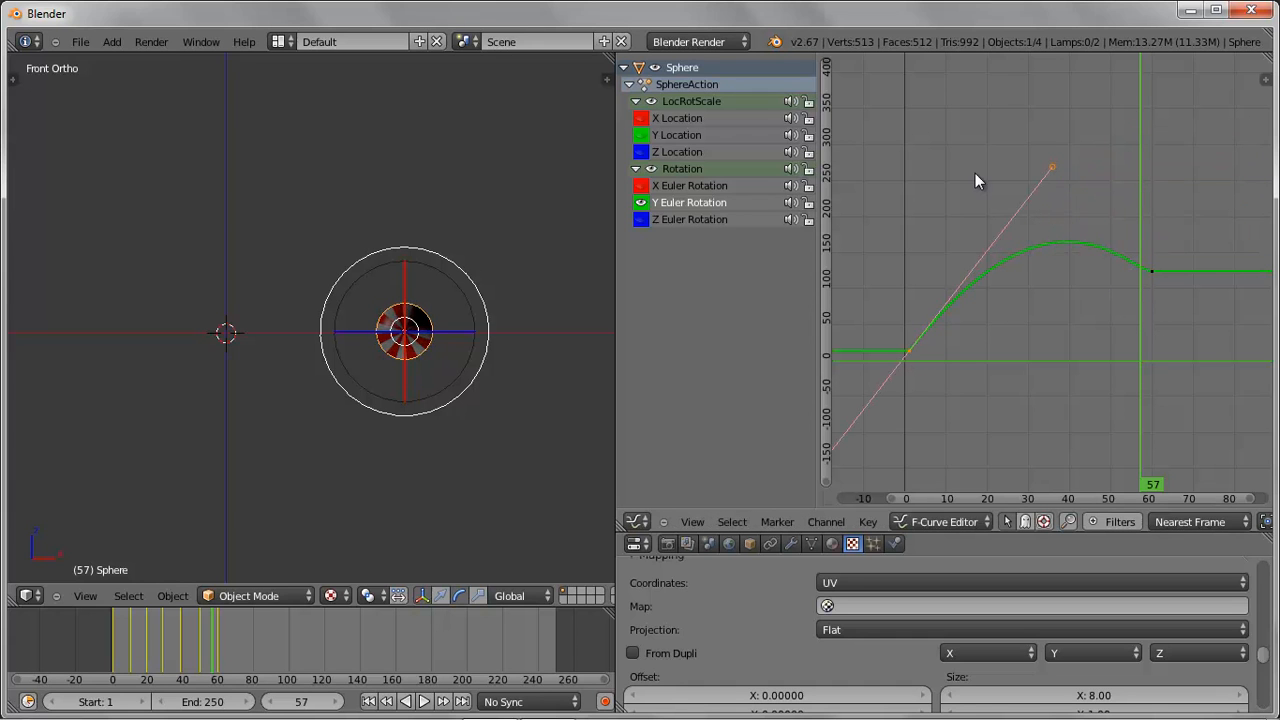
{"action": "left_click_drag", "start_coordinate": [1050, 165], "coordinate": [1049, 167]}
{"action": "right_click_drag", "start_coordinate": [1050, 162], "coordinate": [1134, 338]}
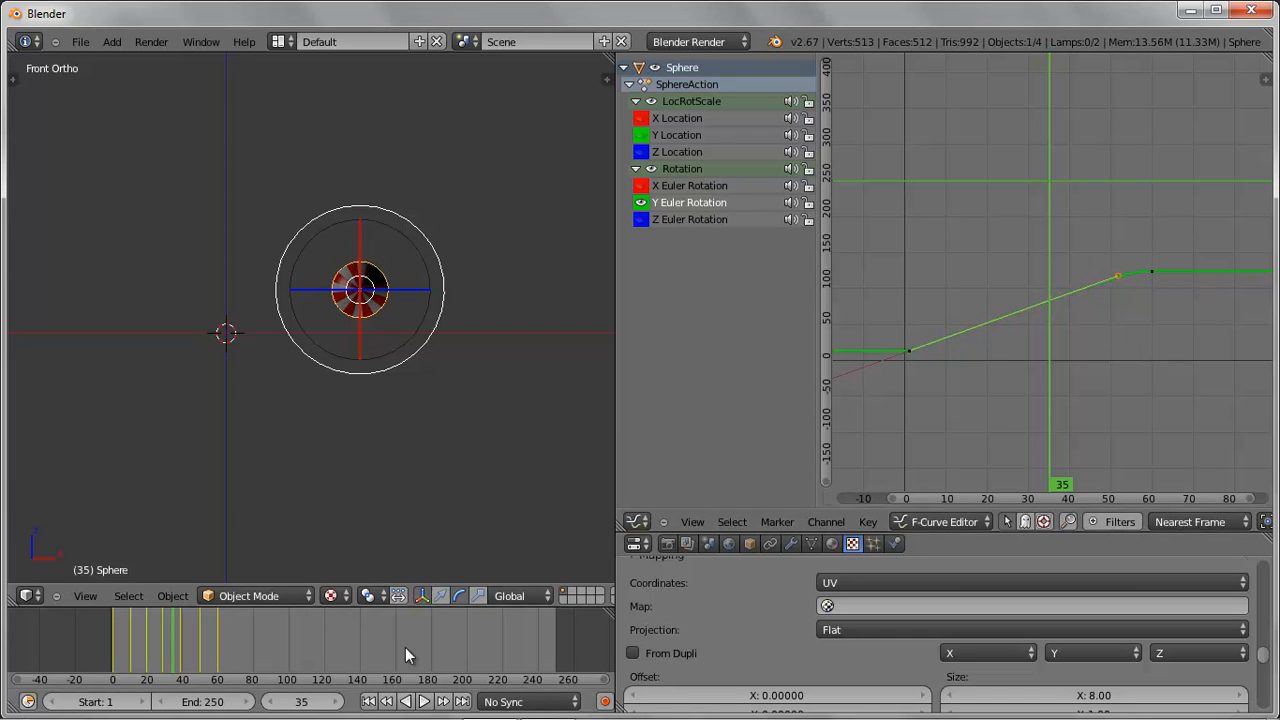
- Move the last Y Euler Rotation keyframe to about frame 70 and extend its incoming handle back to about frame 50
{"action": "left_click_drag", "start_coordinate": [171, 642], "coordinate": [220, 646]}
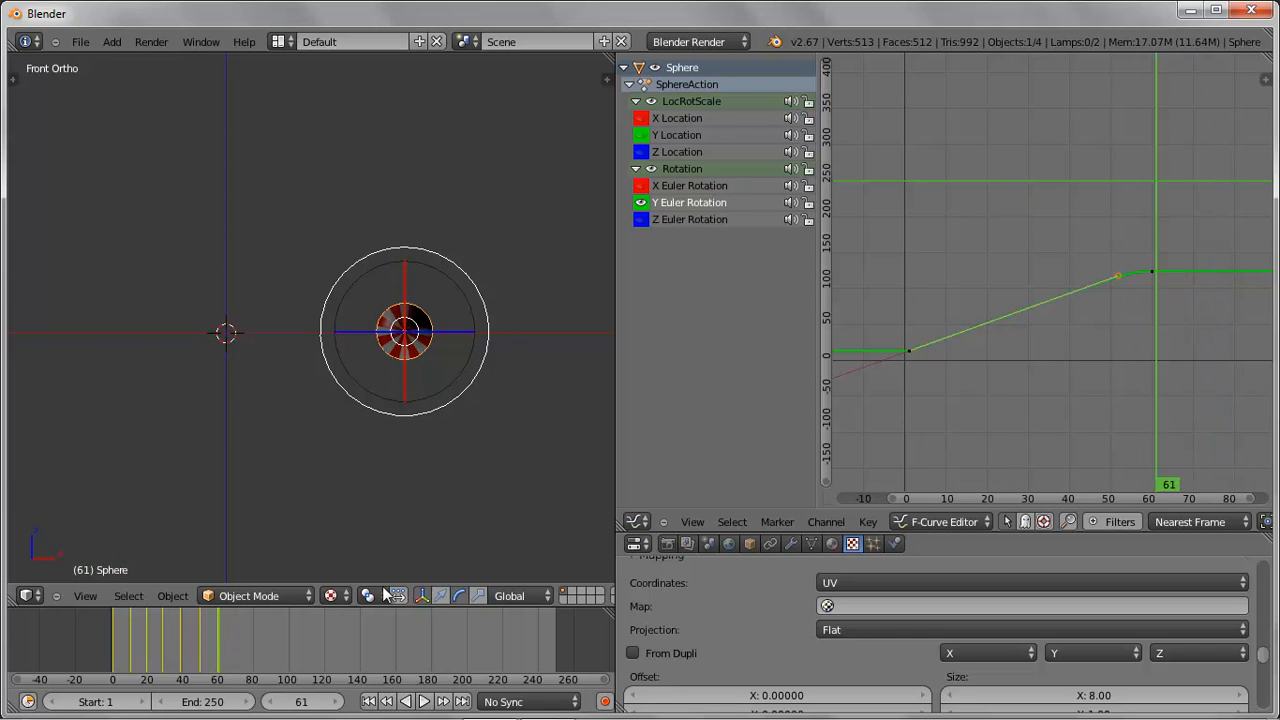
{"action": "right_click", "coordinate": [1150, 273]}
{"action": "key", "text": "g"}
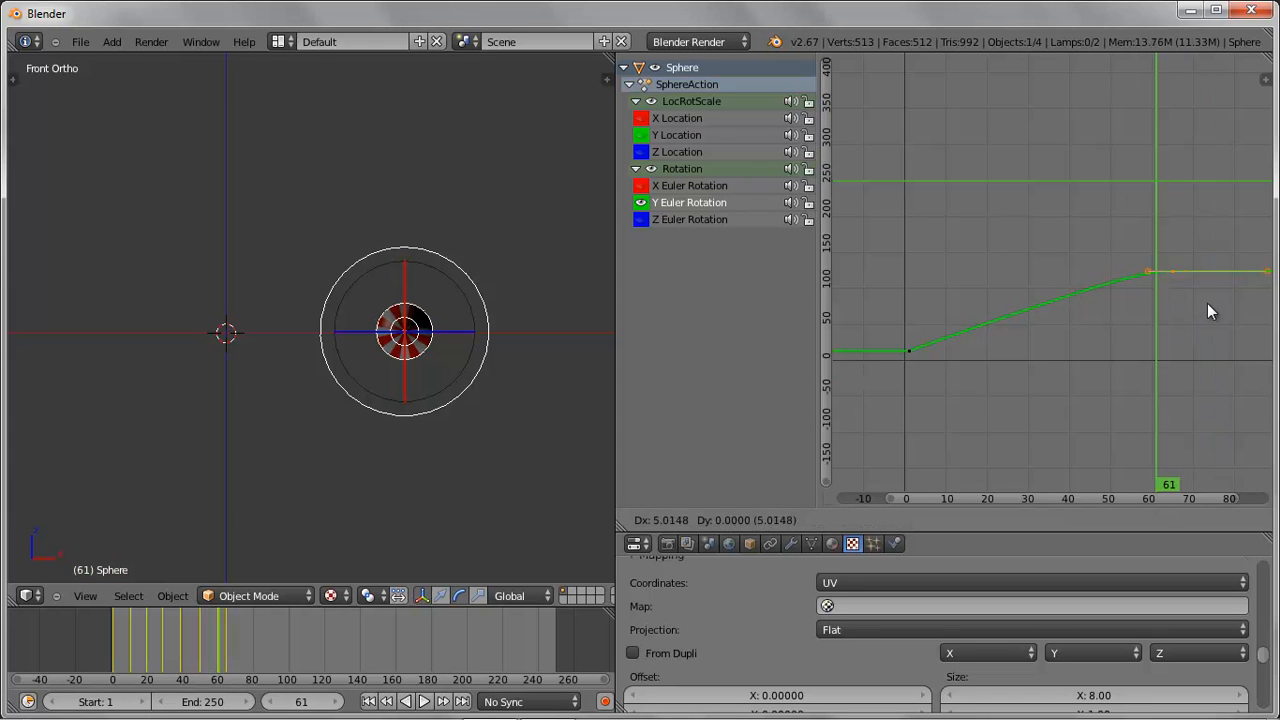
{"action": "left_click", "coordinate": [1215, 301]}
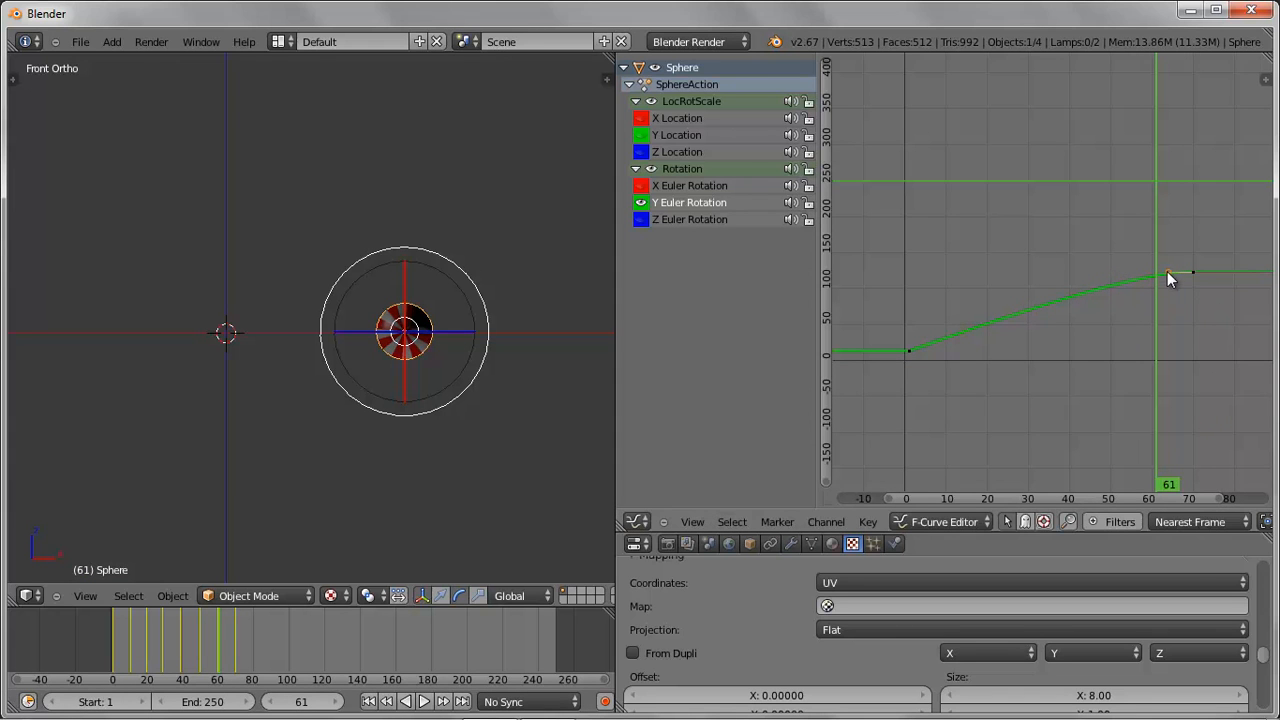
{"action": "right_click", "coordinate": [1167, 271]}
{"action": "key", "text": "g"}
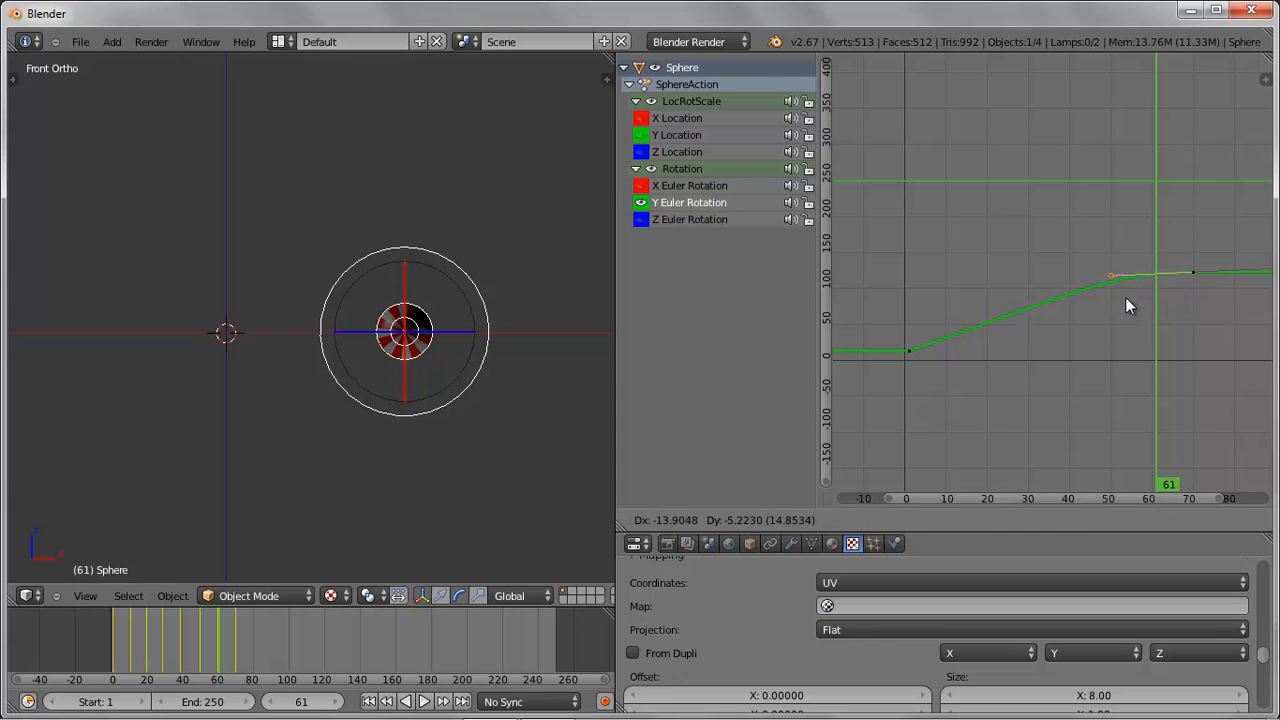
{"action": "left_click", "coordinate": [1124, 296]}
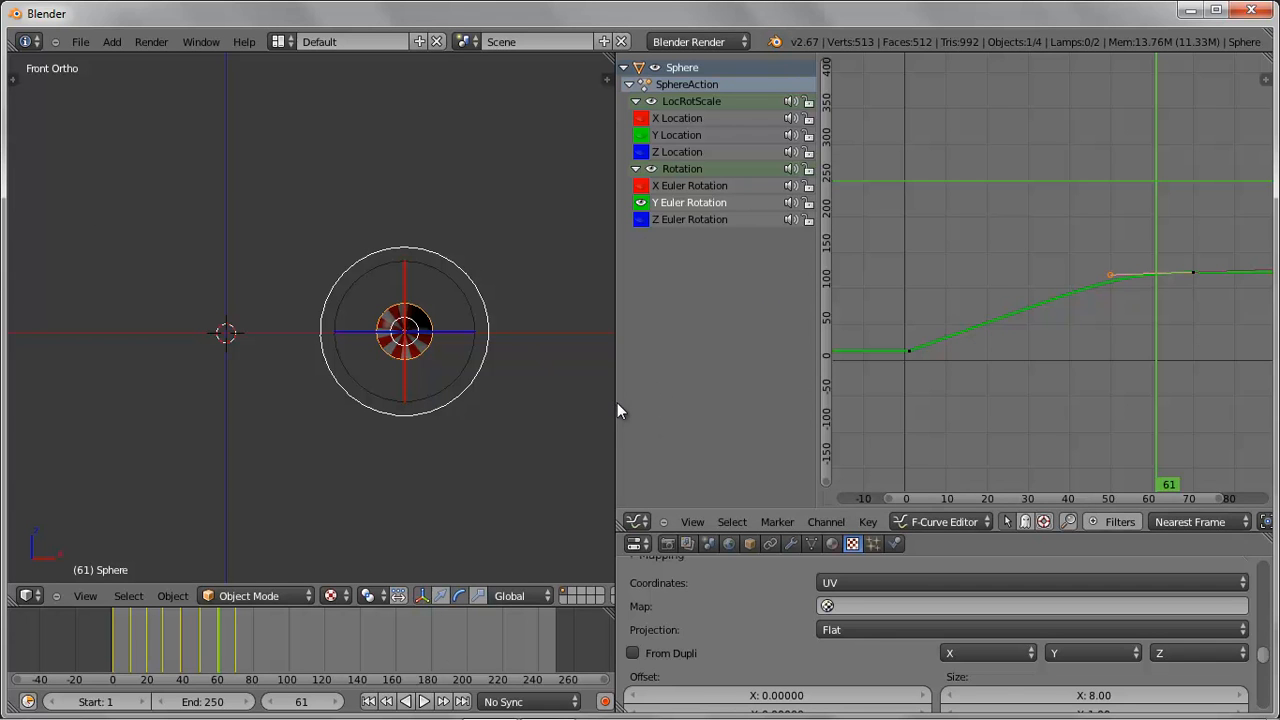
- Widen the 3D view, add a new UV sphere at the 3D cursor, and switch to perspective view
{"action": "left_click_drag", "start_coordinate": [614, 401], "coordinate": [873, 409]}
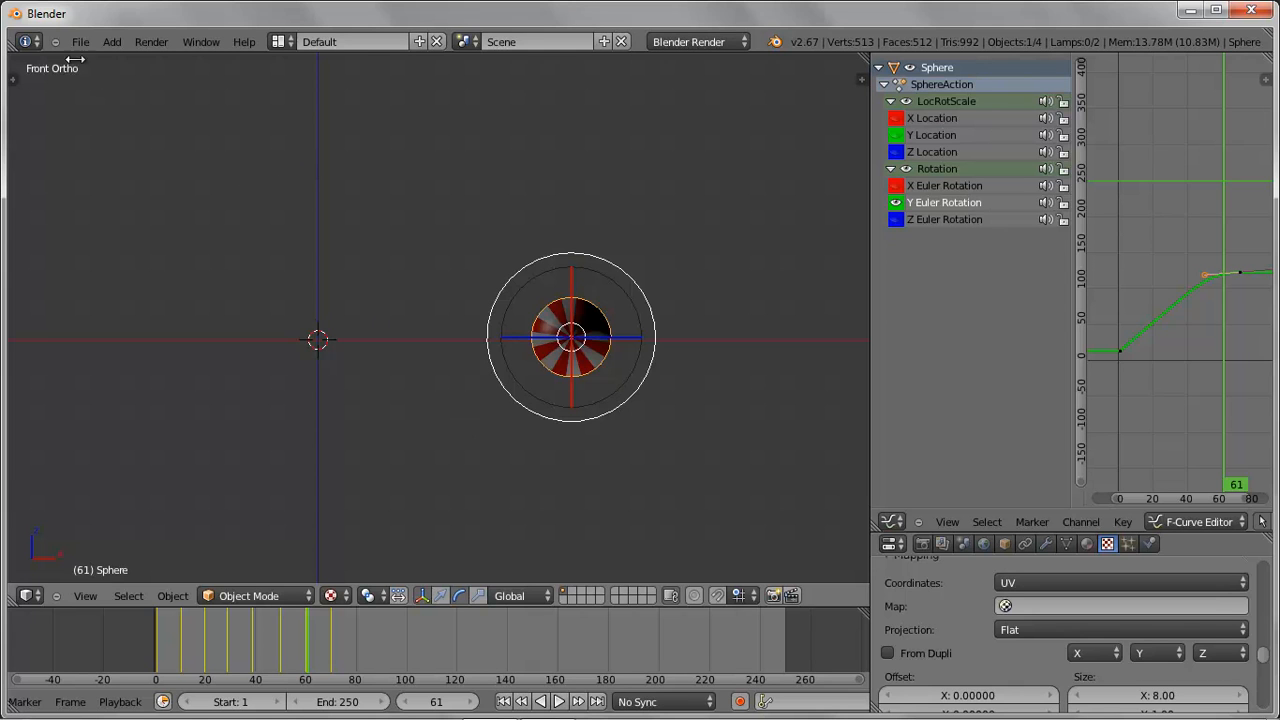
{"action": "left_click", "coordinate": [111, 43]}
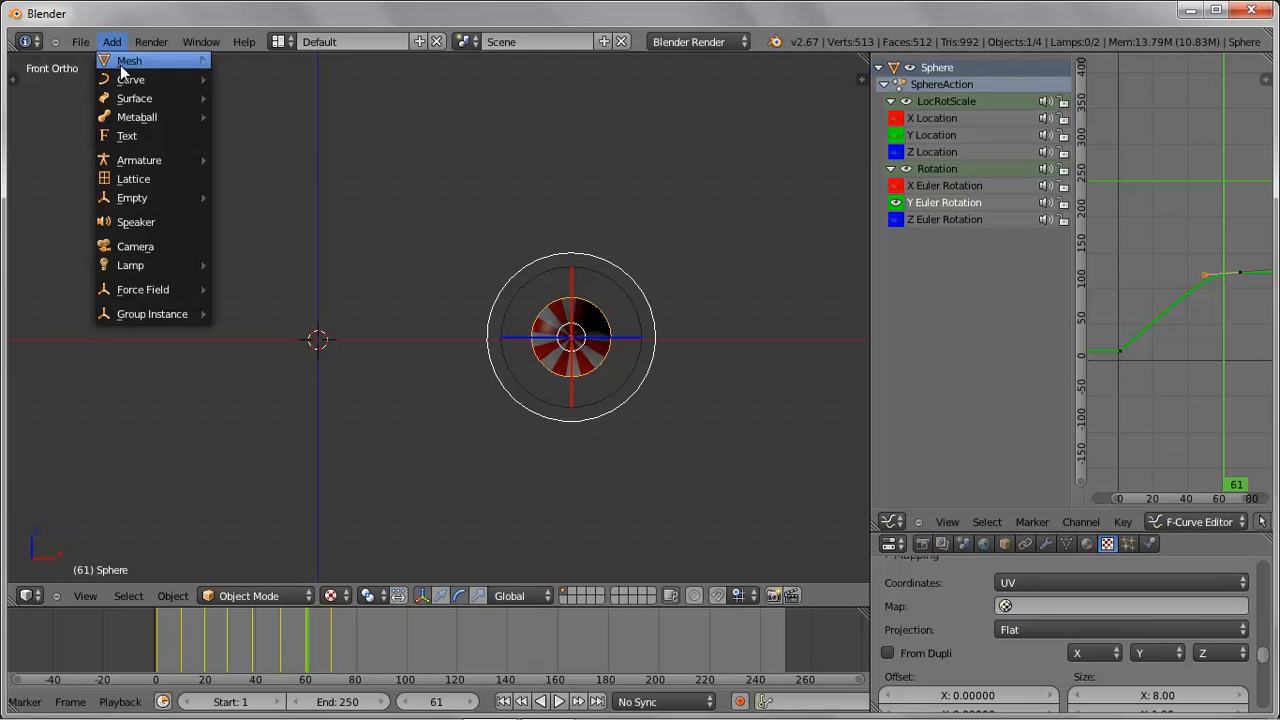
{"action": "mouse_move", "coordinate": [128, 62]}
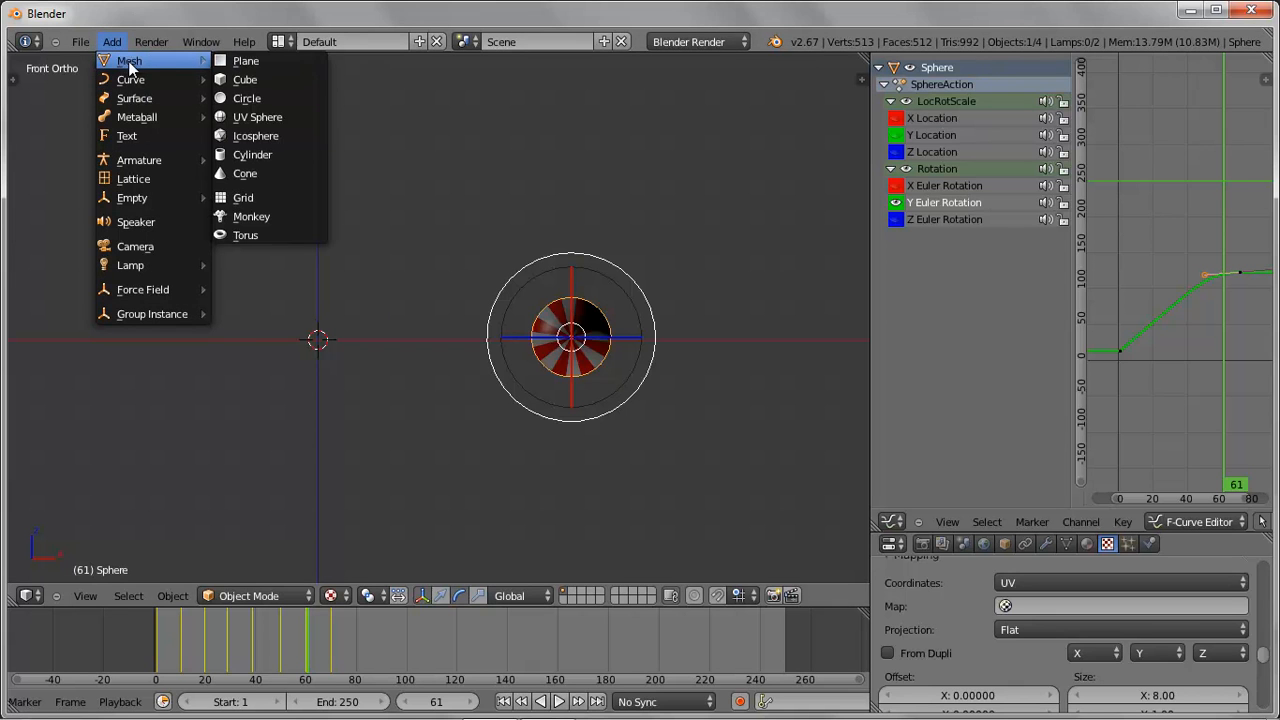
{"action": "left_click", "coordinate": [276, 118]}
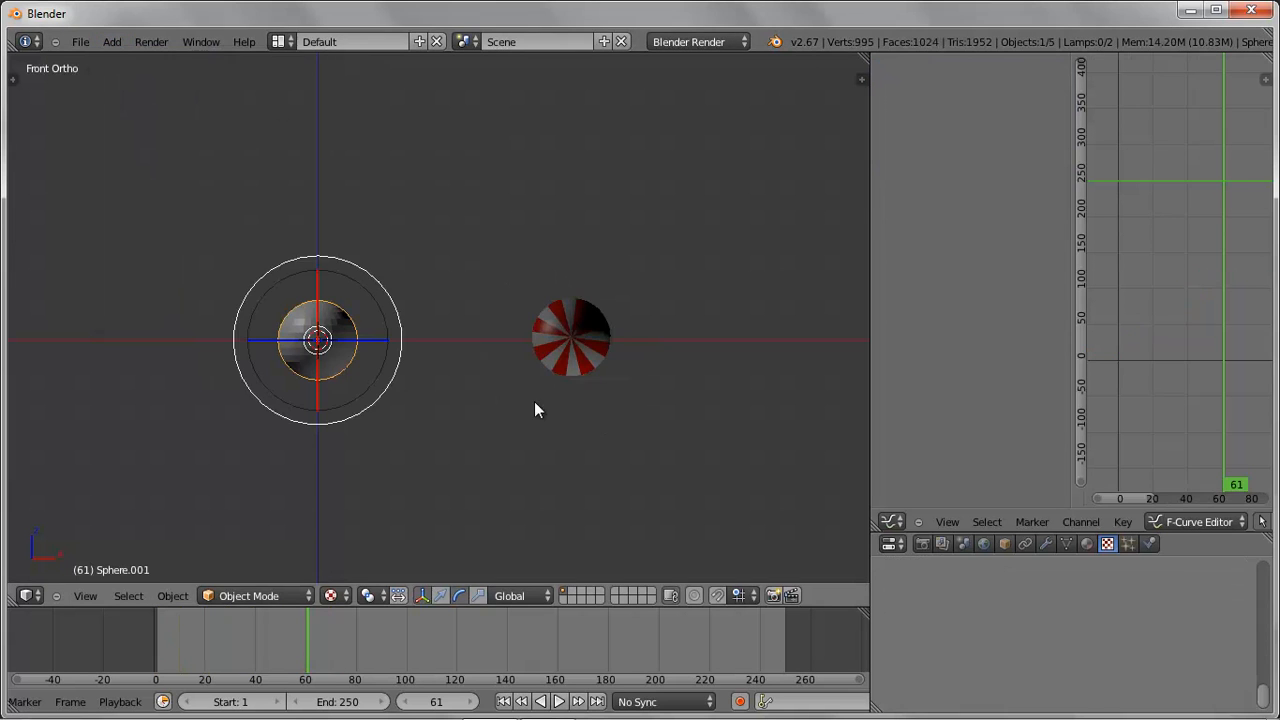
{"action": "scroll", "coordinate": [427, 440], "scroll_direction": "up", "scroll_amount": 4}
{"action": "middle_click_drag", "start_coordinate": [391, 323], "coordinate": [453, 400]}
{"action": "key", "text": "KP_Decimal"}
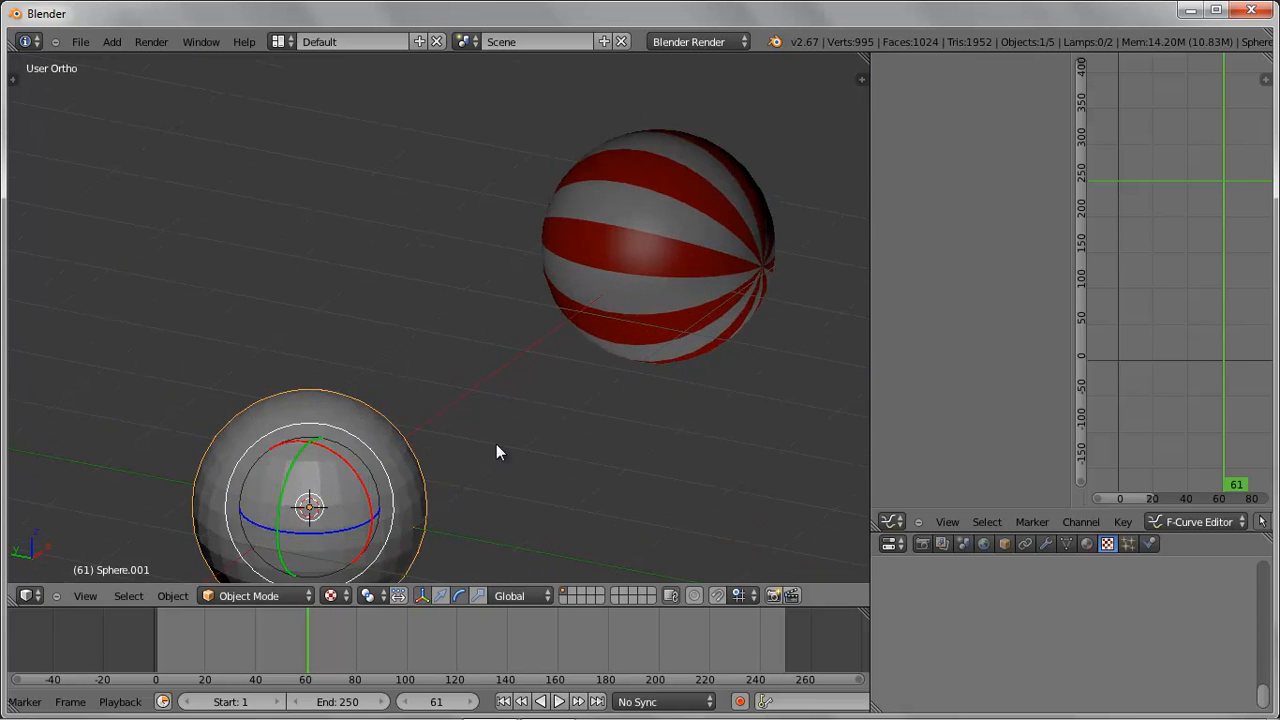
{"action": "key", "text": "KP_5"}
{"action": "middle_click_drag", "start_coordinate": [650, 353], "coordinate": [703, 331]}
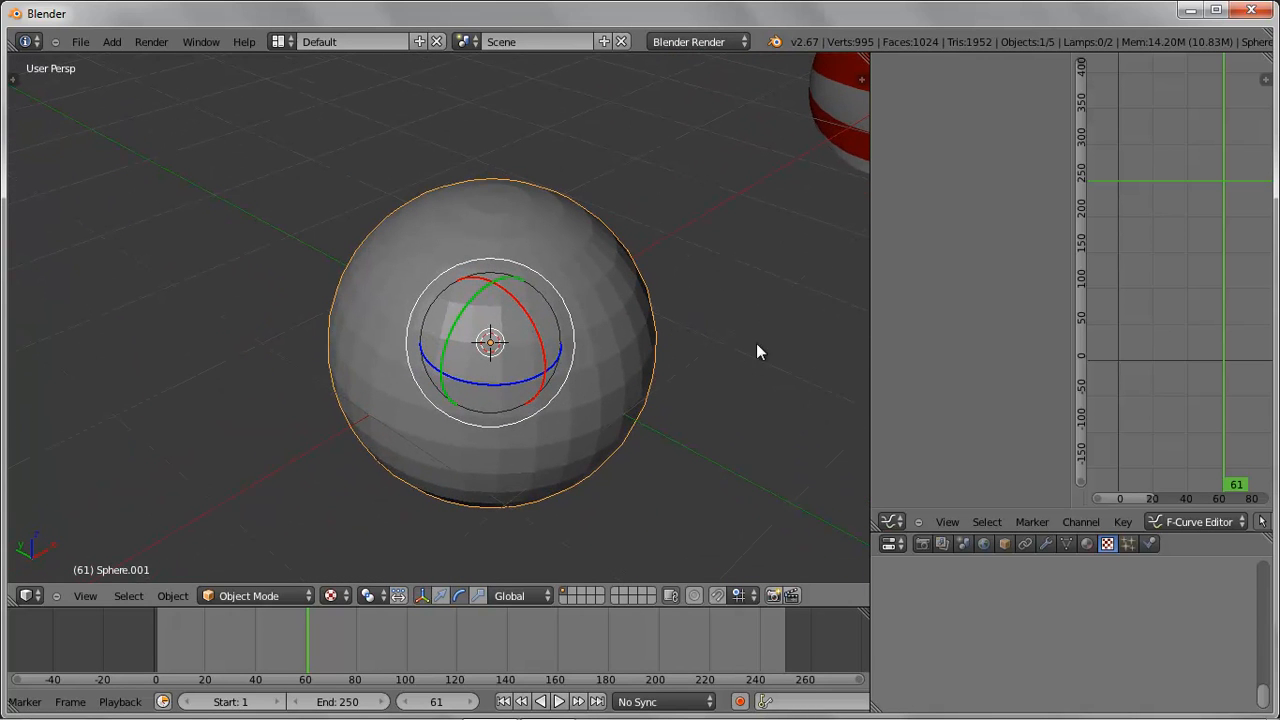
- Change the Graph Editor area to the UV/Image Editor and enlarge the Properties editor beneath it
{"action": "left_click", "coordinate": [890, 521]}
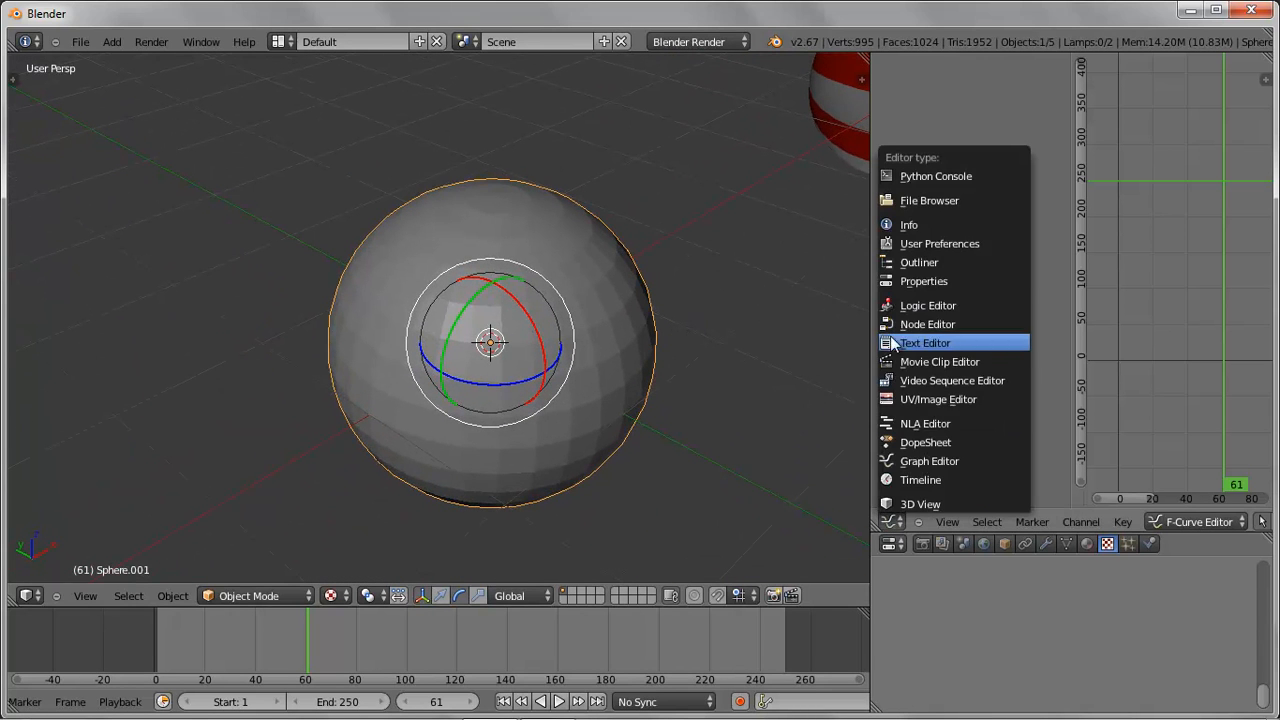
{"action": "left_click", "coordinate": [907, 398]}
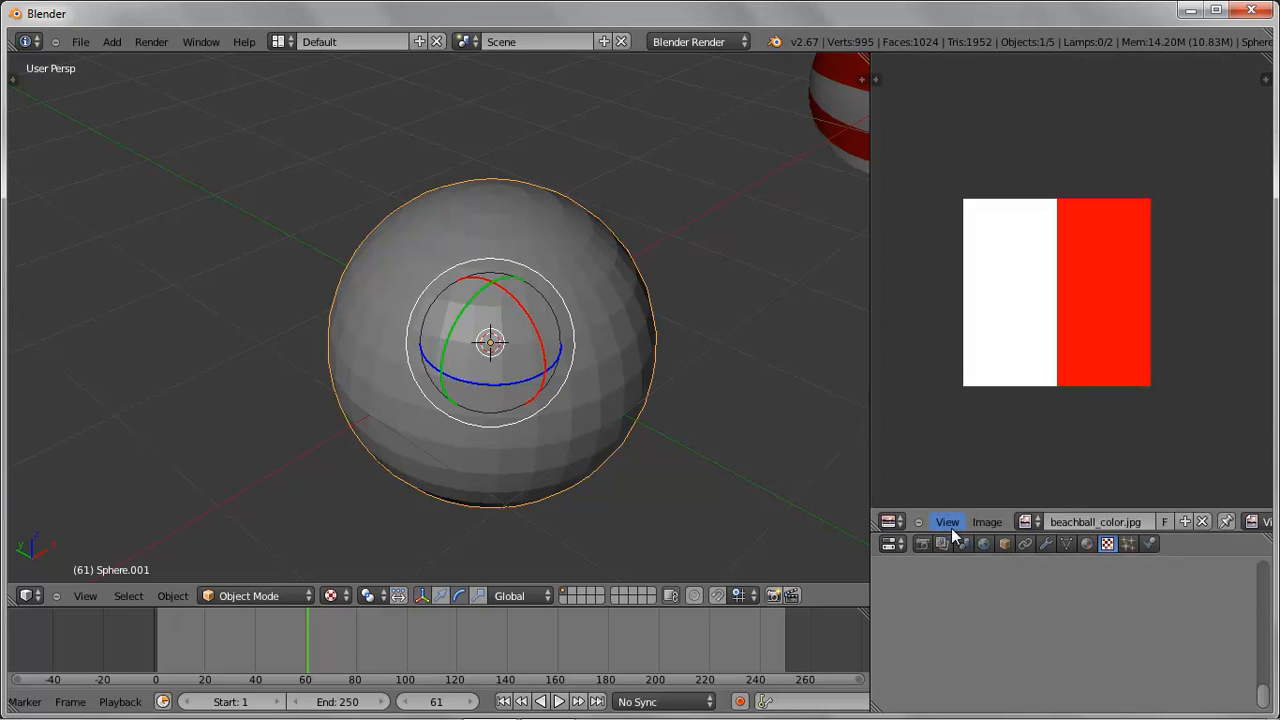
{"action": "left_click_drag", "start_coordinate": [947, 532], "coordinate": [914, 286]}
- Switch to the translate manipulator and create a new material for the new sphere
{"action": "left_click", "coordinate": [1087, 300]}
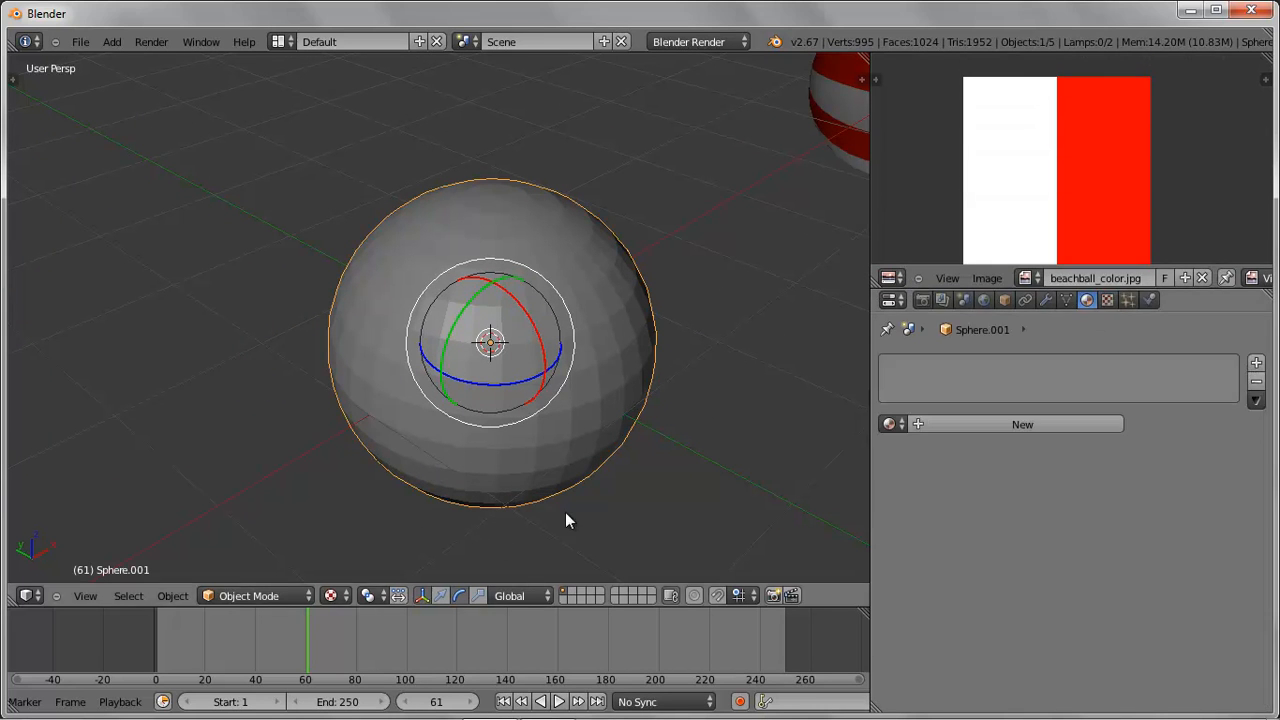
{"action": "left_click", "coordinate": [440, 595]}
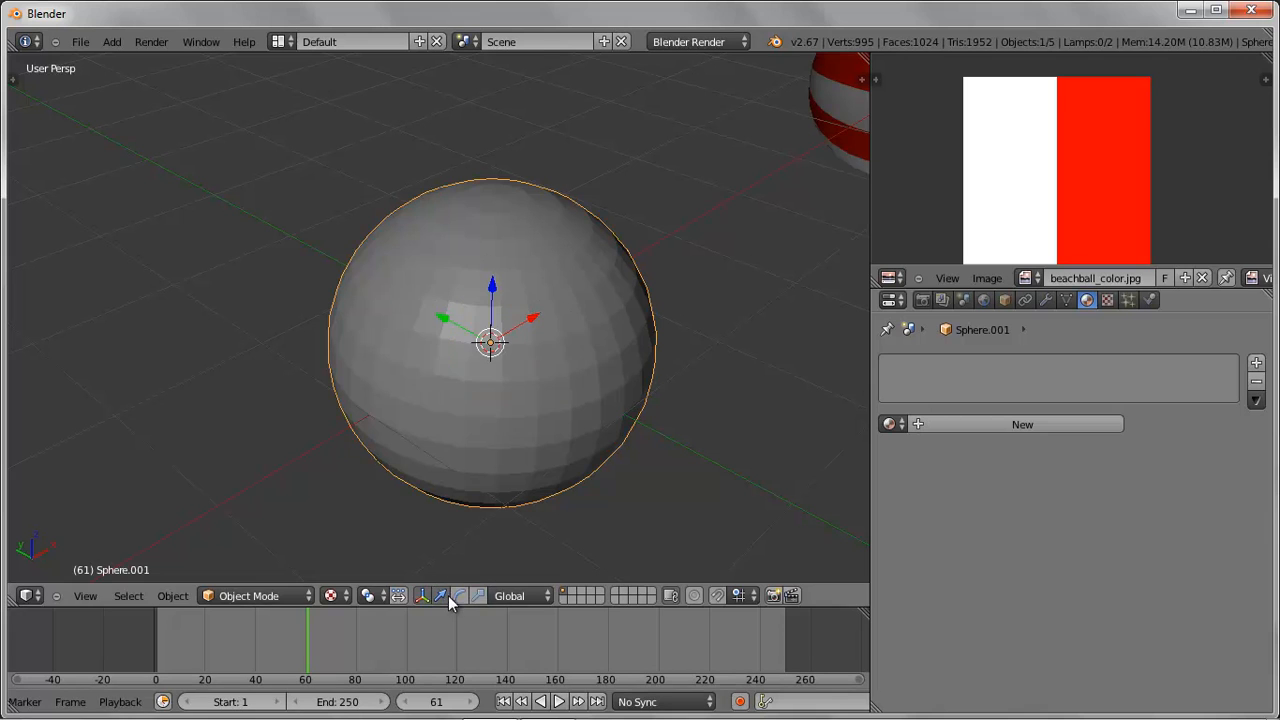
{"action": "left_click", "coordinate": [1037, 425]}
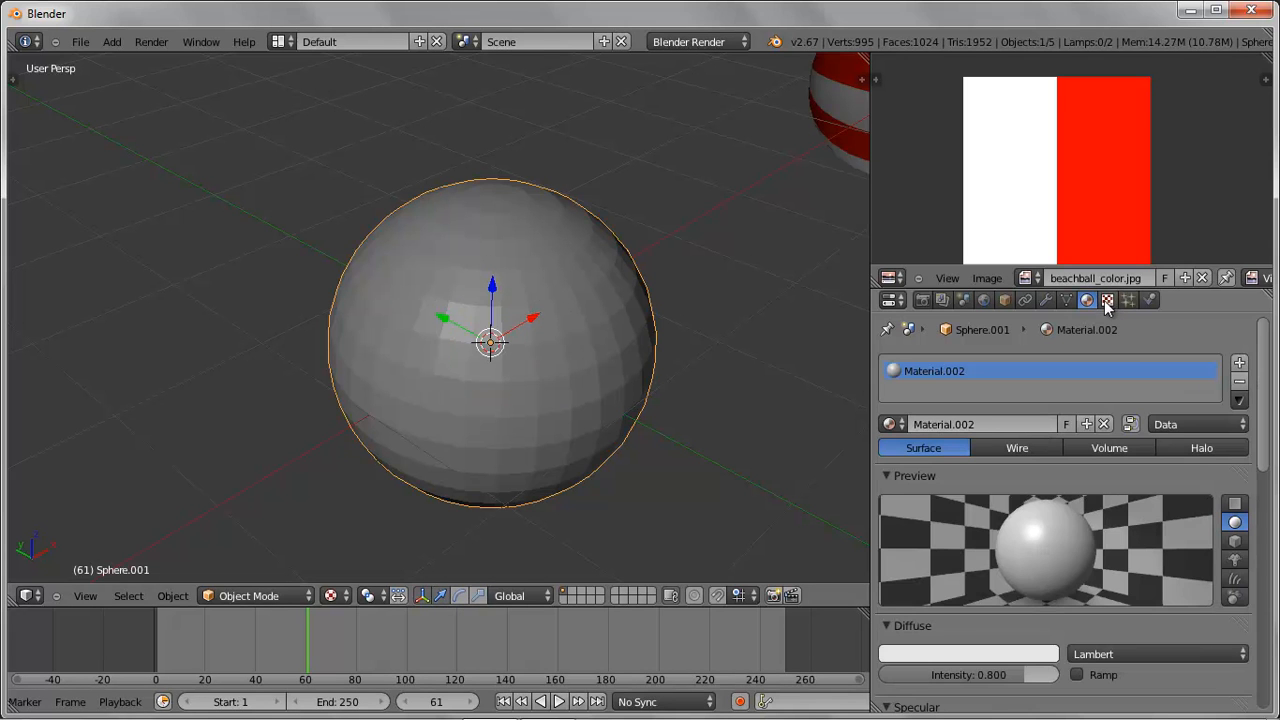
- Add a new texture to the sphere's material and set its type to Image or Movie
{"action": "left_click", "coordinate": [1107, 301]}
{"action": "left_click_drag", "start_coordinate": [1263, 567], "coordinate": [1241, 339]}
{"action": "left_click", "coordinate": [1090, 500]}
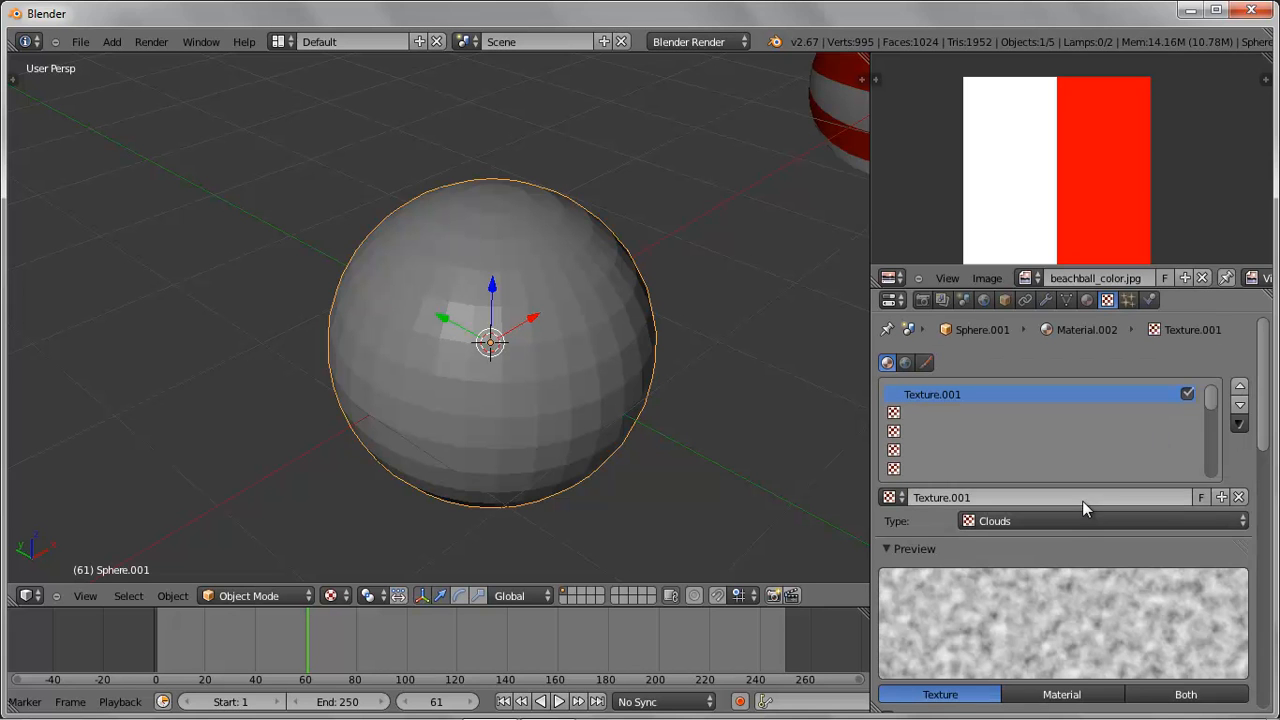
{"action": "left_click", "coordinate": [1081, 520]}
{"action": "left_click", "coordinate": [1030, 400]}
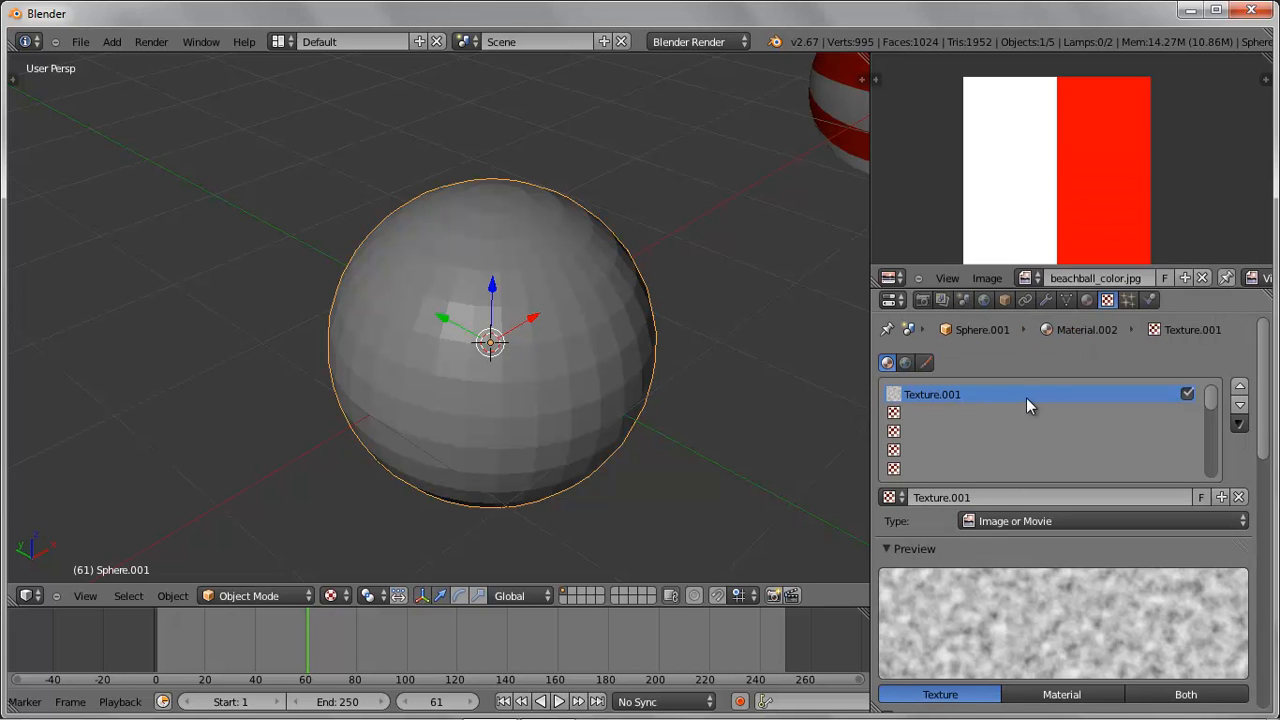
- Load basketball_color.jpg from the ART154 Module 9 Demo Resources folder on the desktop as the texture image
{"action": "scroll", "coordinate": [1240, 420], "scroll_direction": "down", "scroll_amount": 6}
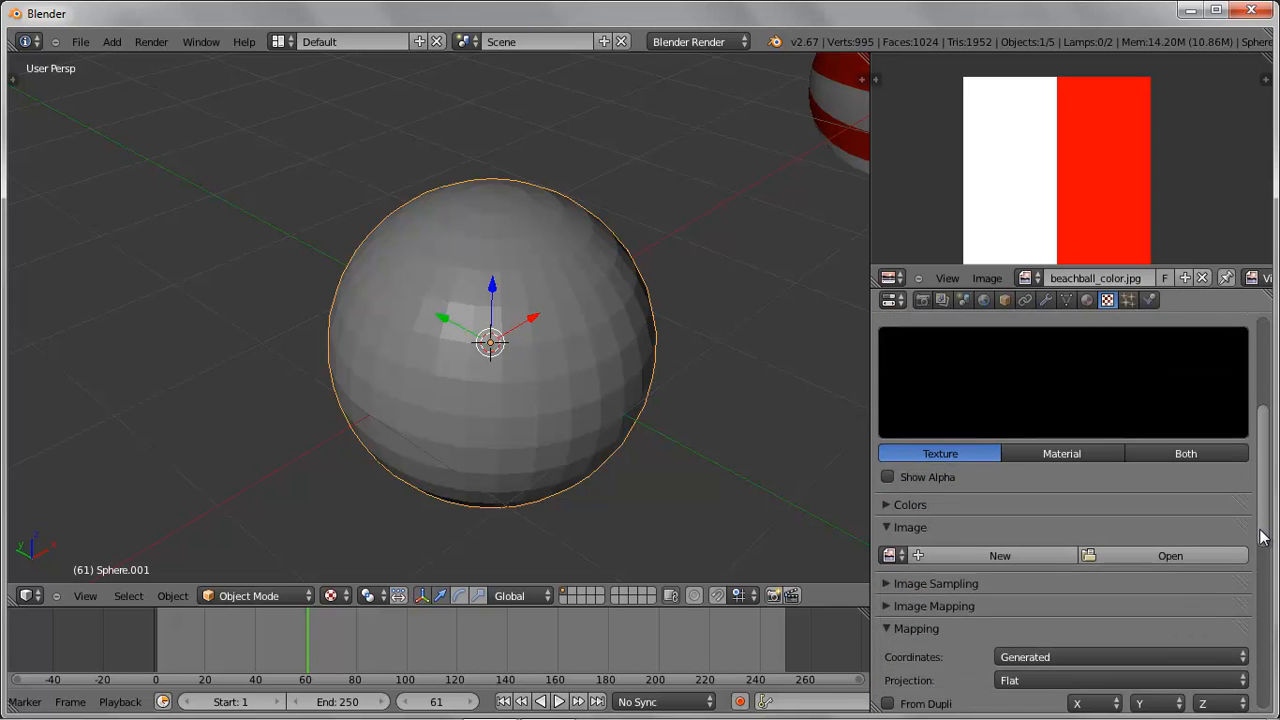
{"action": "left_click", "coordinate": [1170, 525]}
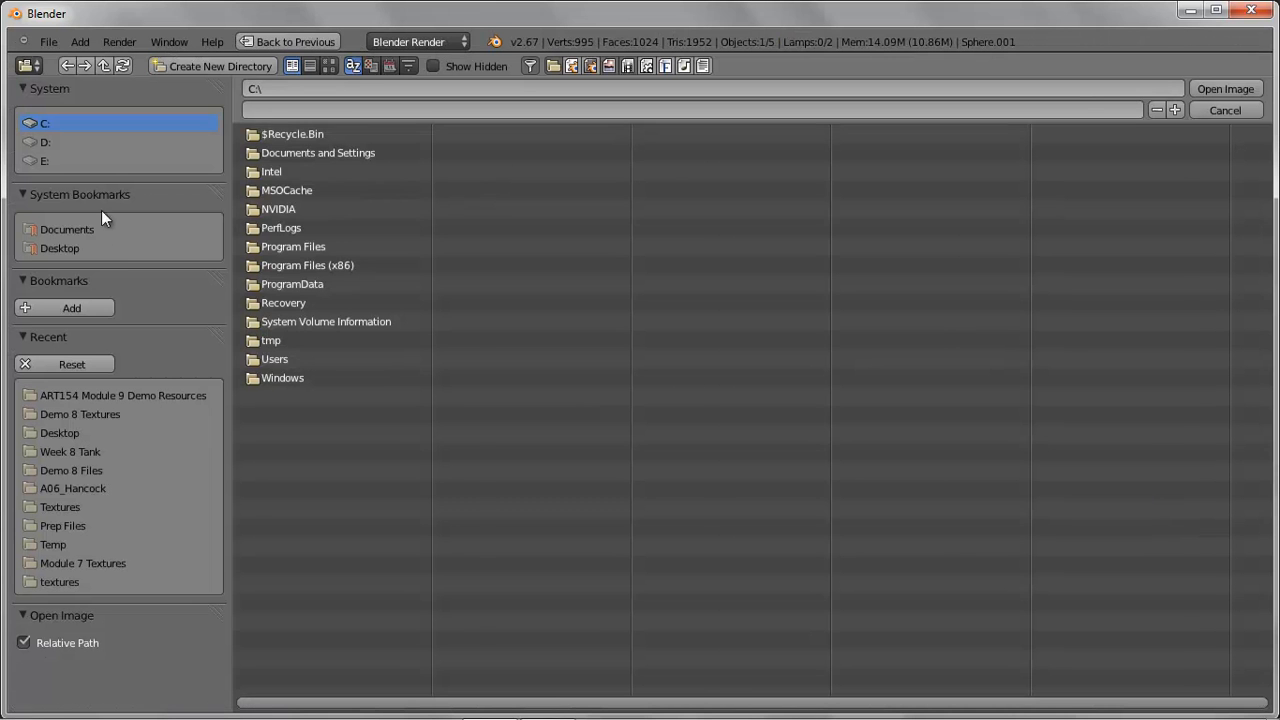
{"action": "left_click", "coordinate": [59, 249]}
{"action": "left_click", "coordinate": [266, 150]}
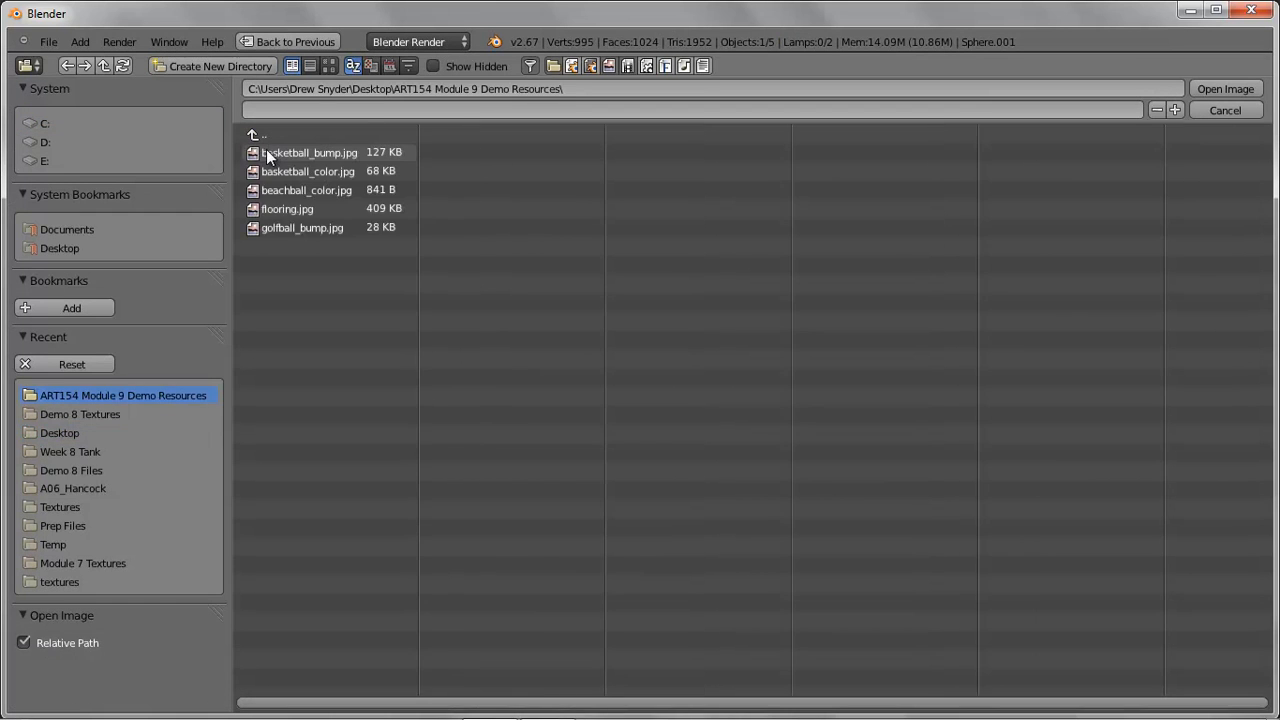
{"action": "left_click", "coordinate": [310, 172]}
{"action": "left_click", "coordinate": [1226, 88]}
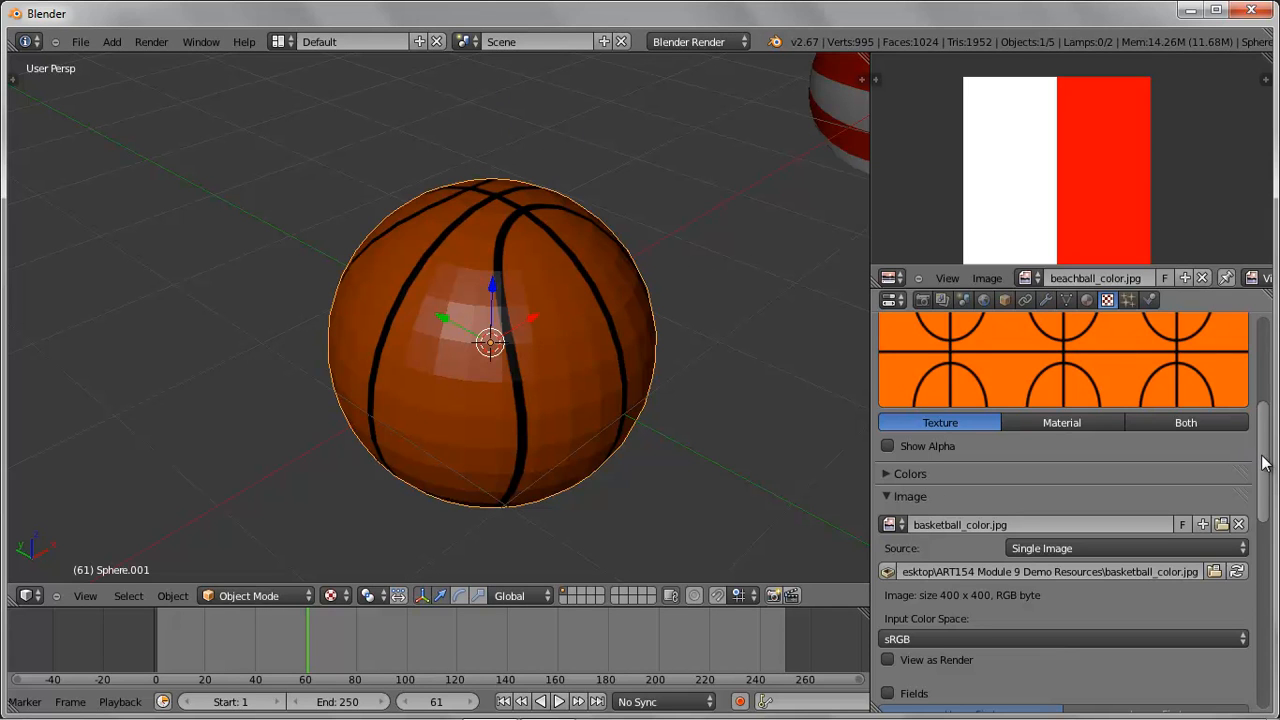
{"action": "left_click_drag", "start_coordinate": [1260, 490], "coordinate": [1258, 577]}
{"action": "scroll", "coordinate": [1258, 577], "scroll_direction": "down", "scroll_amount": 2}
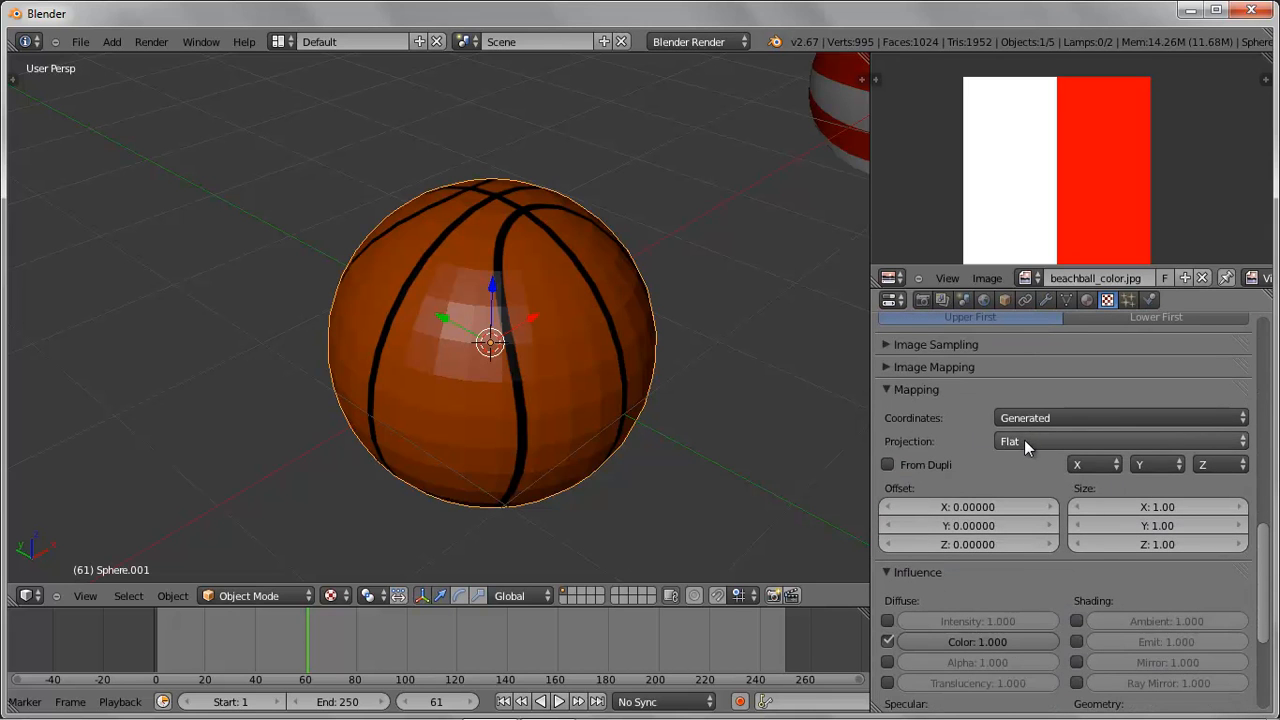
{"action": "left_click_drag", "start_coordinate": [1262, 547], "coordinate": [1262, 458]}
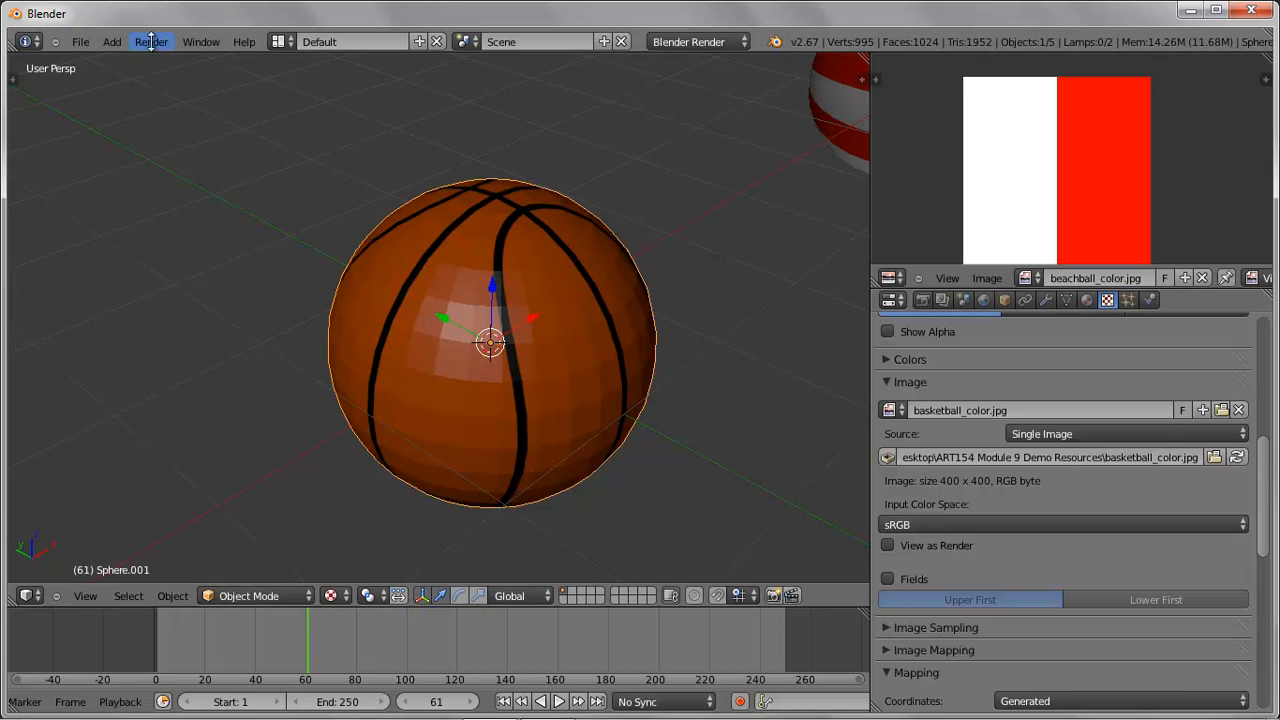
- Show the tool shelf and apply smooth shading to the basketball sphere
{"action": "key", "text": "n"}
{"action": "key", "text": "n"}
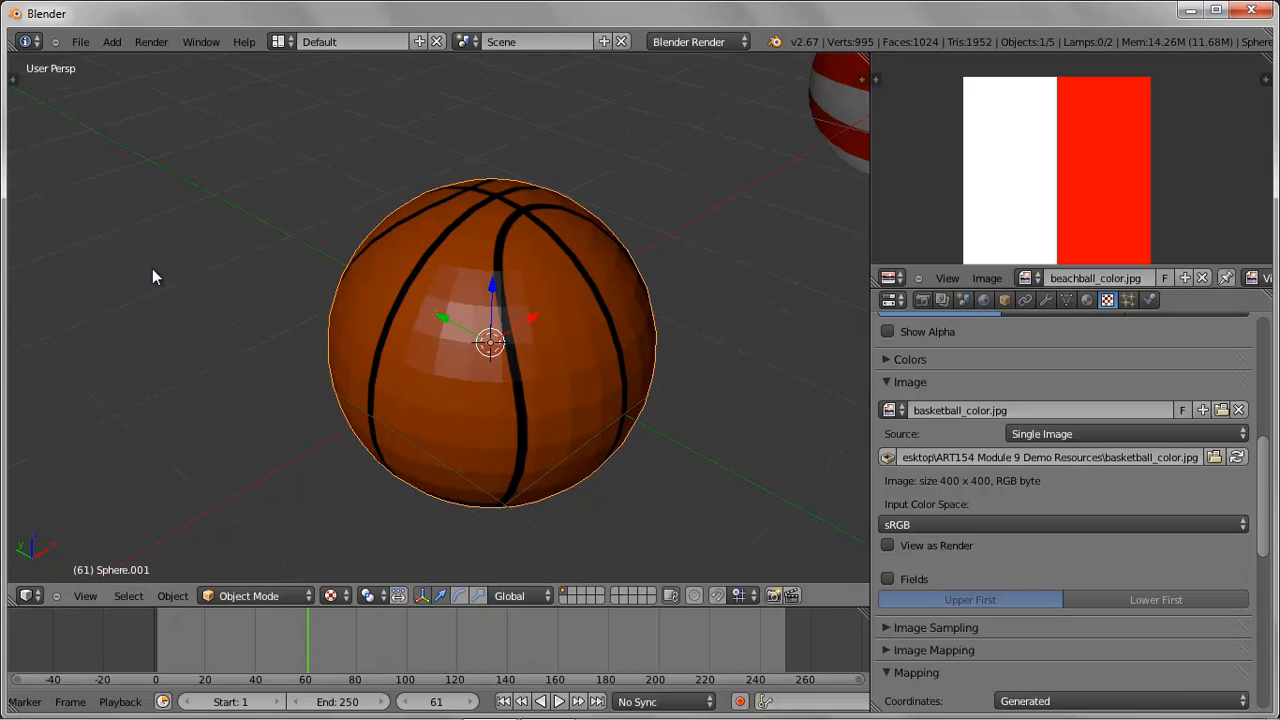
{"action": "key", "text": "t"}
{"action": "left_click", "coordinate": [43, 182]}
- Render a still image to check the basketball texture, and return to the 3D view
{"action": "left_click", "coordinate": [153, 42]}
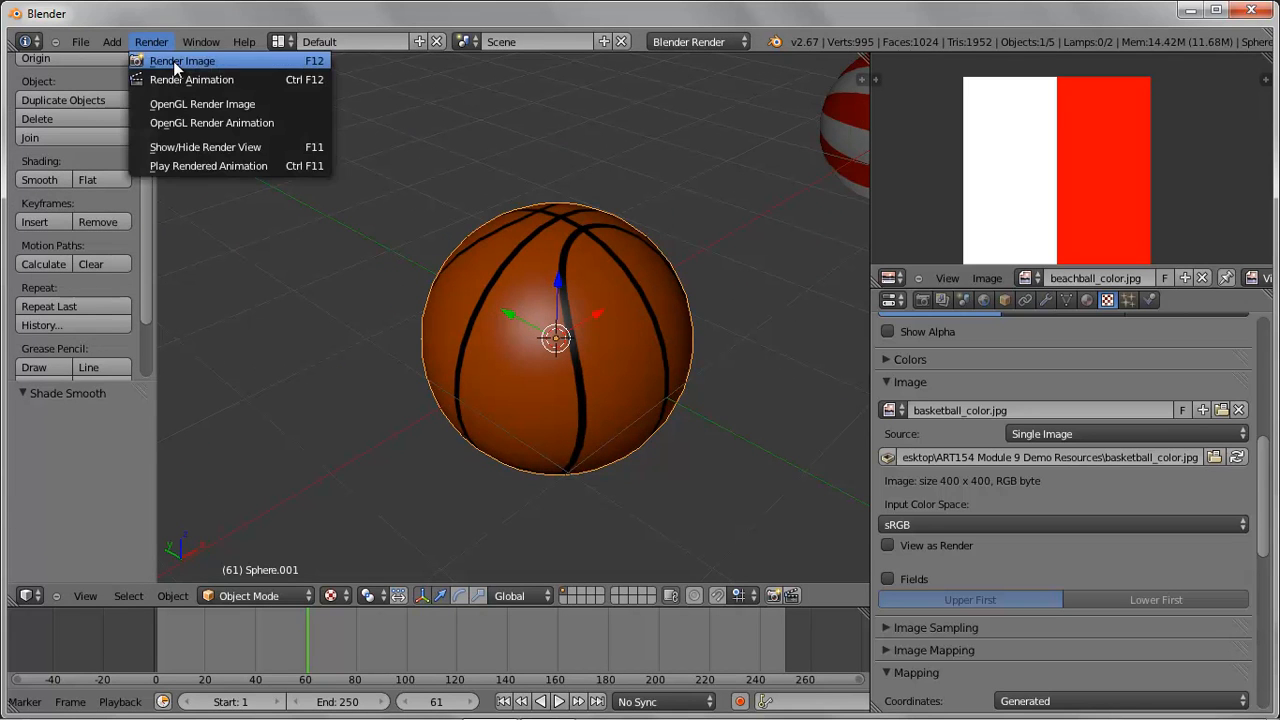
{"action": "left_click", "coordinate": [175, 61]}
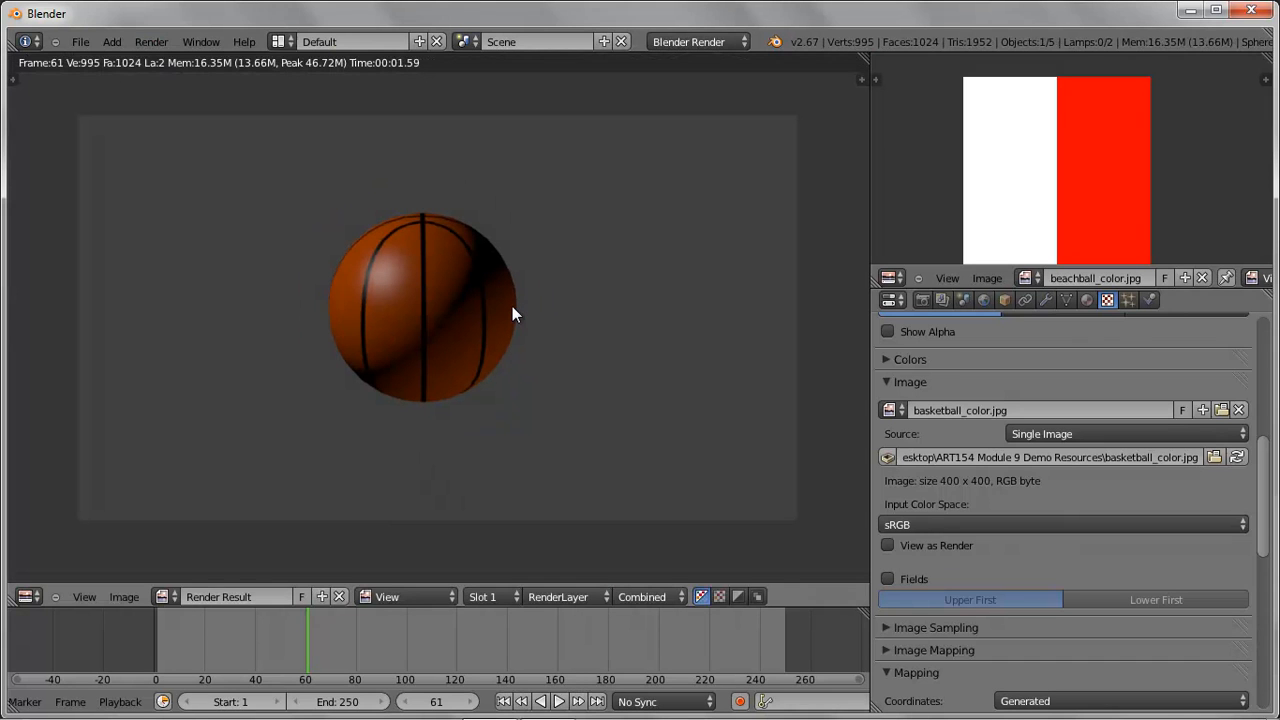
{"action": "key", "text": "Escape"}
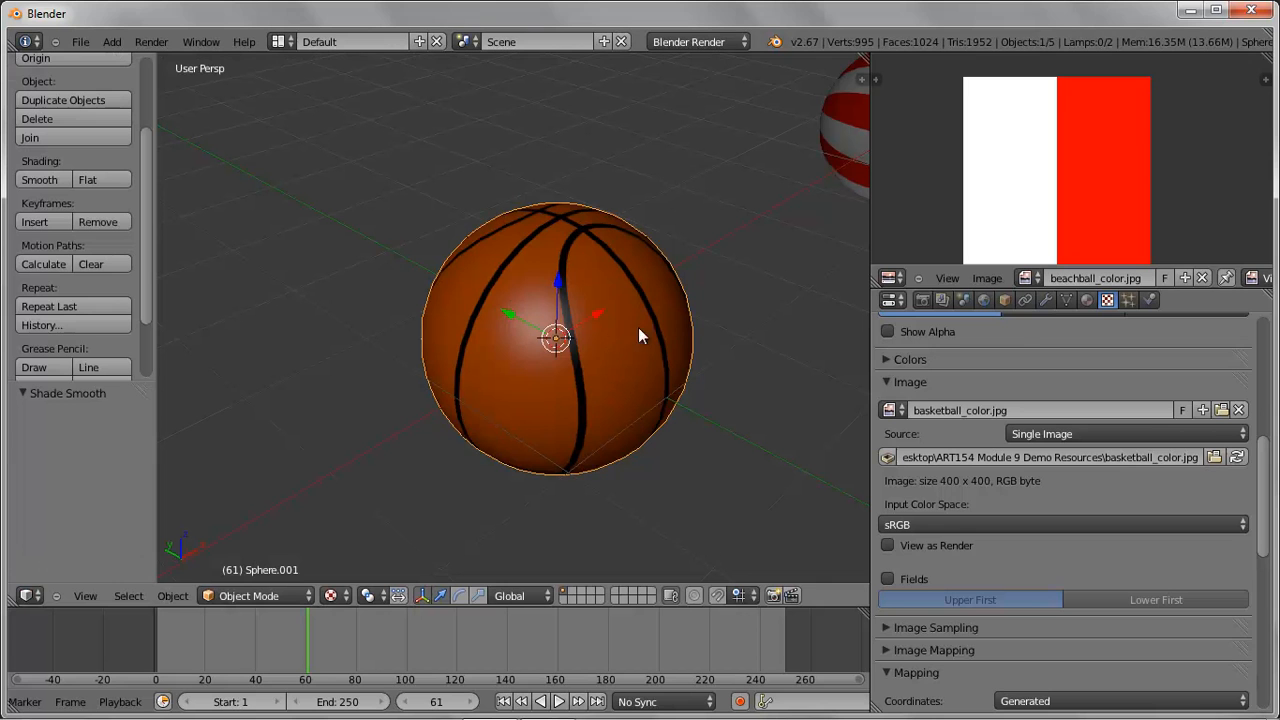
- Add a second texture in the next empty slot of the basketball's material and set its type to Image or Movie
{"action": "left_click_drag", "start_coordinate": [979, 285], "coordinate": [982, 322]}
{"action": "left_click_drag", "start_coordinate": [1260, 495], "coordinate": [1239, 395]}
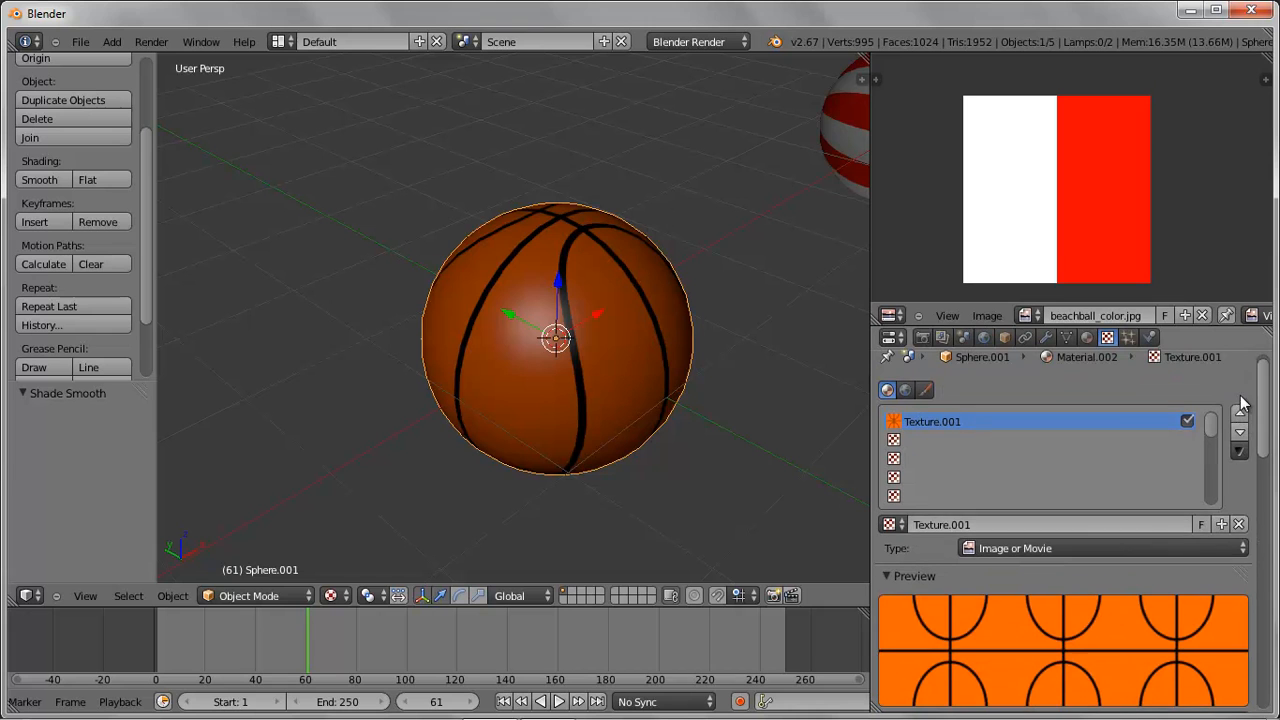
{"action": "left_click", "coordinate": [900, 441]}
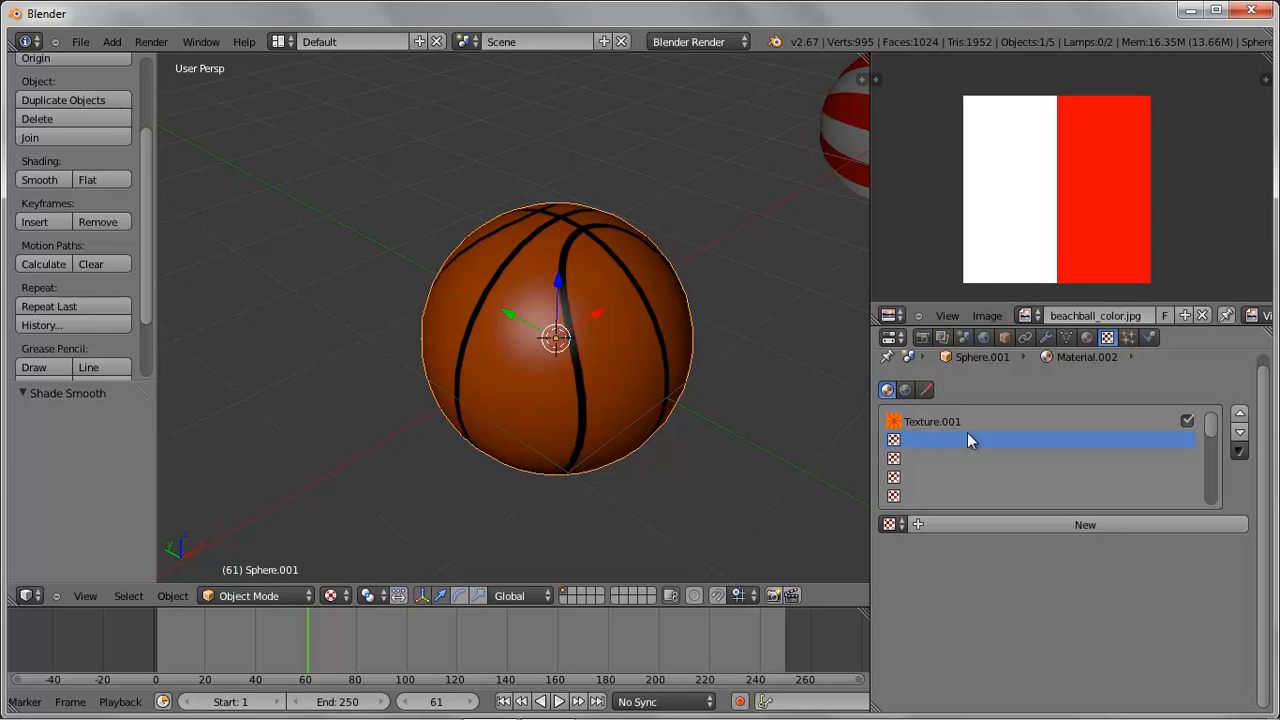
{"action": "left_click", "coordinate": [992, 522]}
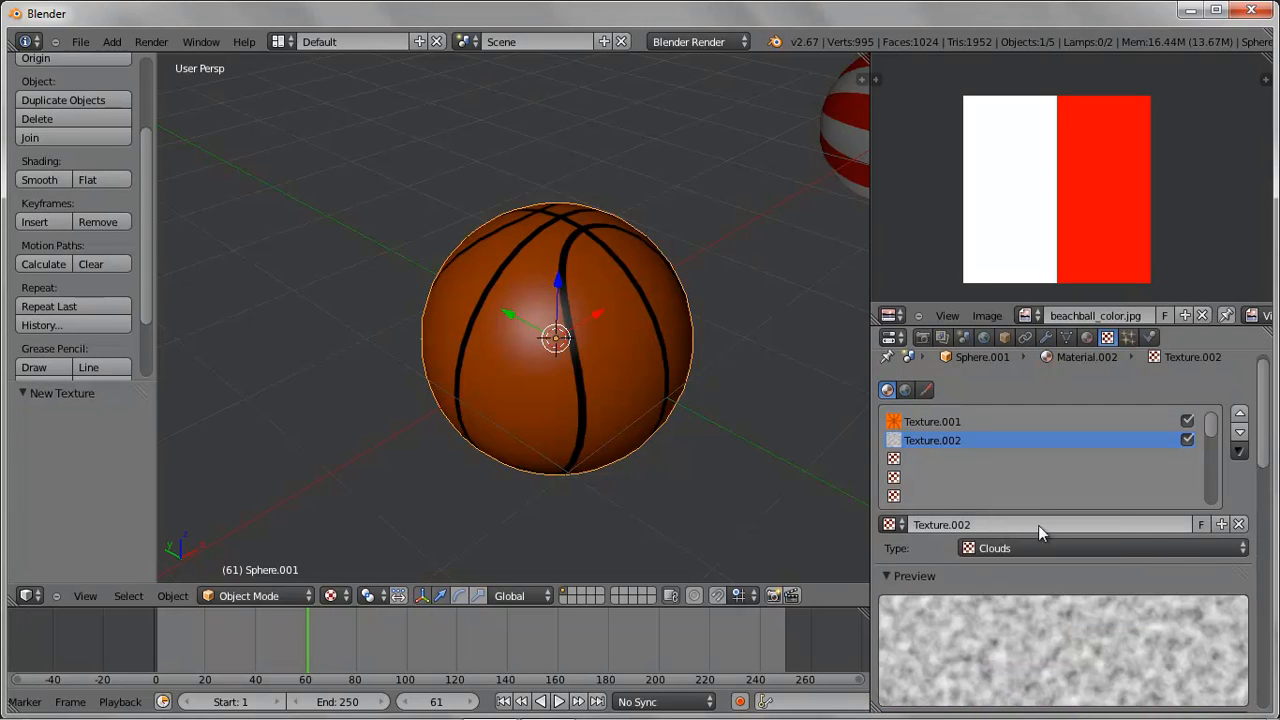
{"action": "left_click", "coordinate": [1111, 548]}
{"action": "left_click", "coordinate": [1050, 430]}
- Load basketball_bump.jpg from the ART154 Module 9 Demo Resources folder on the desktop as the second texture's image
{"action": "scroll", "coordinate": [1099, 591], "scroll_direction": "down", "scroll_amount": 5}
{"action": "left_click", "coordinate": [1150, 560]}
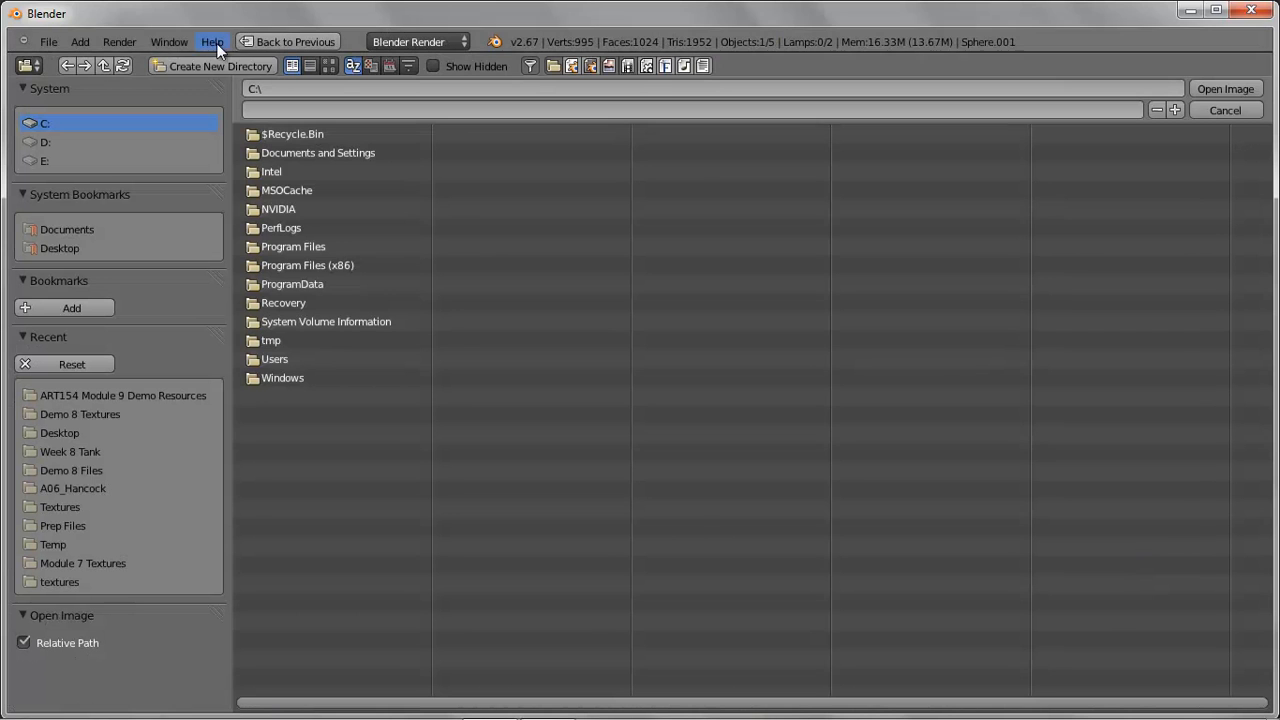
{"action": "left_click", "coordinate": [70, 249]}
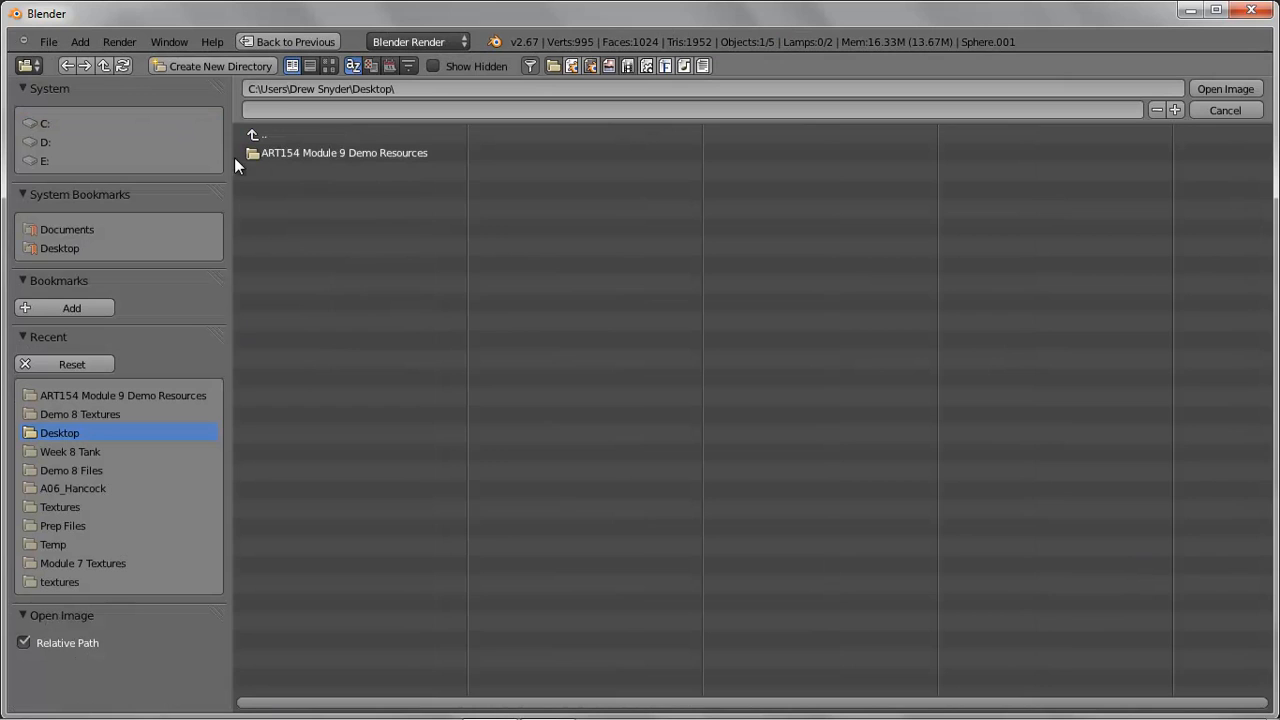
{"action": "left_click", "coordinate": [324, 151]}
{"action": "left_click", "coordinate": [311, 153]}
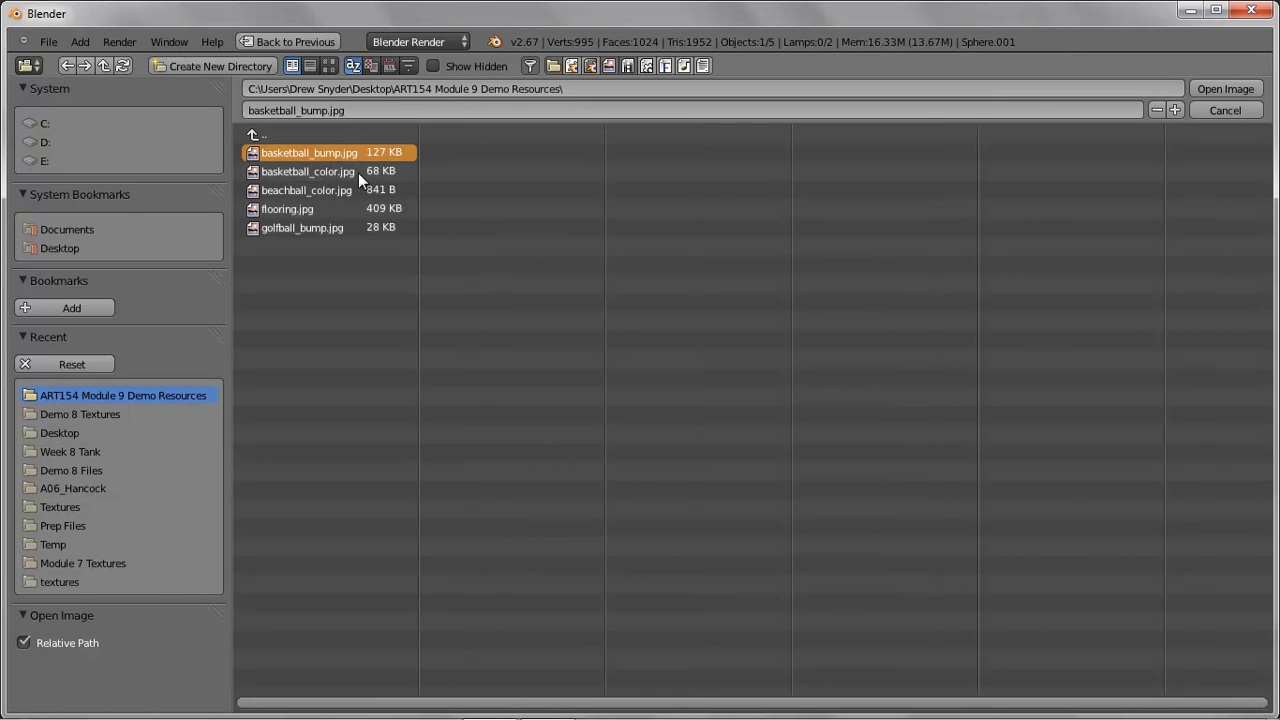
{"action": "left_click", "coordinate": [1222, 89]}
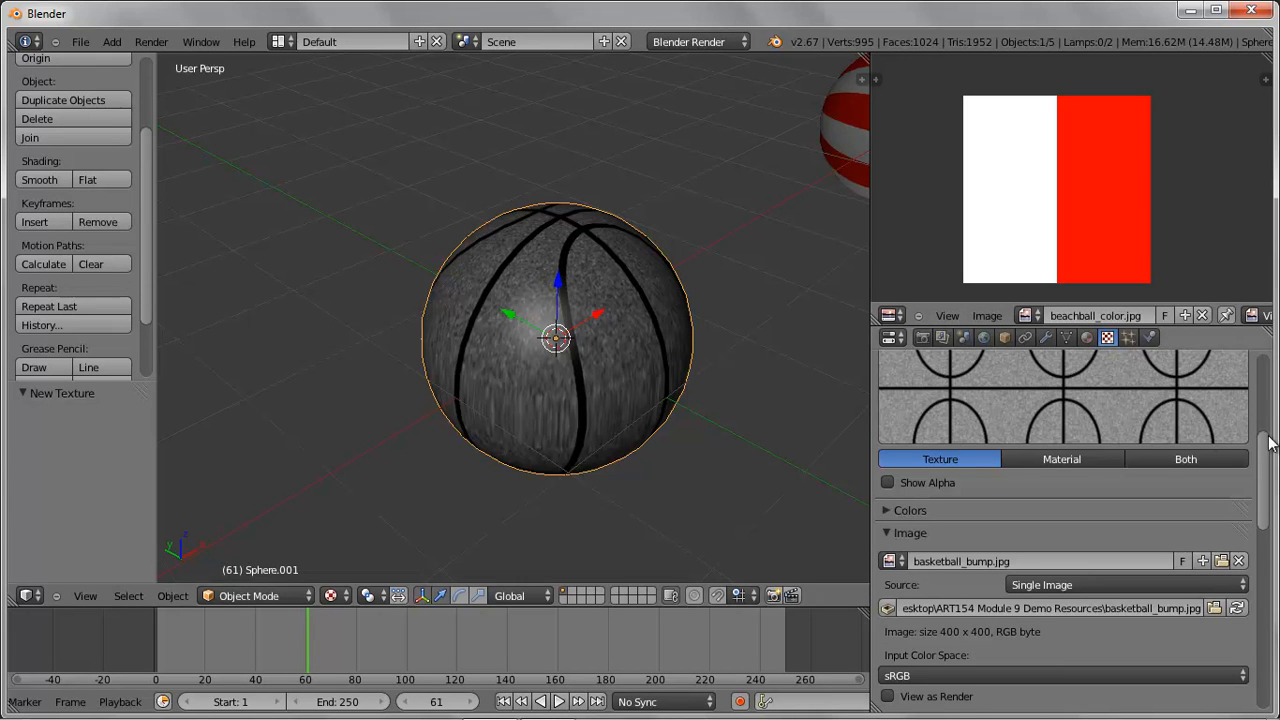
- Make the bump texture influence the geometry normal at 0.1 instead of the diffuse color
{"action": "left_click_drag", "start_coordinate": [1262, 462], "coordinate": [1262, 596]}
{"action": "scroll", "coordinate": [1230, 588], "scroll_direction": "down", "scroll_amount": 3}
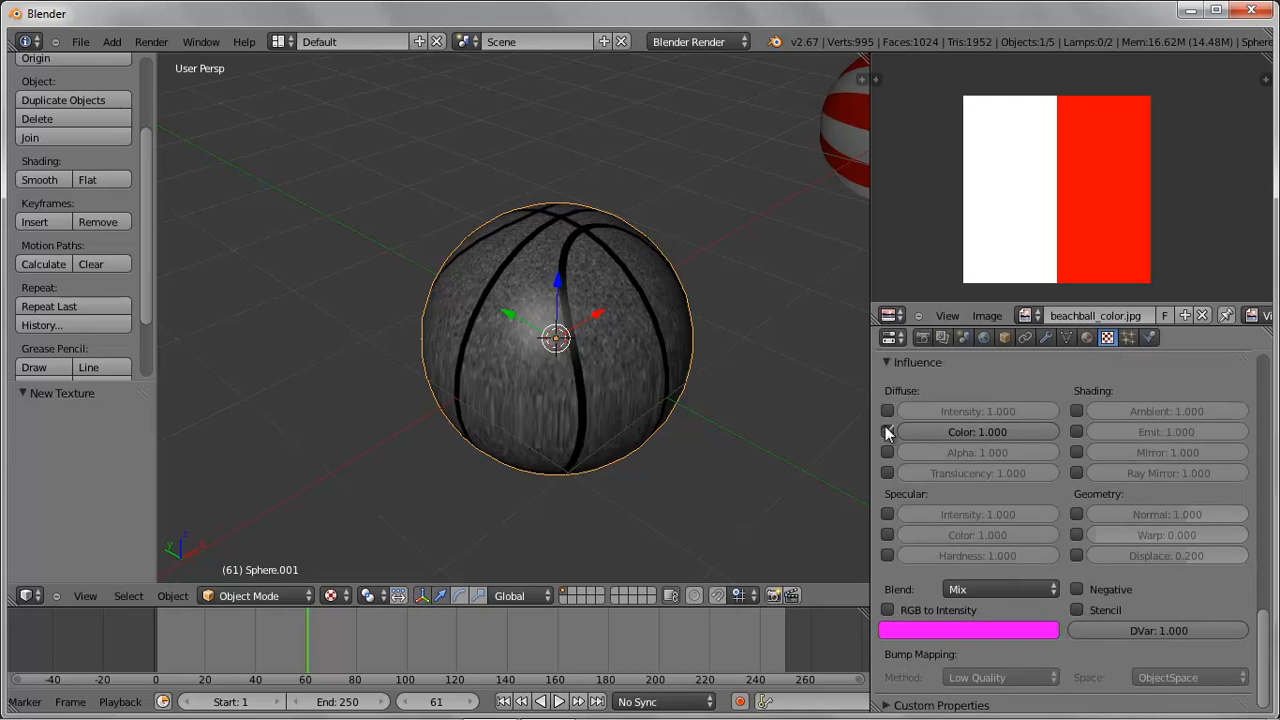
{"action": "left_click", "coordinate": [887, 432]}
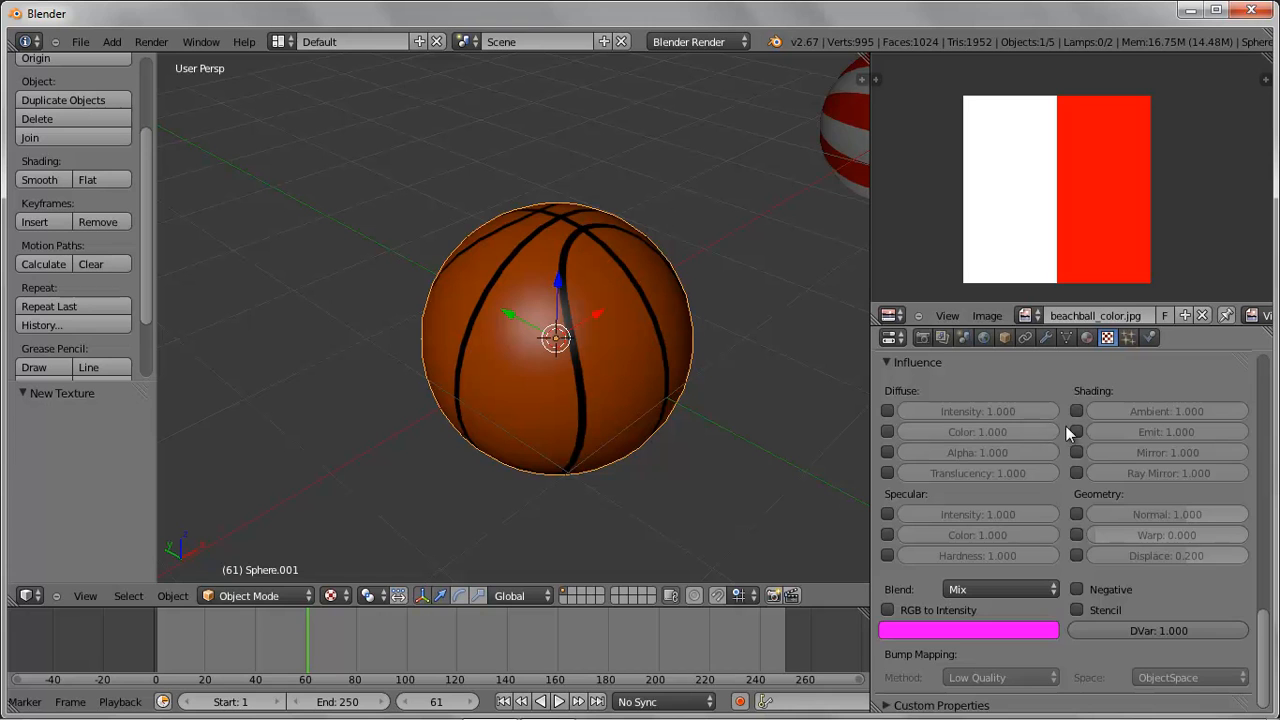
{"action": "left_click", "coordinate": [1077, 513]}
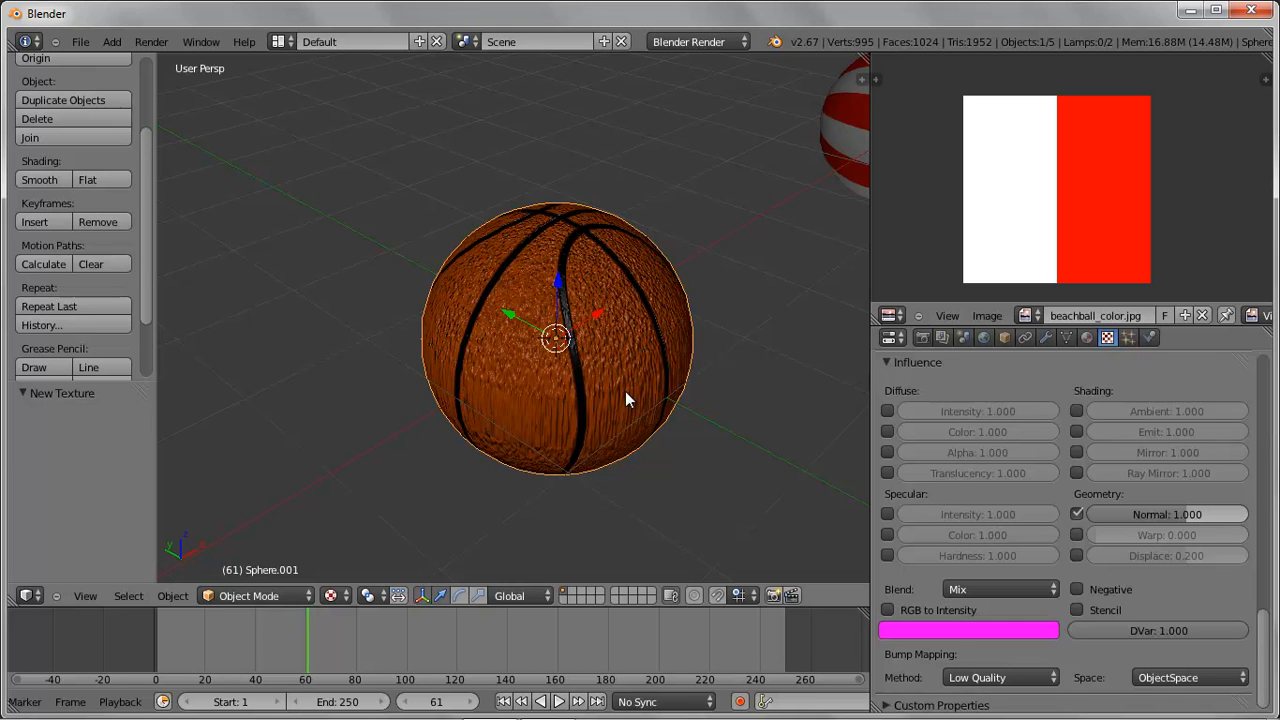
{"action": "left_click", "coordinate": [1190, 517]}
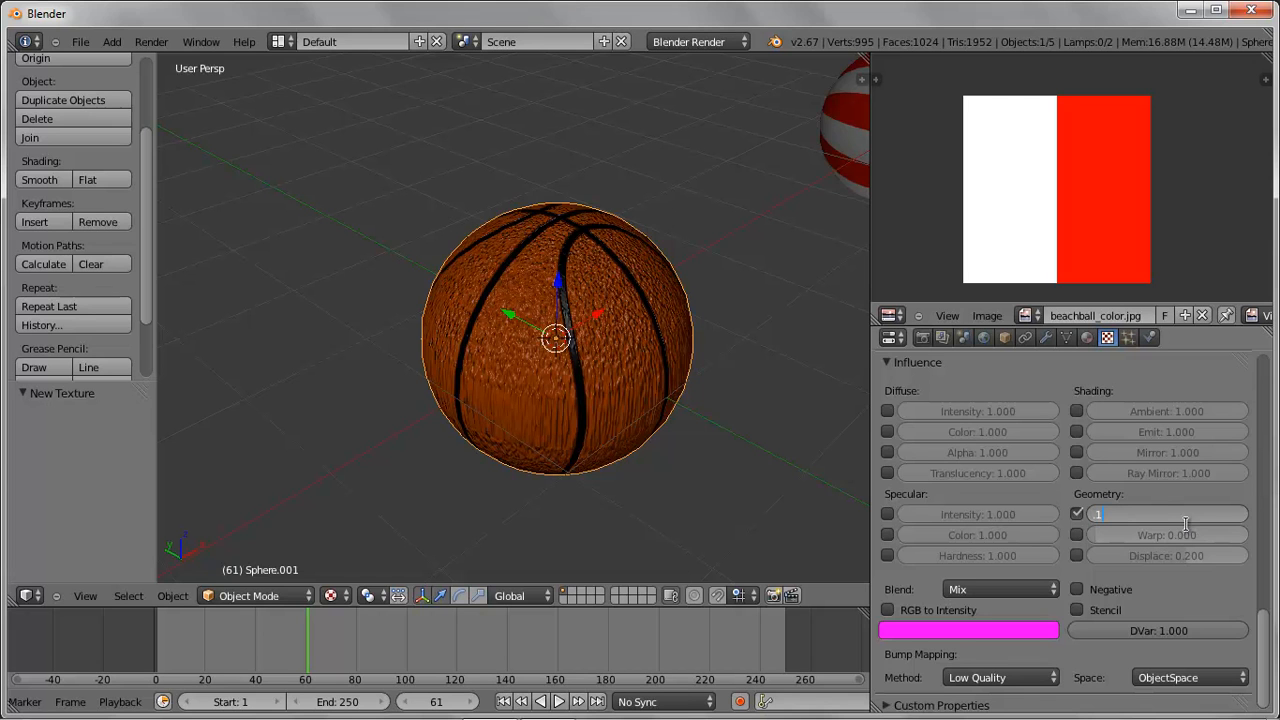
{"action": "key", "text": "Tab"}
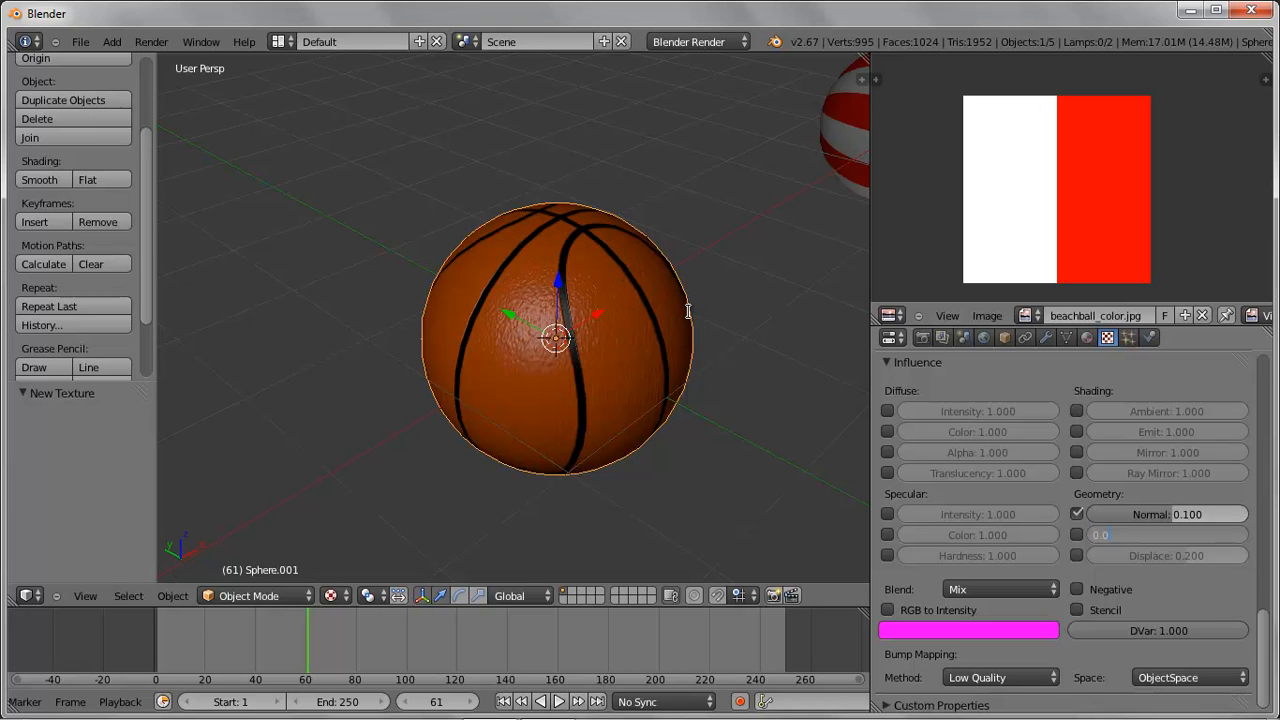
{"action": "left_click", "coordinate": [1081, 555]}
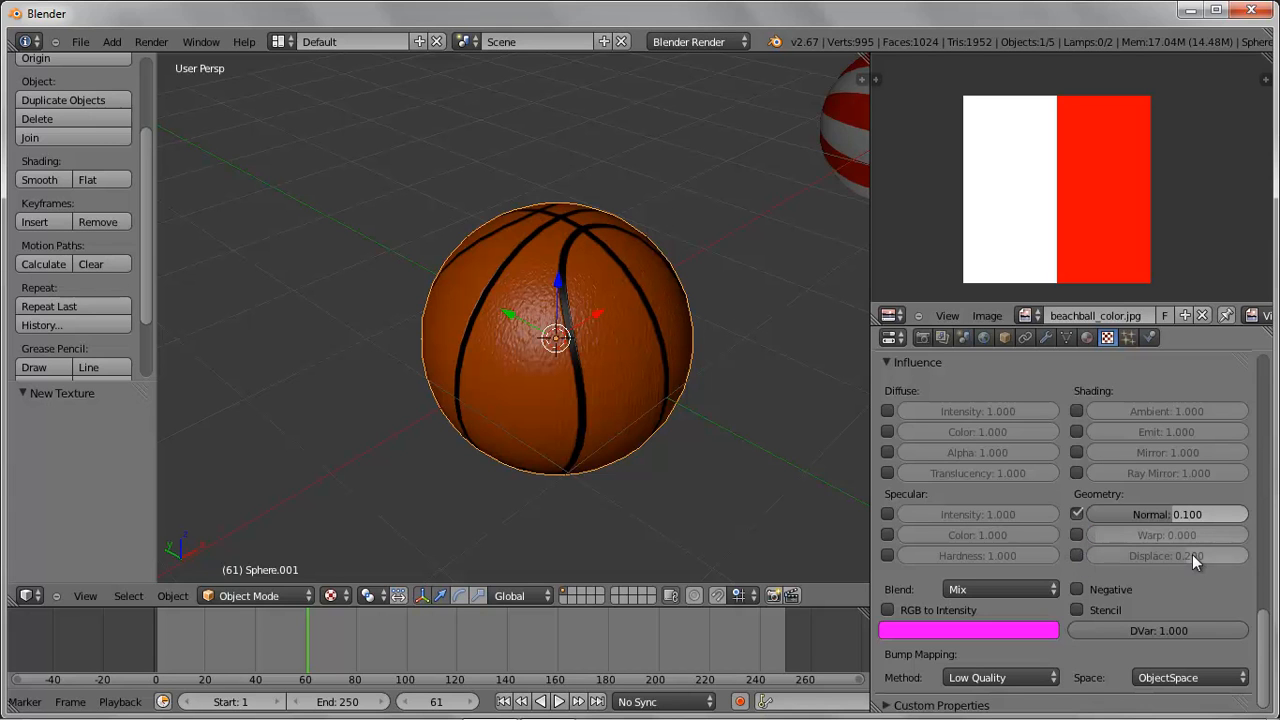
- Render a still image to check the basketball's bump effect, and return to the 3D view
{"action": "left_click", "coordinate": [150, 41]}
{"action": "left_click", "coordinate": [143, 56]}
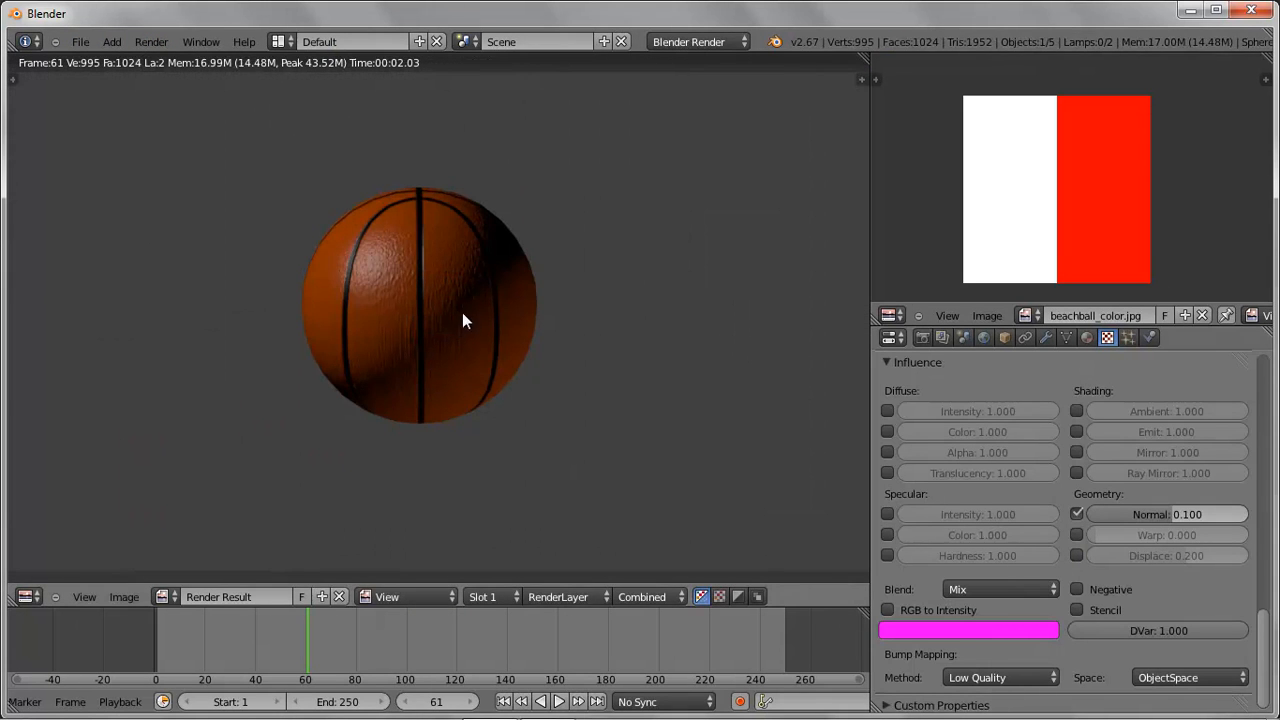
{"action": "key", "text": "Escape"}
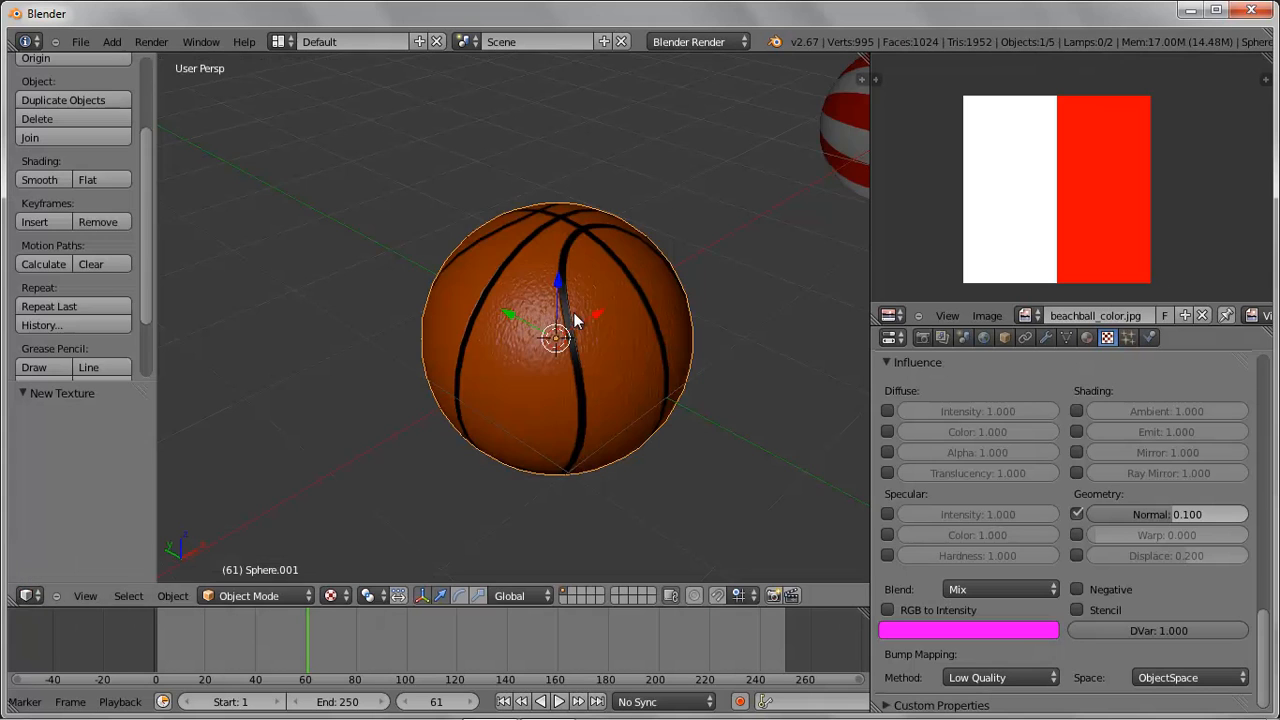
- Change the basketball material's specular shader to Phong and set its hardness to 20
{"action": "left_click", "coordinate": [1087, 337]}
{"action": "scroll", "coordinate": [1071, 556], "scroll_direction": "down", "scroll_amount": 7}
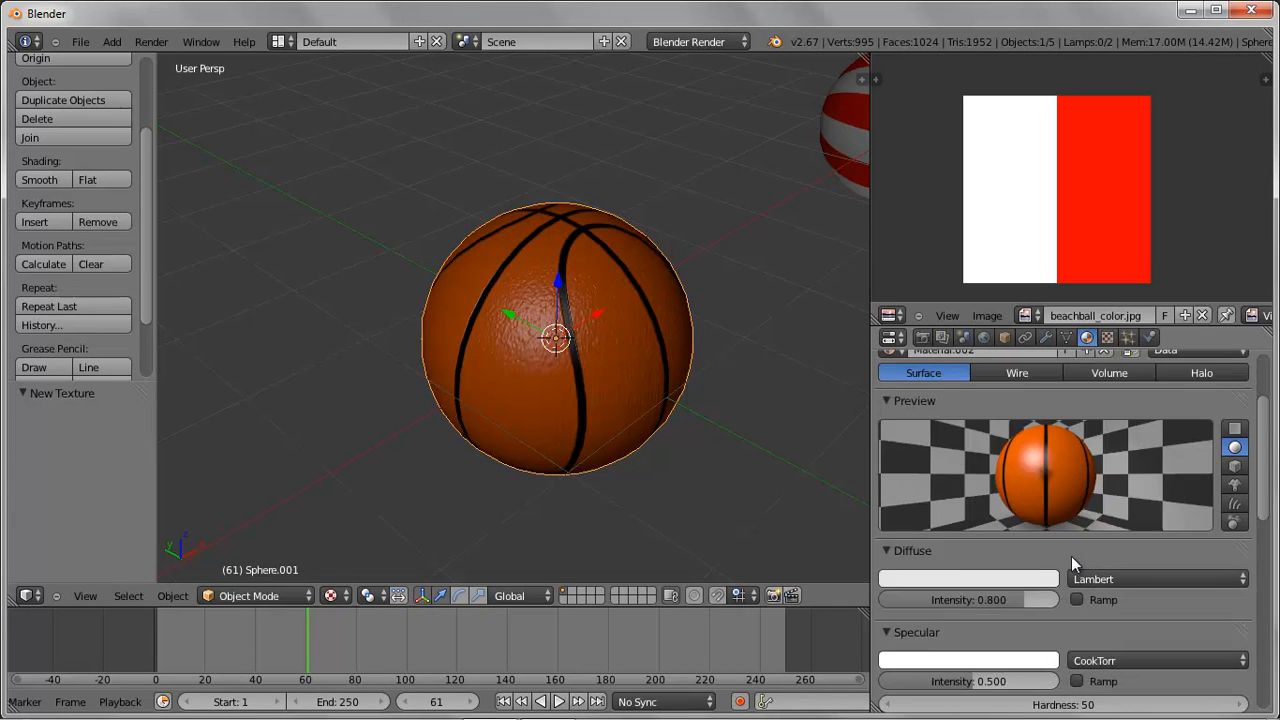
{"action": "left_click", "coordinate": [1108, 511]}
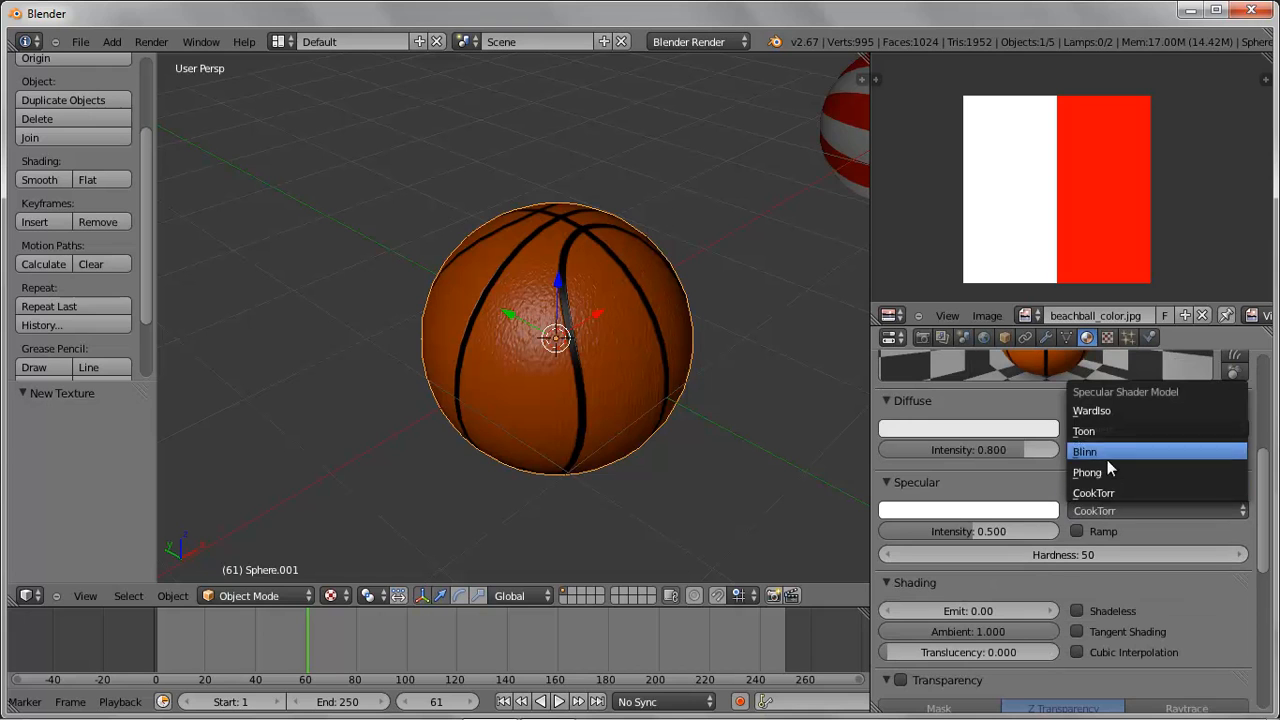
{"action": "left_click", "coordinate": [1108, 476]}
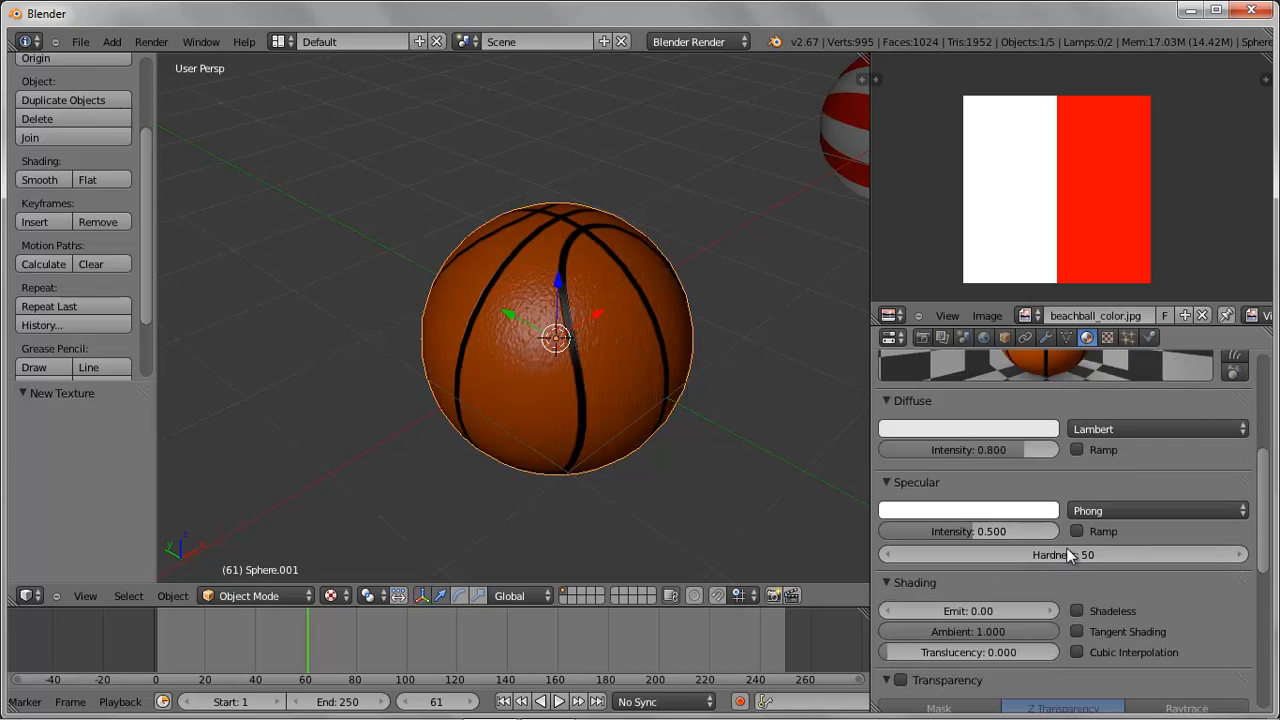
{"action": "left_click", "coordinate": [1140, 560]}
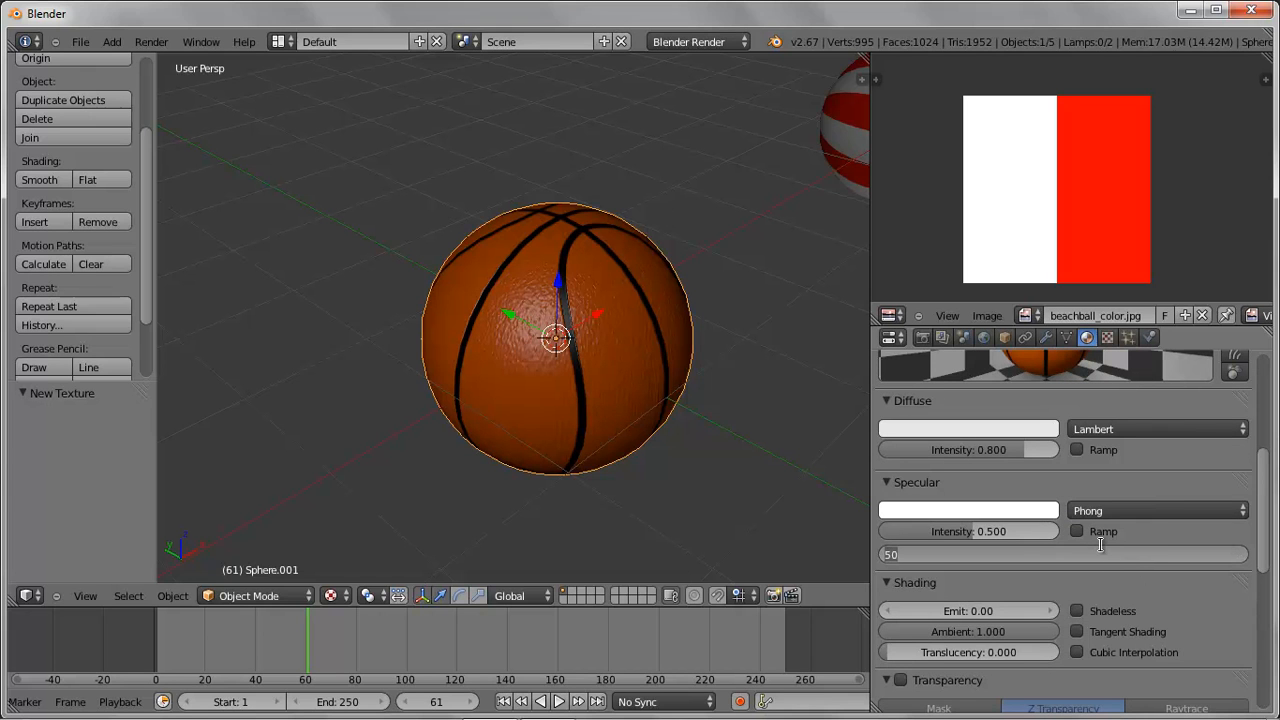
{"action": "type", "text": "20"}
{"action": "key", "text": "Return"}
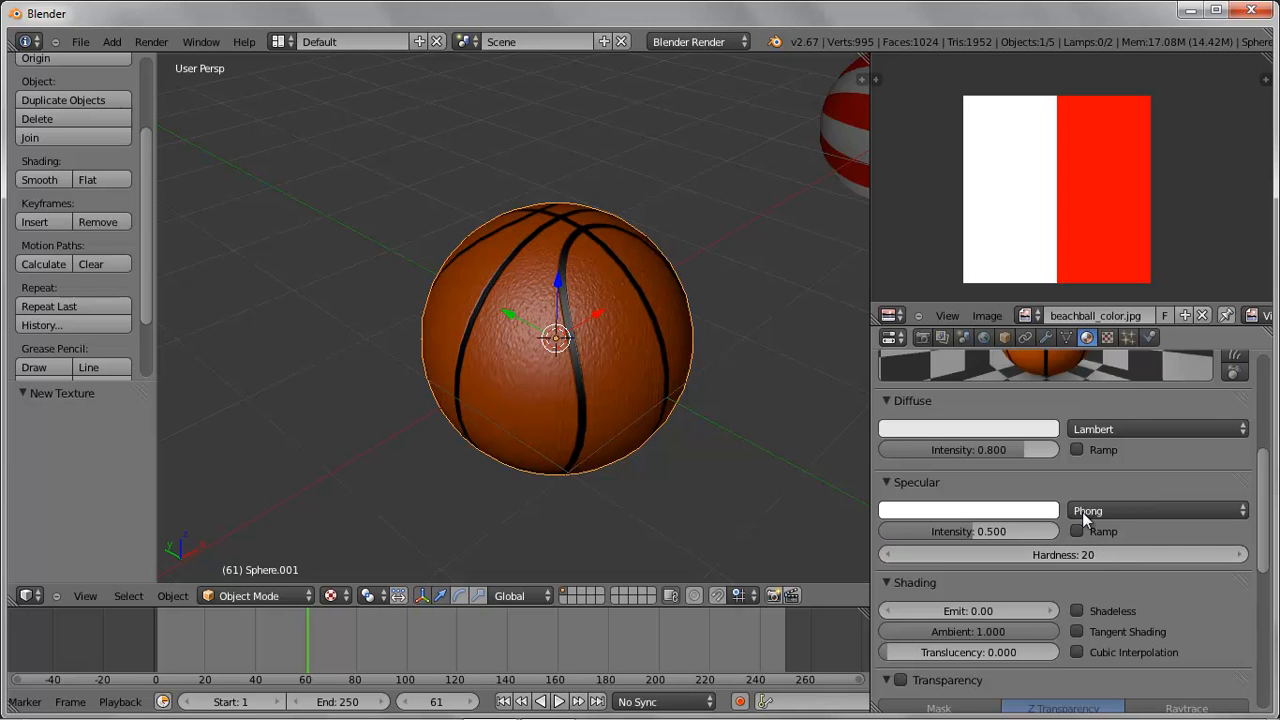
- Enable the bump texture's influence on specular intensity and set it to -1
{"action": "left_click", "coordinate": [1107, 337]}
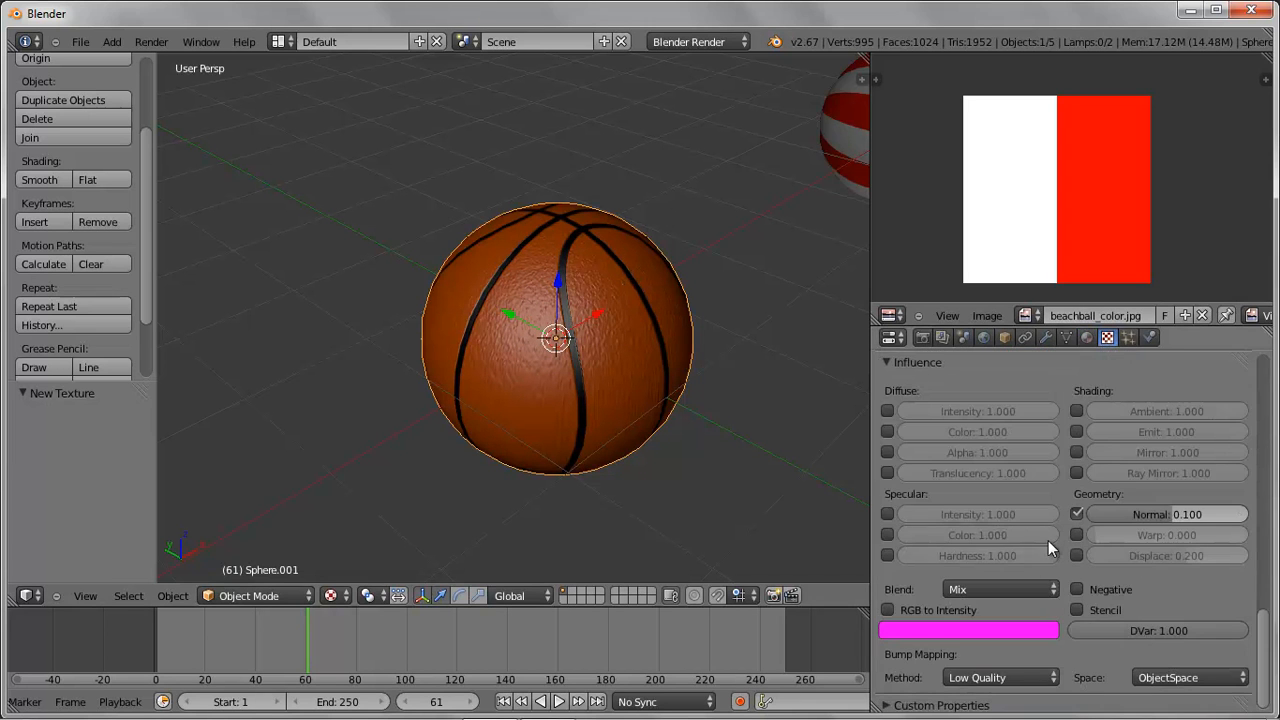
{"action": "left_click", "coordinate": [887, 515]}
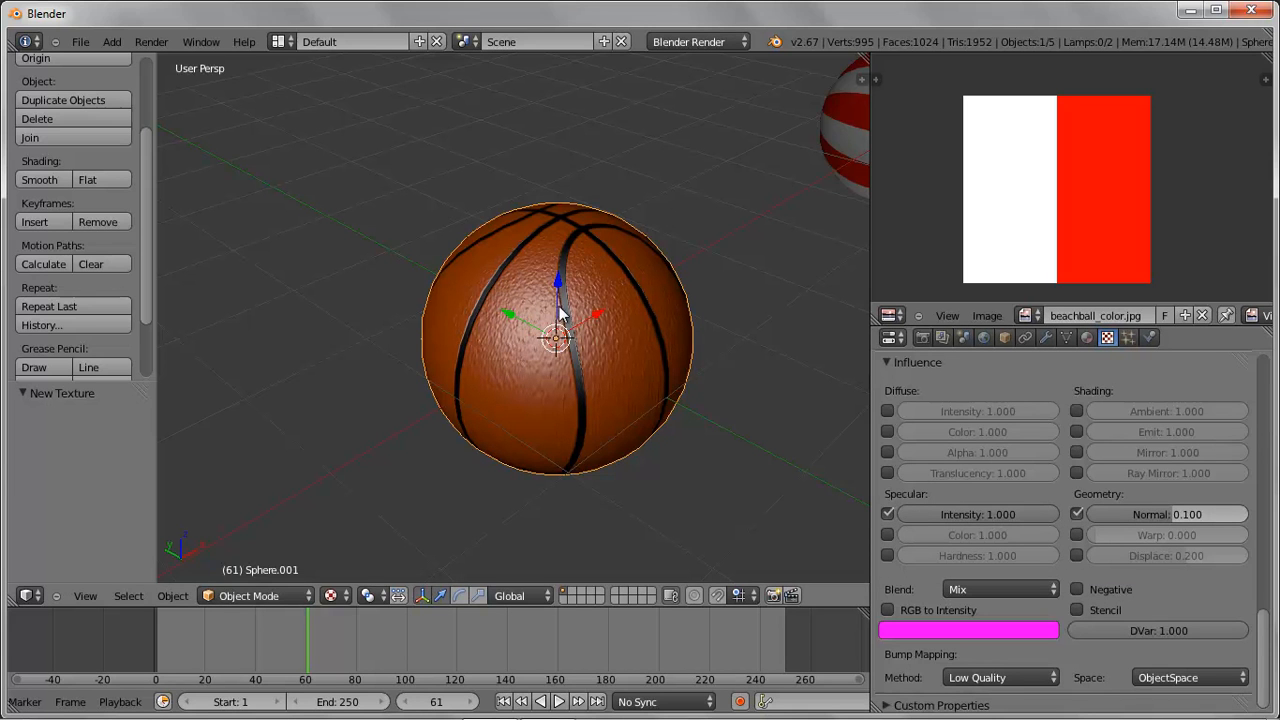
{"action": "left_click", "coordinate": [993, 515]}
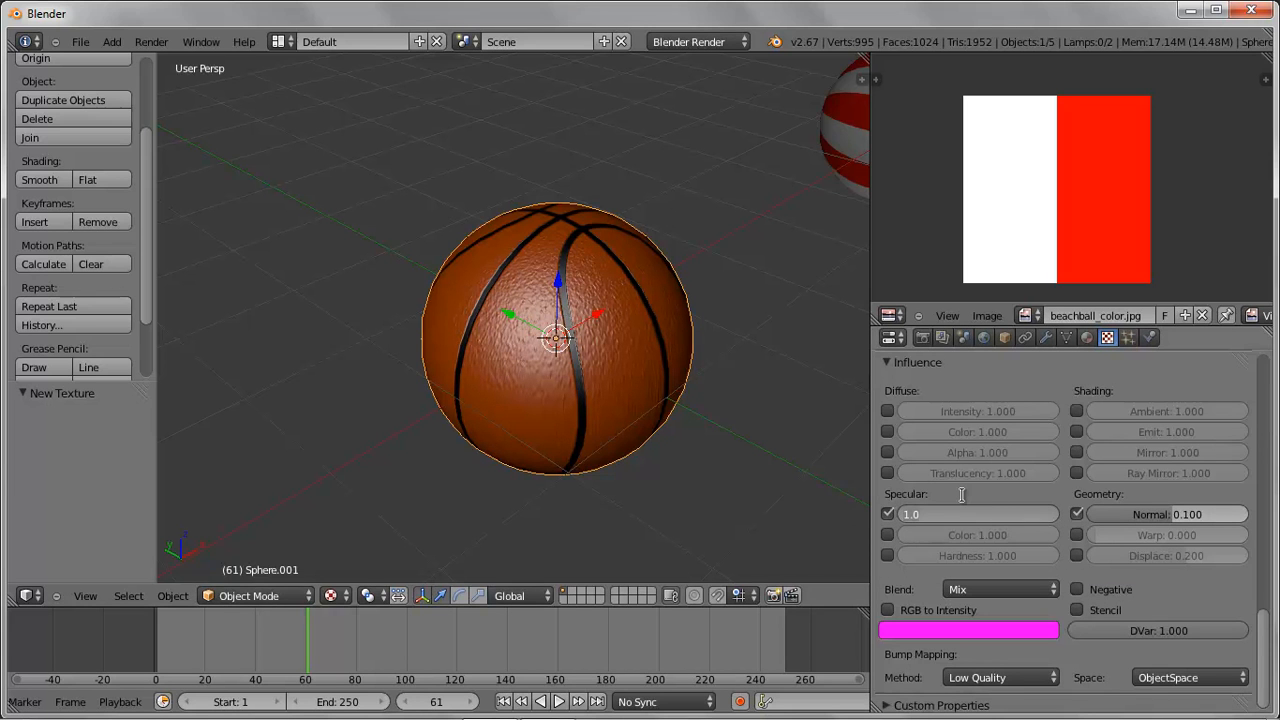
{"action": "type", "text": "-1"}
{"action": "key", "text": "Return"}
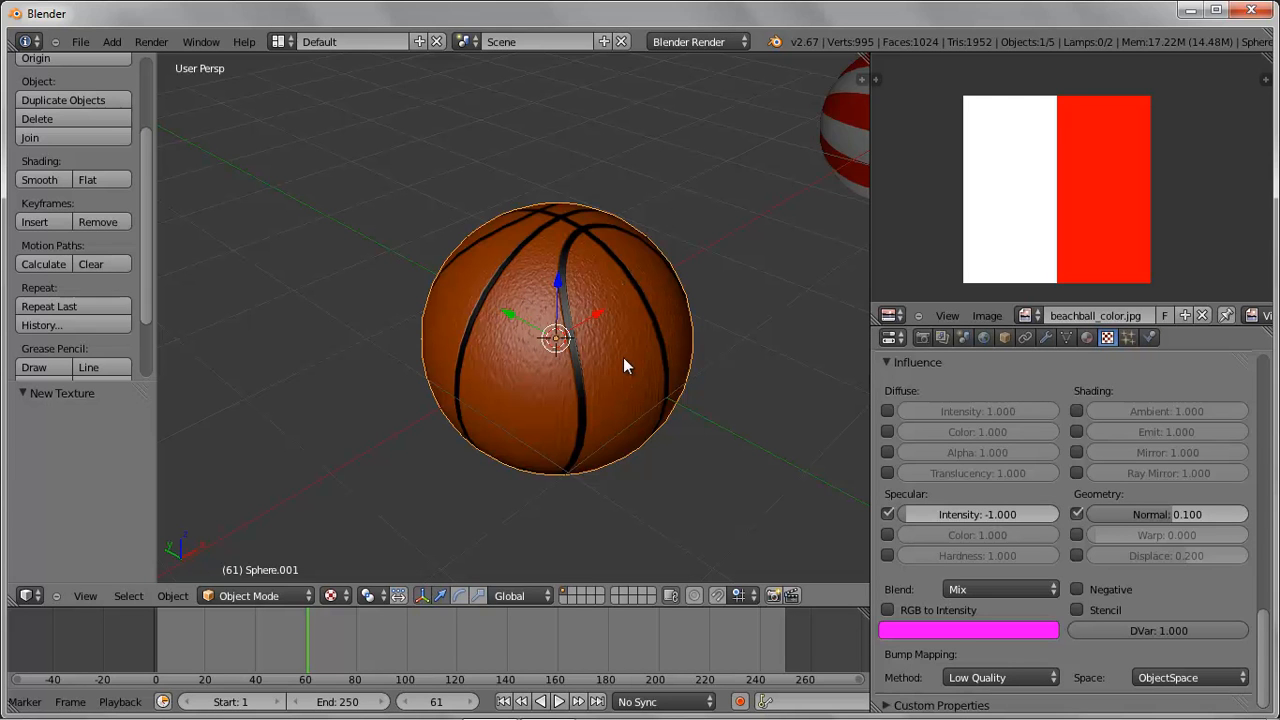
- Render a still image to check the basketball's revised specular highlights, and return to the 3D view
{"action": "left_click", "coordinate": [151, 42]}
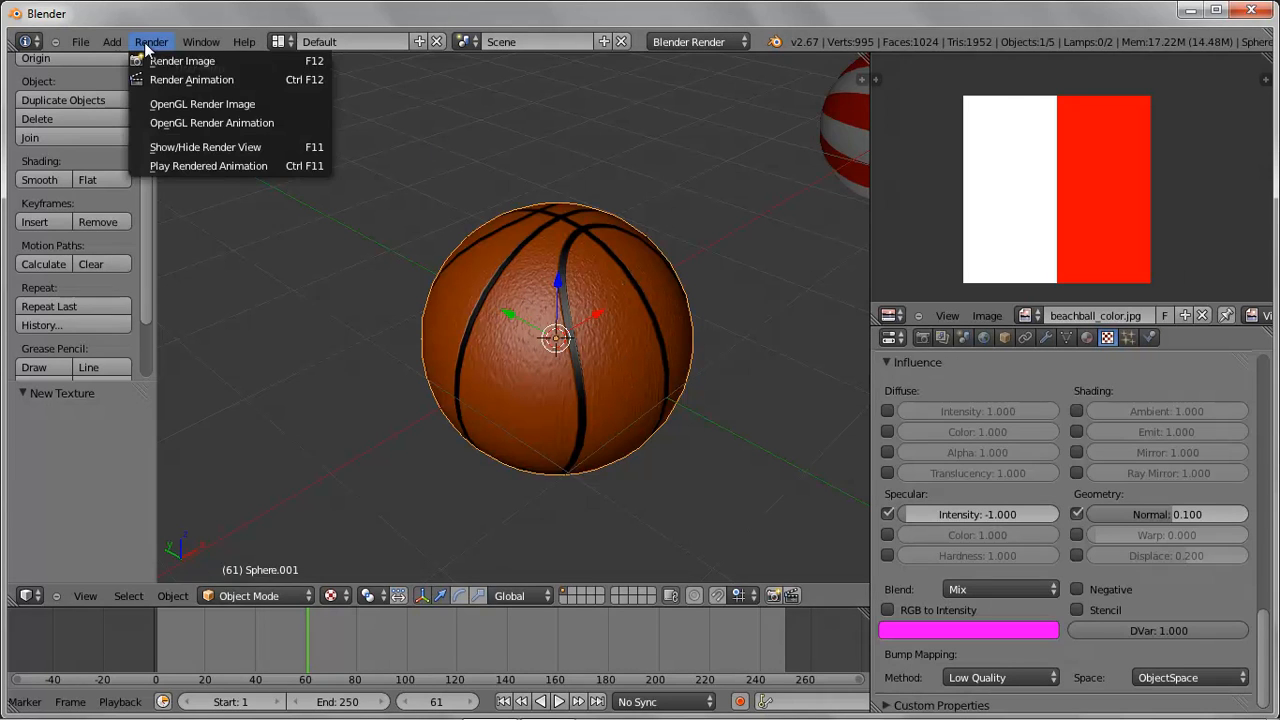
{"action": "left_click", "coordinate": [163, 61]}
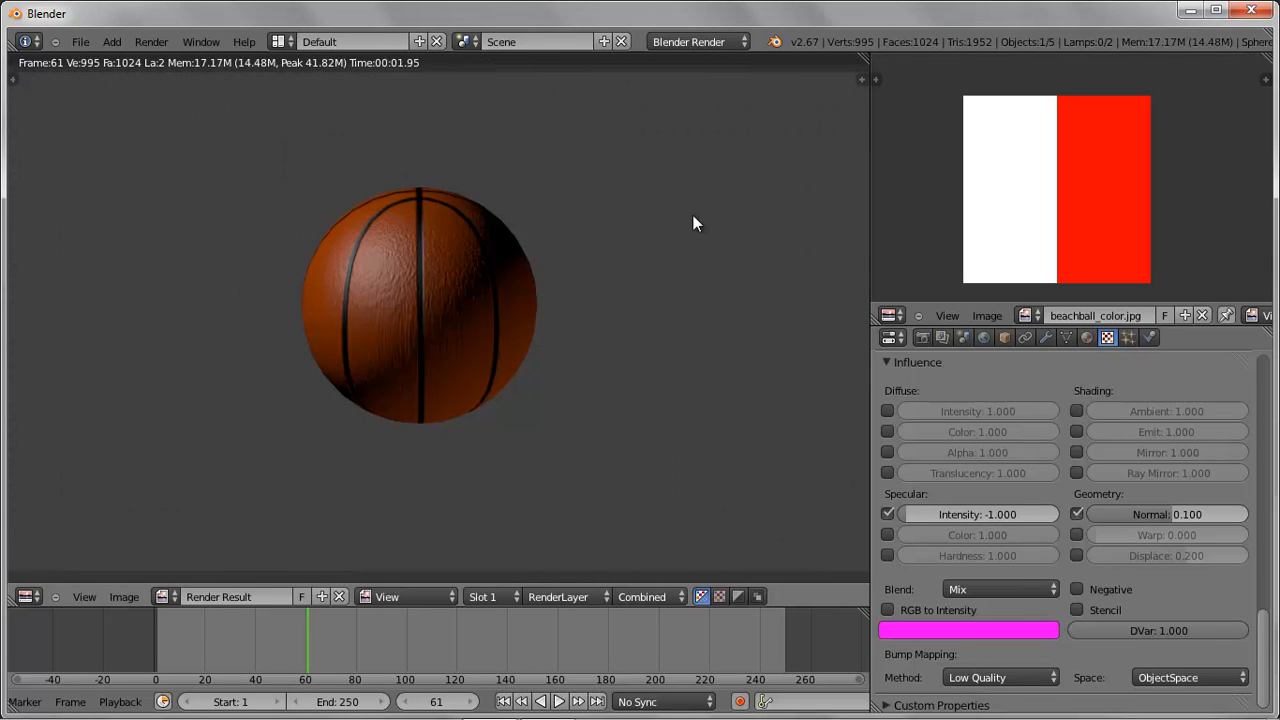
{"action": "key", "text": "Escape"}
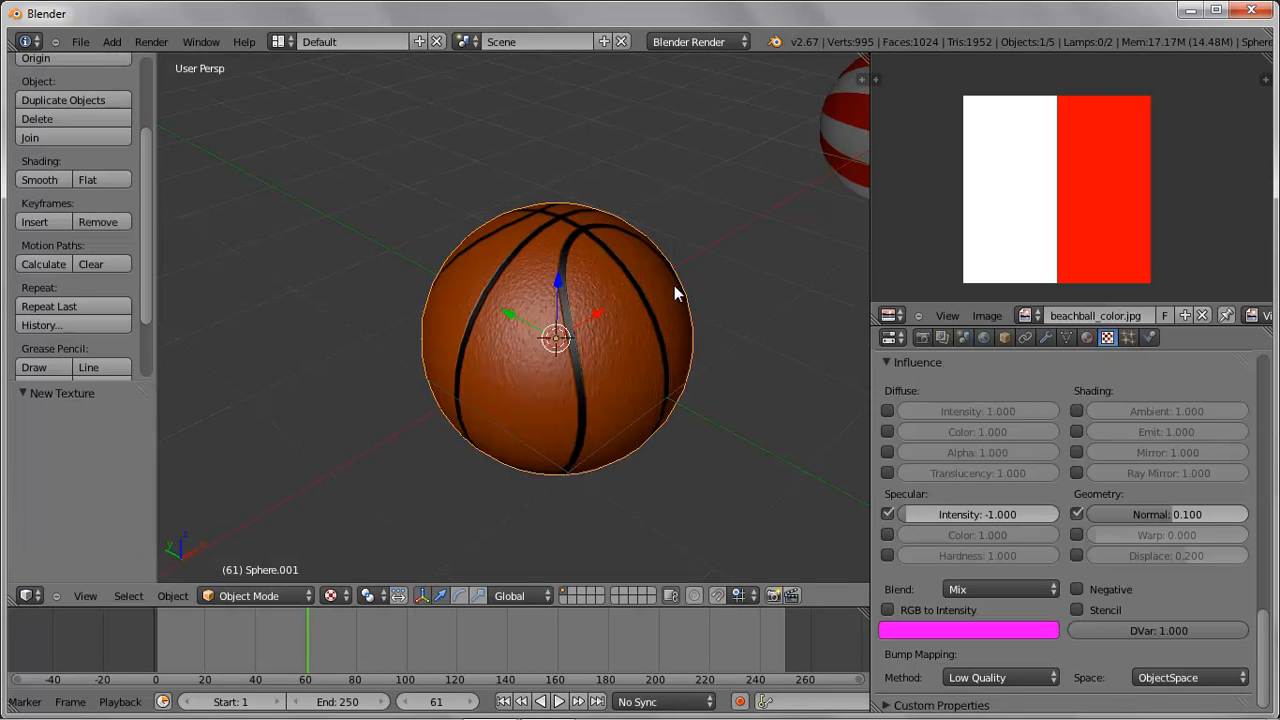
- Move the basketball along the global X axis
{"action": "middle_click_drag", "start_coordinate": [657, 268], "coordinate": [671, 290]}
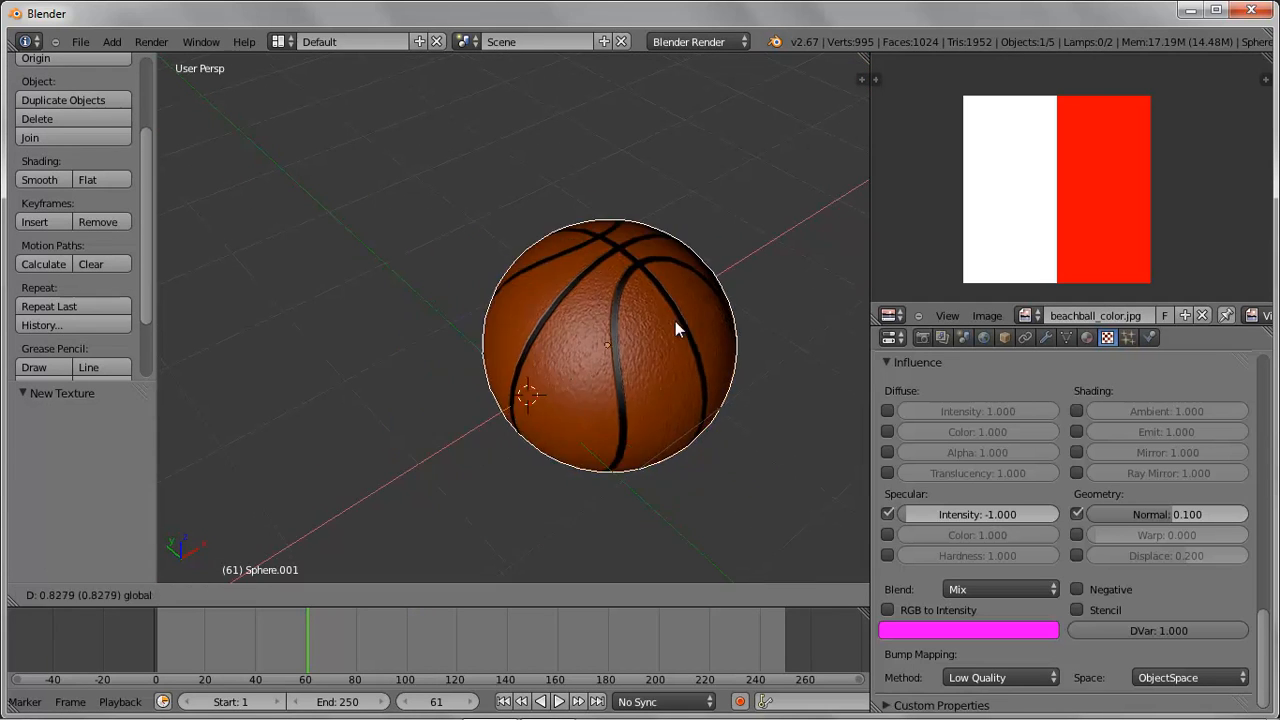